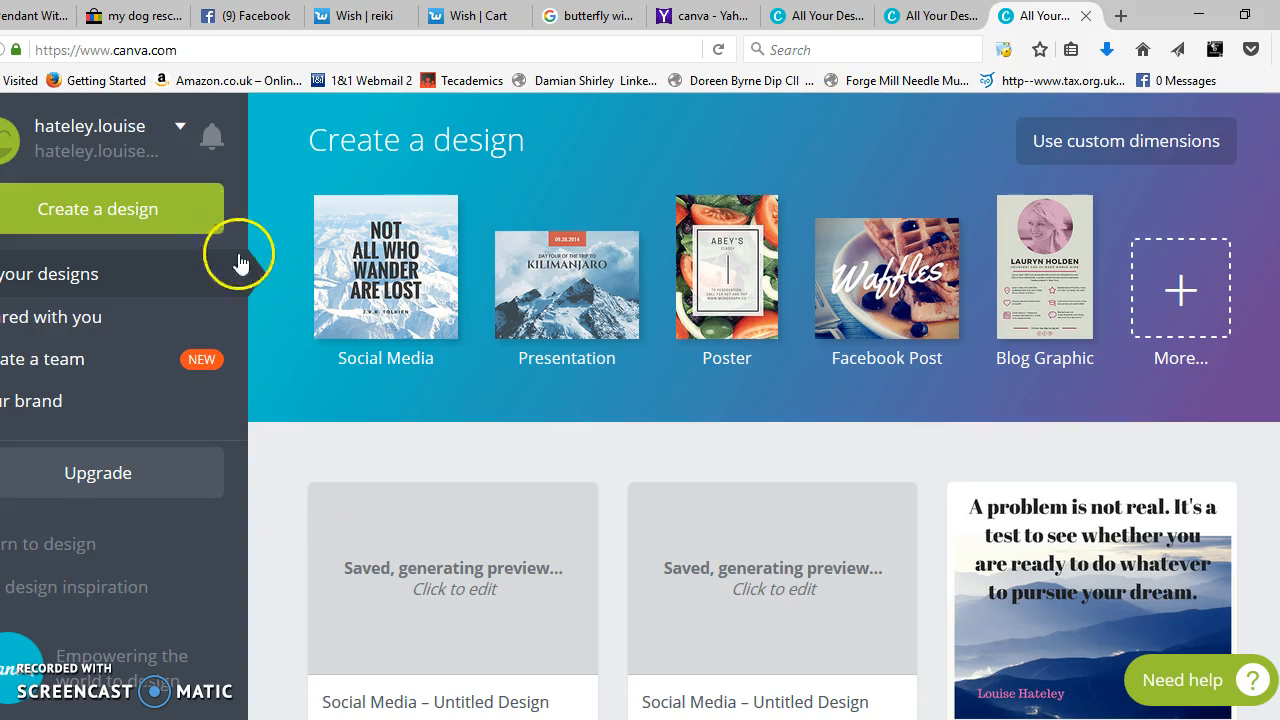
Create a new Social Media design at 800px × 800px.
{"action": "left_click", "coordinate": [203, 232]}
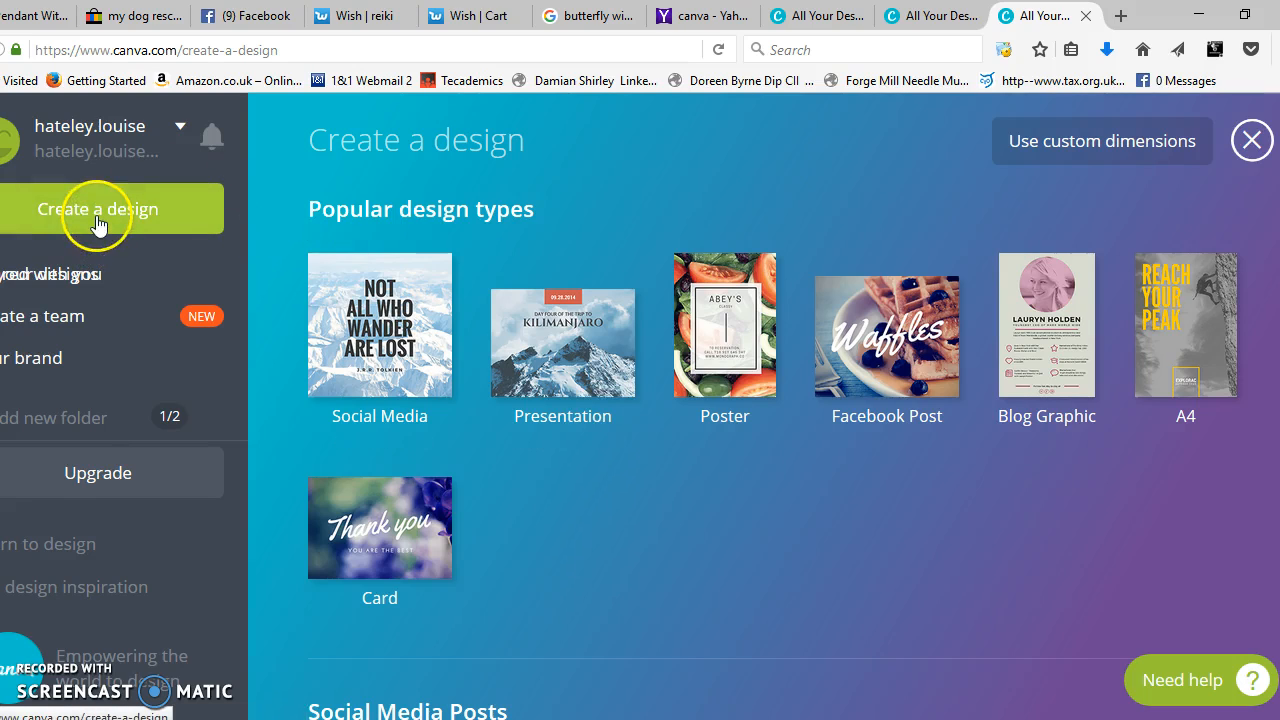
{"action": "left_click", "coordinate": [200, 220]}
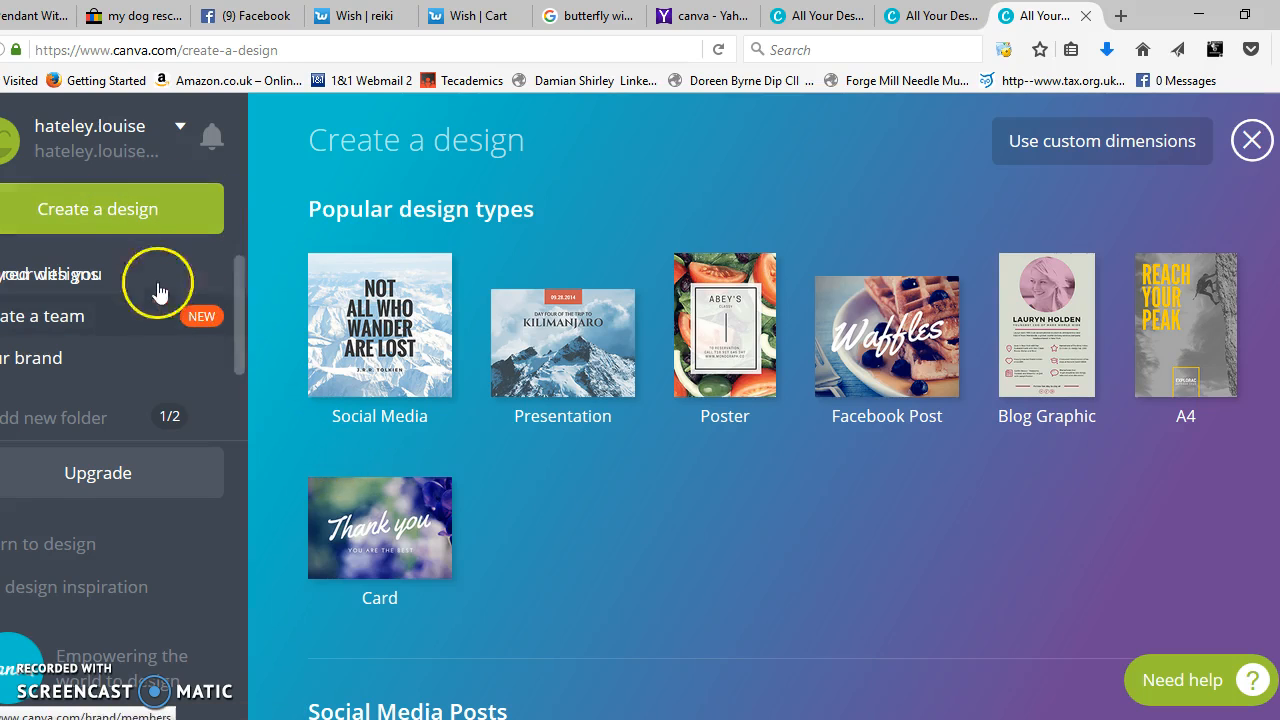
{"action": "left_click", "coordinate": [110, 210]}
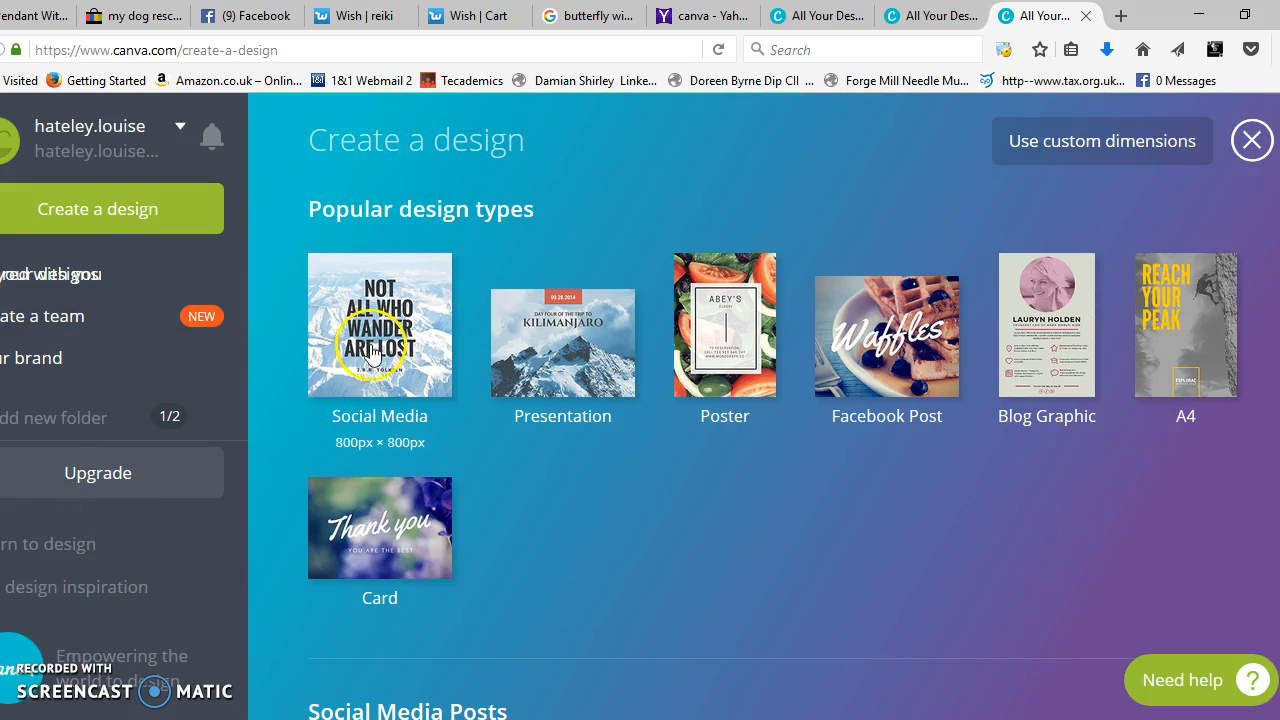
{"action": "left_click", "coordinate": [411, 305]}
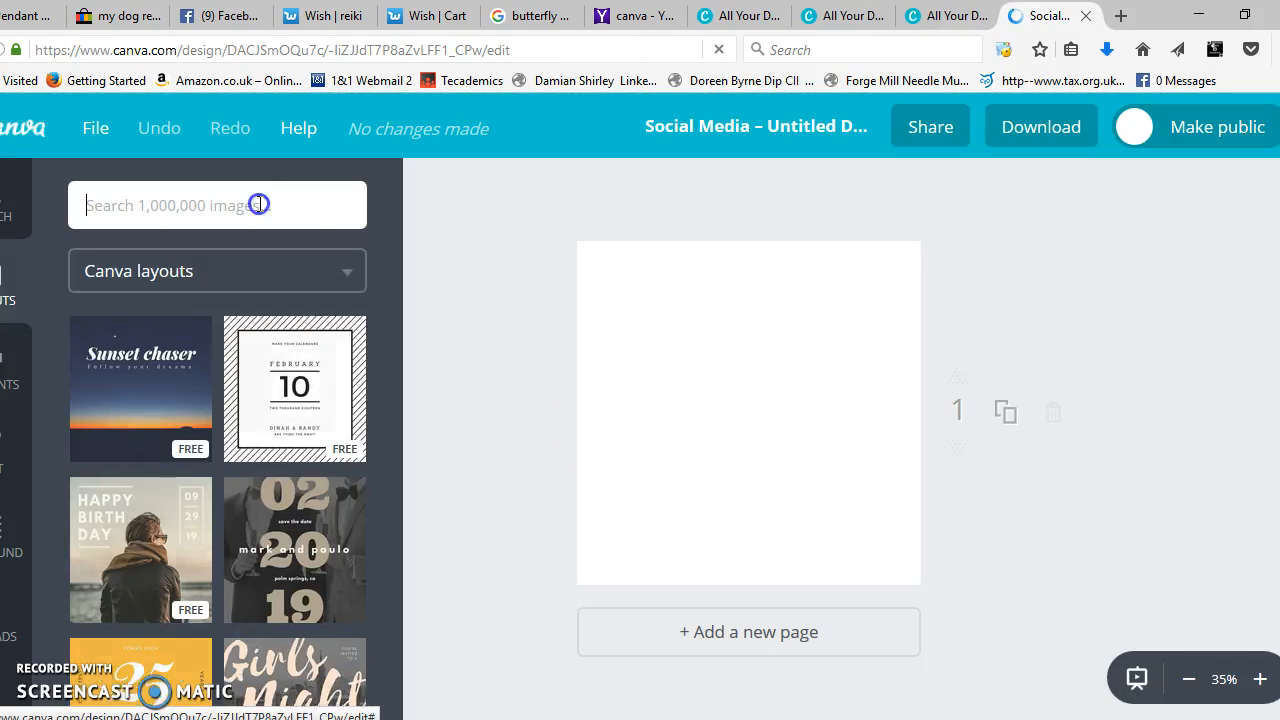
Search the image library for "free" and add the free photo of golden grass to the page.
{"action": "left_click", "coordinate": [259, 204]}
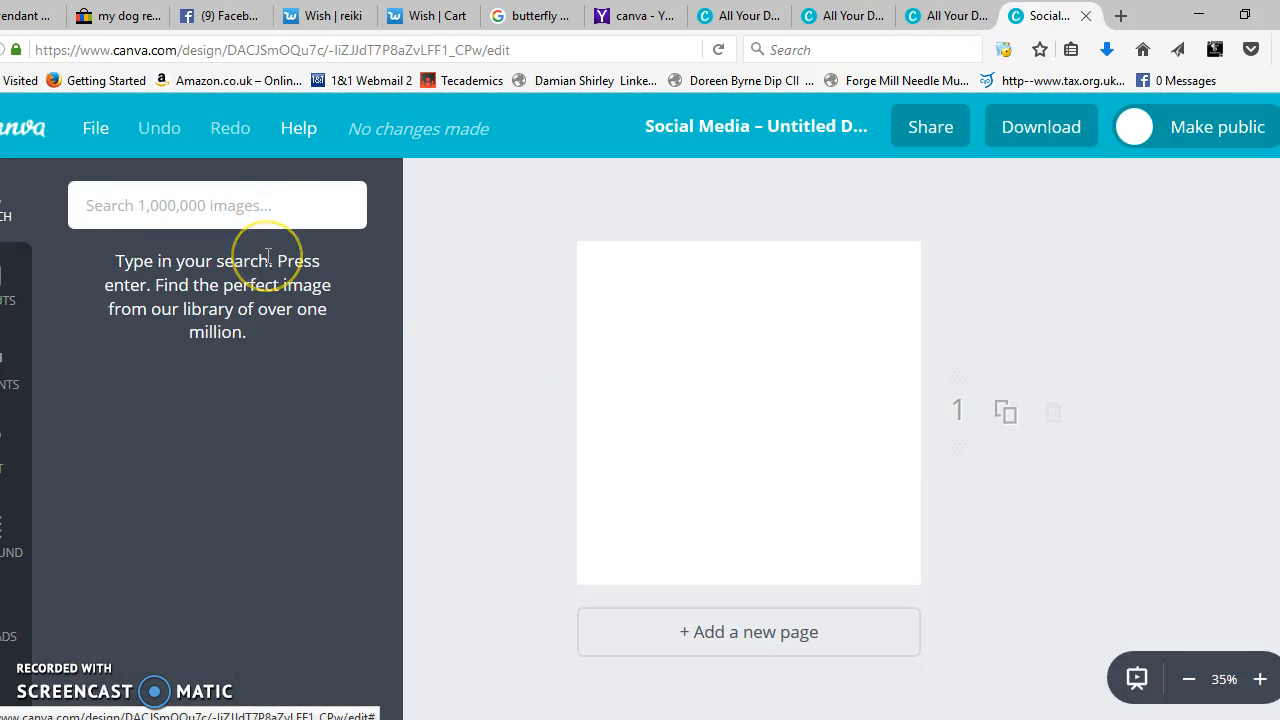
{"action": "type", "text": "free"}
{"action": "key", "text": "Return"}
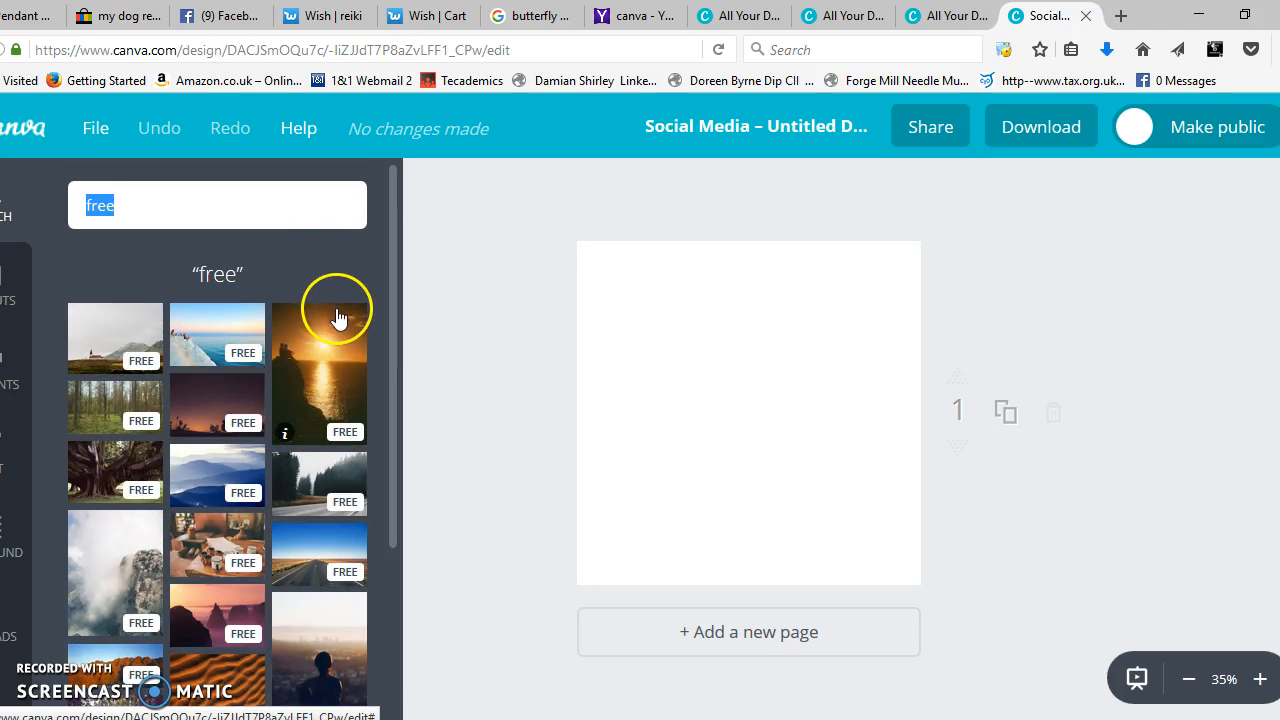
{"action": "scroll", "coordinate": [345, 440], "scroll_direction": "down", "scroll_amount": 3}
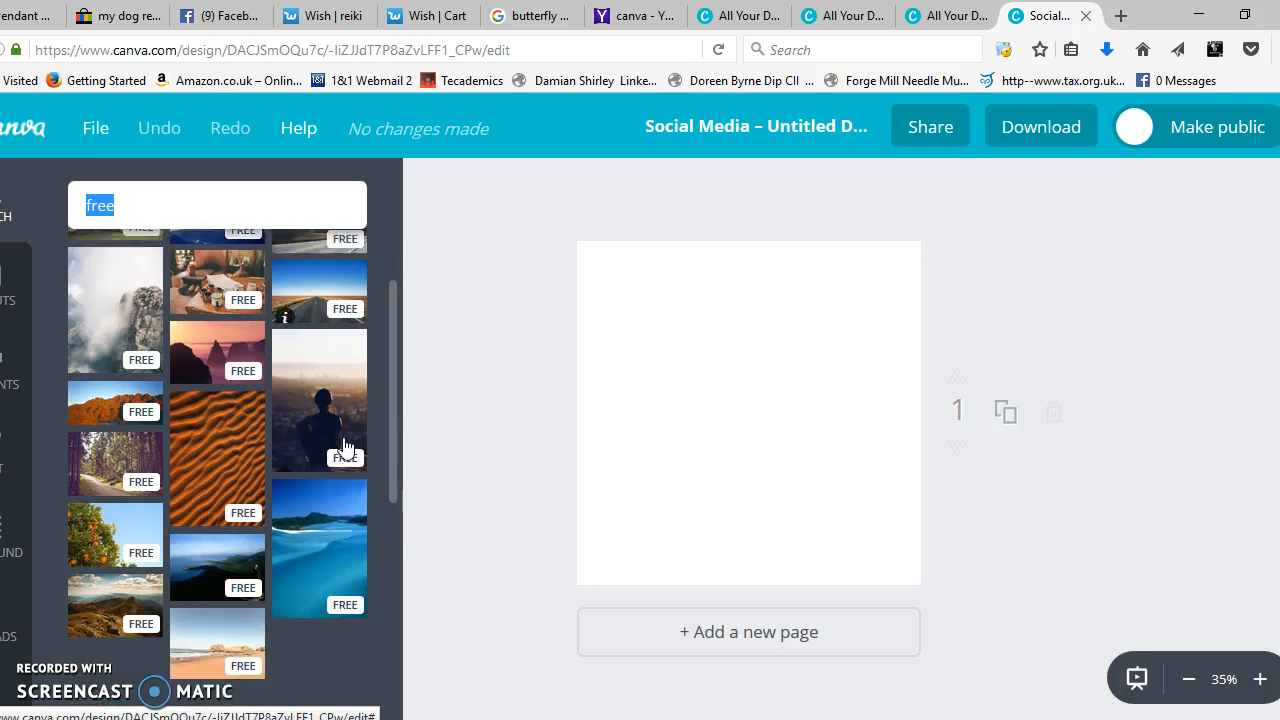
{"action": "scroll", "coordinate": [345, 445], "scroll_direction": "down", "scroll_amount": 3}
{"action": "left_click", "coordinate": [205, 518]}
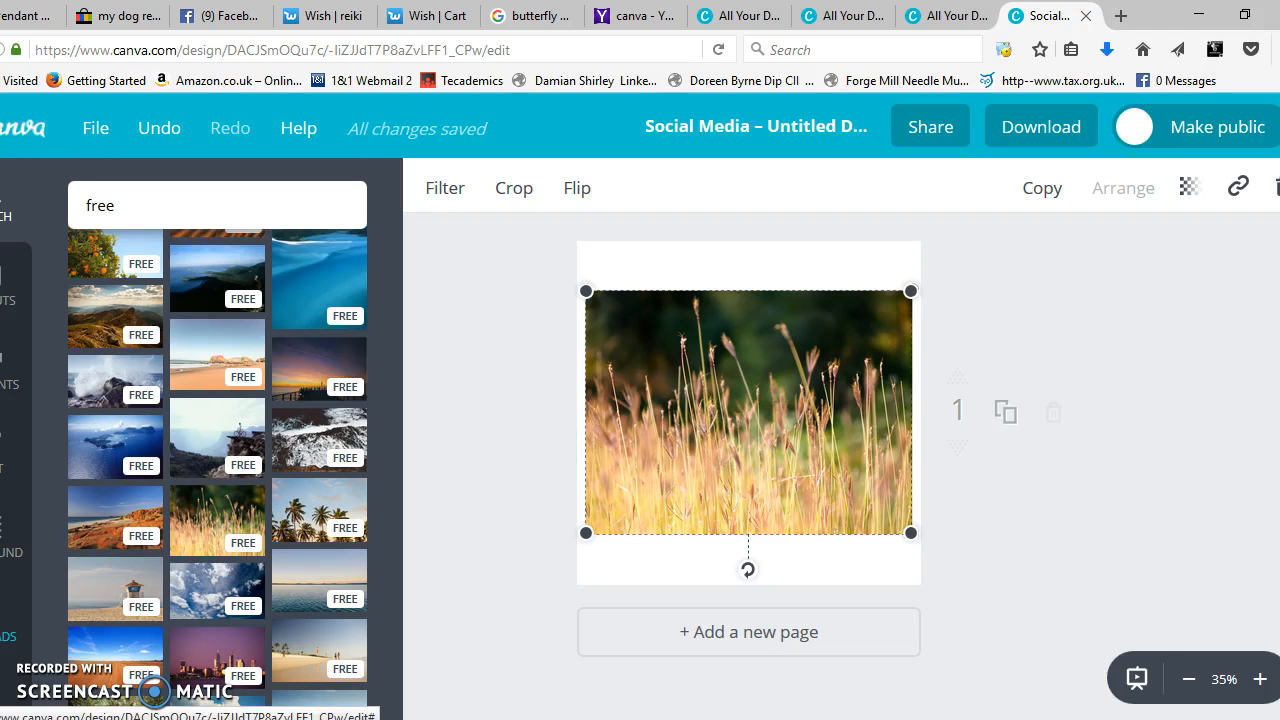
Add the uploaded blue butterfly image and place it over the upper-right part of the grass photo.
{"action": "left_click", "coordinate": [8, 628]}
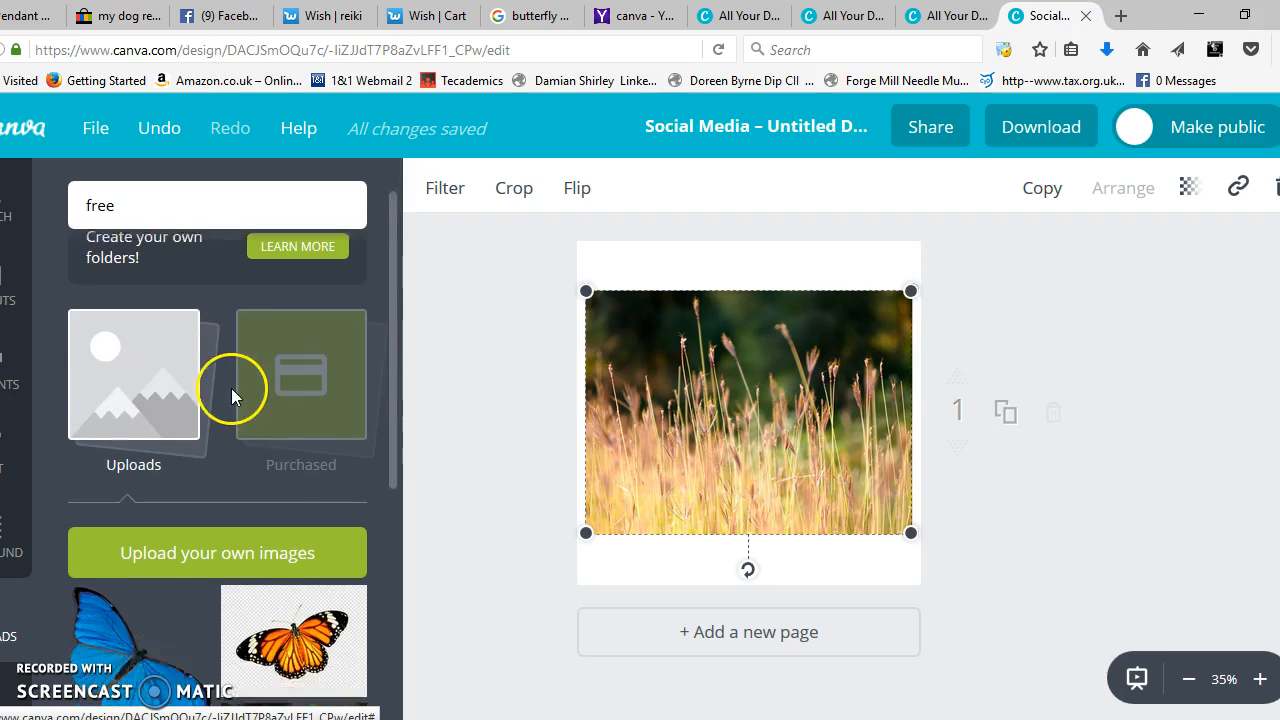
{"action": "scroll", "coordinate": [231, 388], "scroll_direction": "down", "scroll_amount": 2}
{"action": "left_click", "coordinate": [160, 570]}
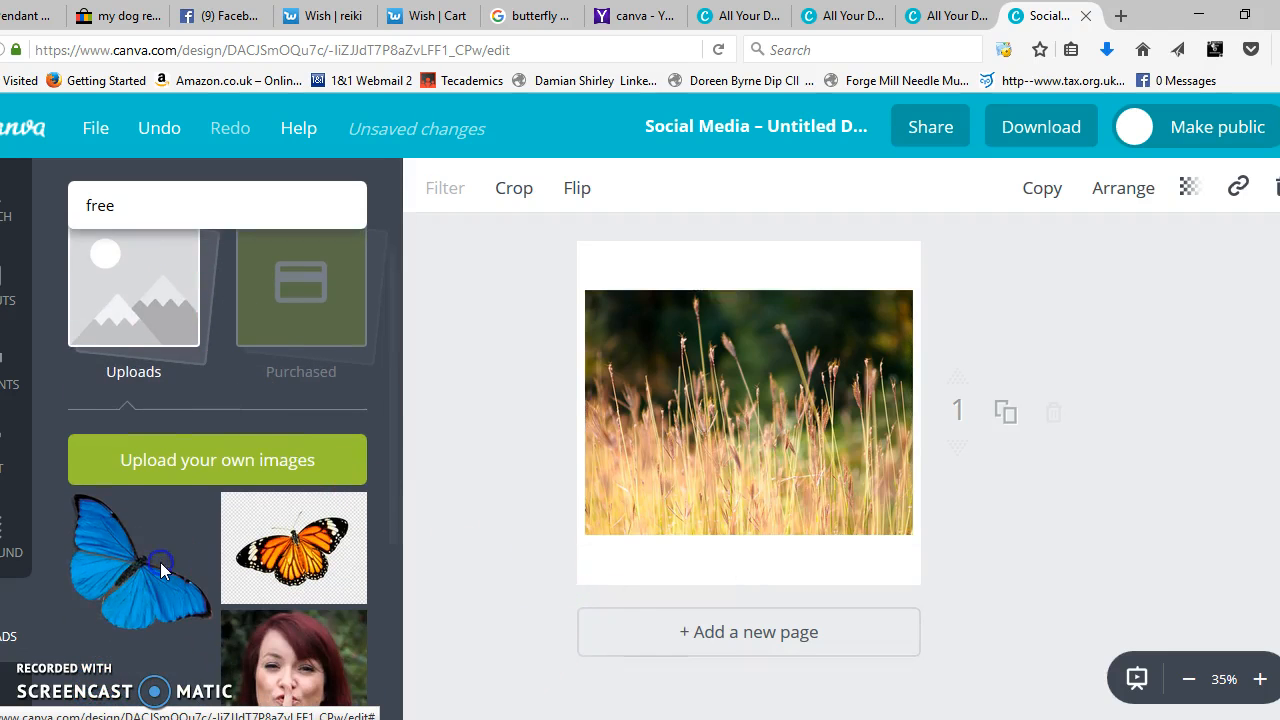
{"action": "left_click_drag", "start_coordinate": [757, 400], "coordinate": [856, 362]}
{"action": "left_click", "coordinate": [531, 495]}
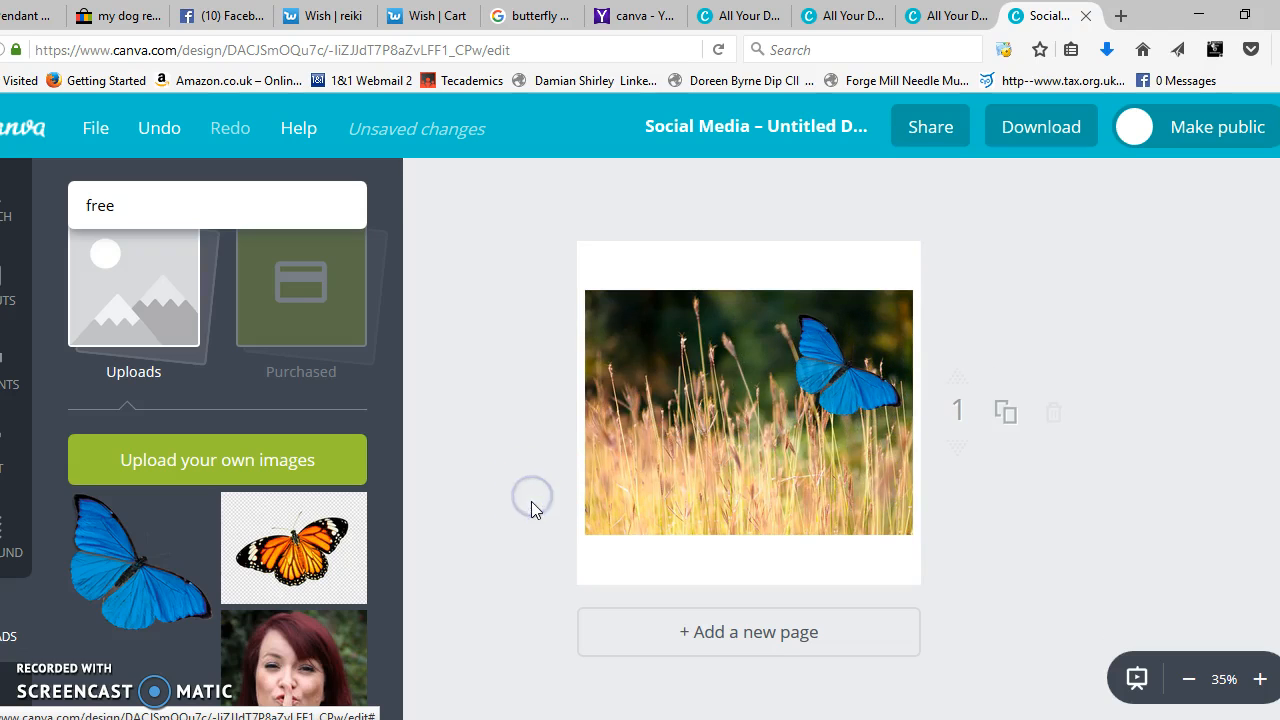
Add a heading to the design and place it over the lower-left part of the grass photo.
{"action": "left_click", "coordinate": [22, 470]}
{"action": "left_click_drag", "start_coordinate": [171, 334], "coordinate": [710, 385]}
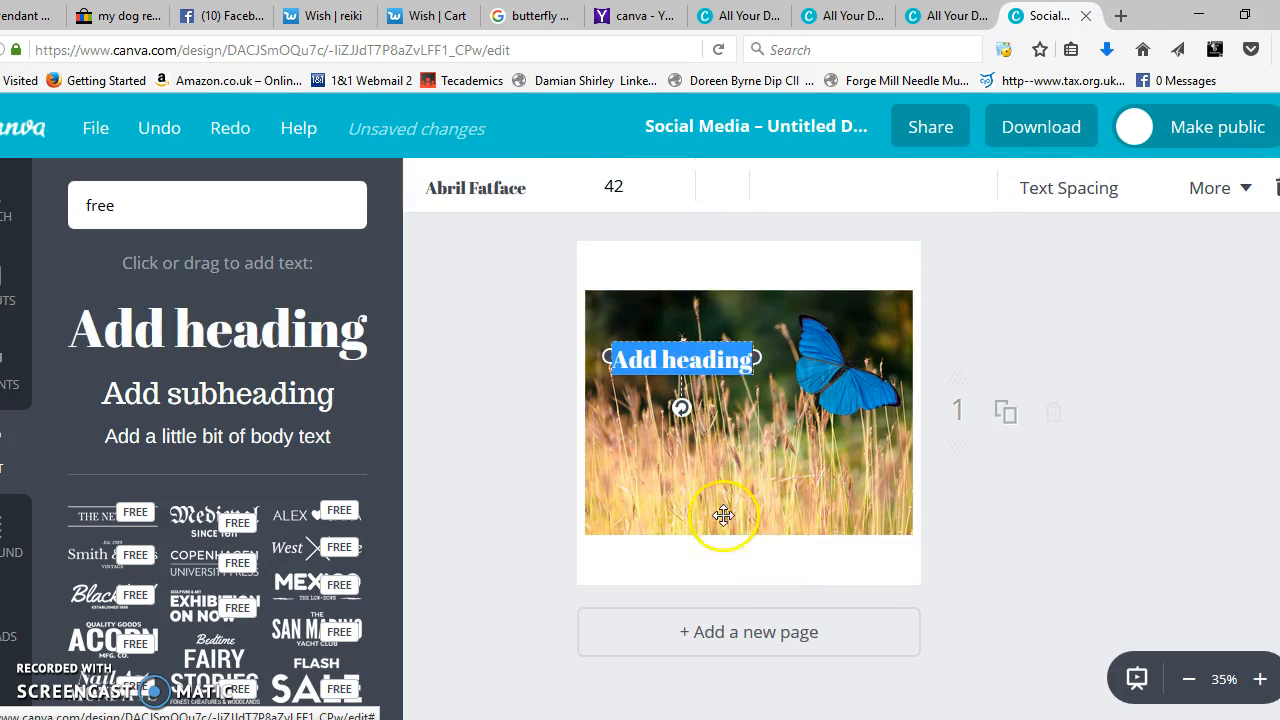
{"action": "left_click_drag", "start_coordinate": [668, 345], "coordinate": [662, 445]}
{"action": "left_click", "coordinate": [443, 334]}
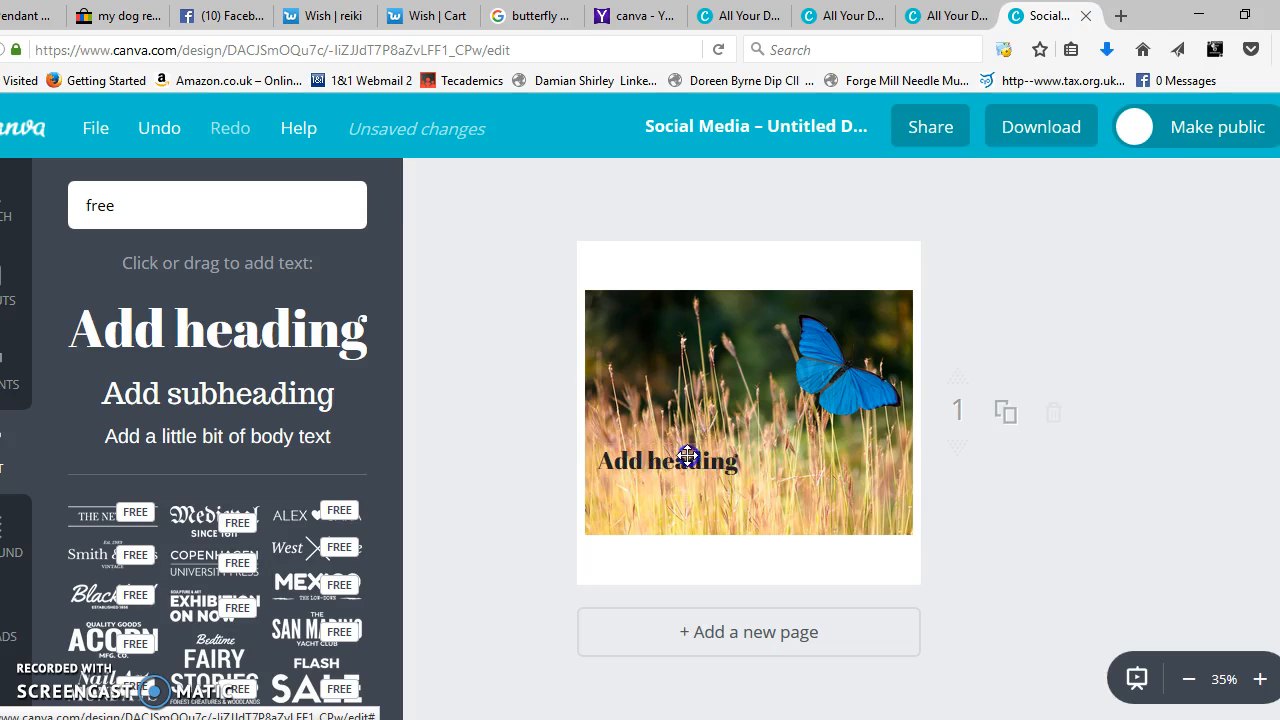
Set the heading text to uppercase.
{"action": "left_click", "coordinate": [683, 462]}
{"action": "left_click", "coordinate": [839, 188]}
{"action": "left_click", "coordinate": [922, 188]}
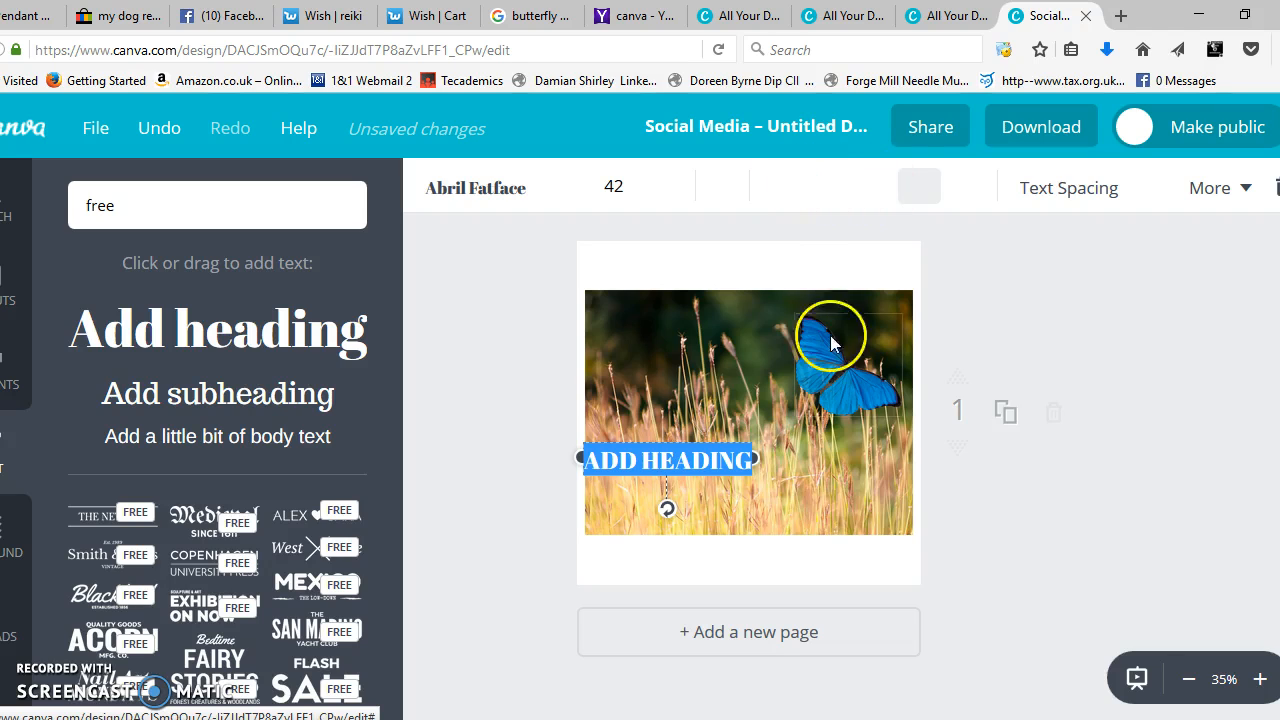
{"action": "left_click", "coordinate": [775, 474]}
Try several default palette colours on the heading and settle on the darkest blue, between light blue and purple.
{"action": "double_click", "coordinate": [717, 461]}
{"action": "left_click", "coordinate": [447, 192]}
{"action": "left_click", "coordinate": [663, 189]}
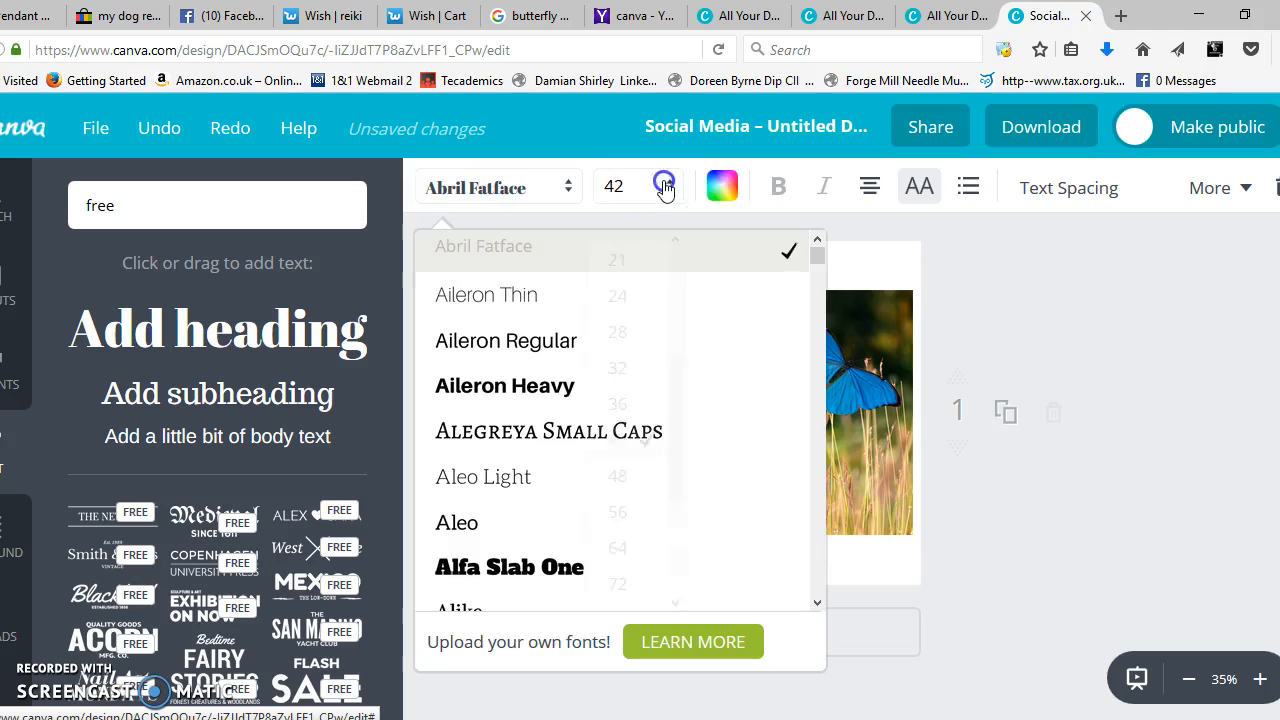
{"action": "left_click", "coordinate": [718, 189]}
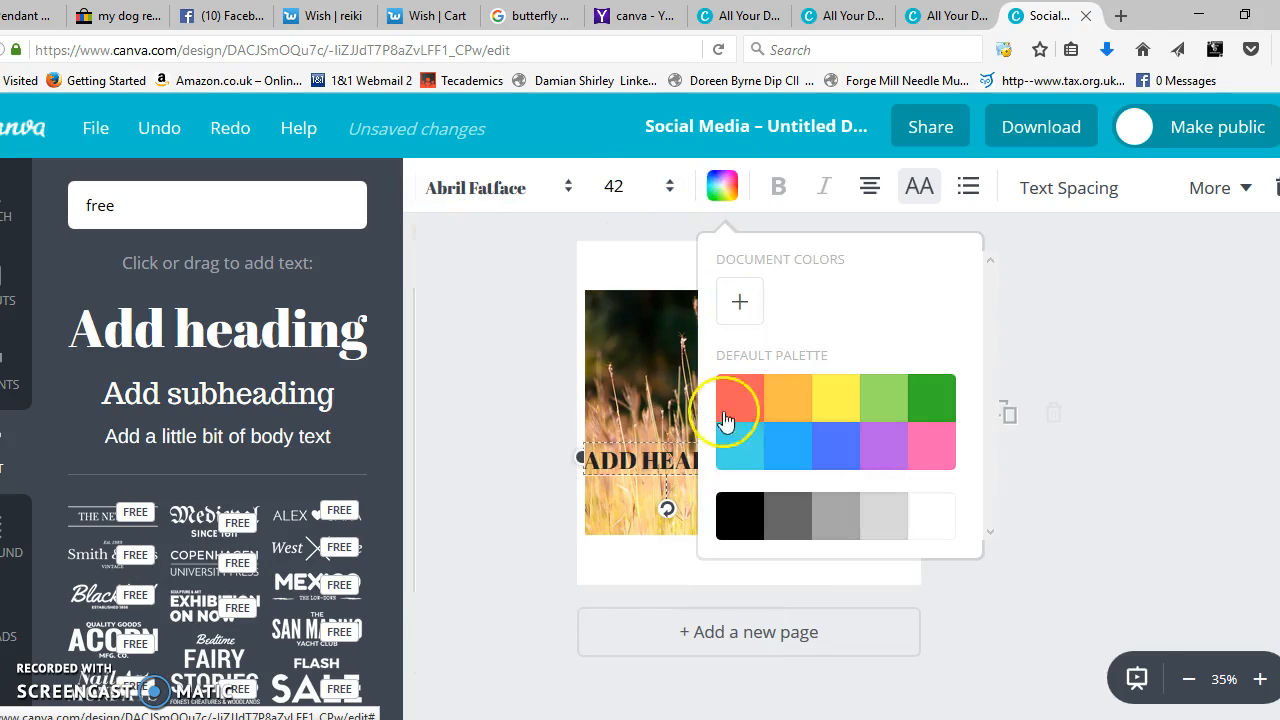
{"action": "left_click", "coordinate": [835, 446]}
{"action": "left_click", "coordinate": [738, 446]}
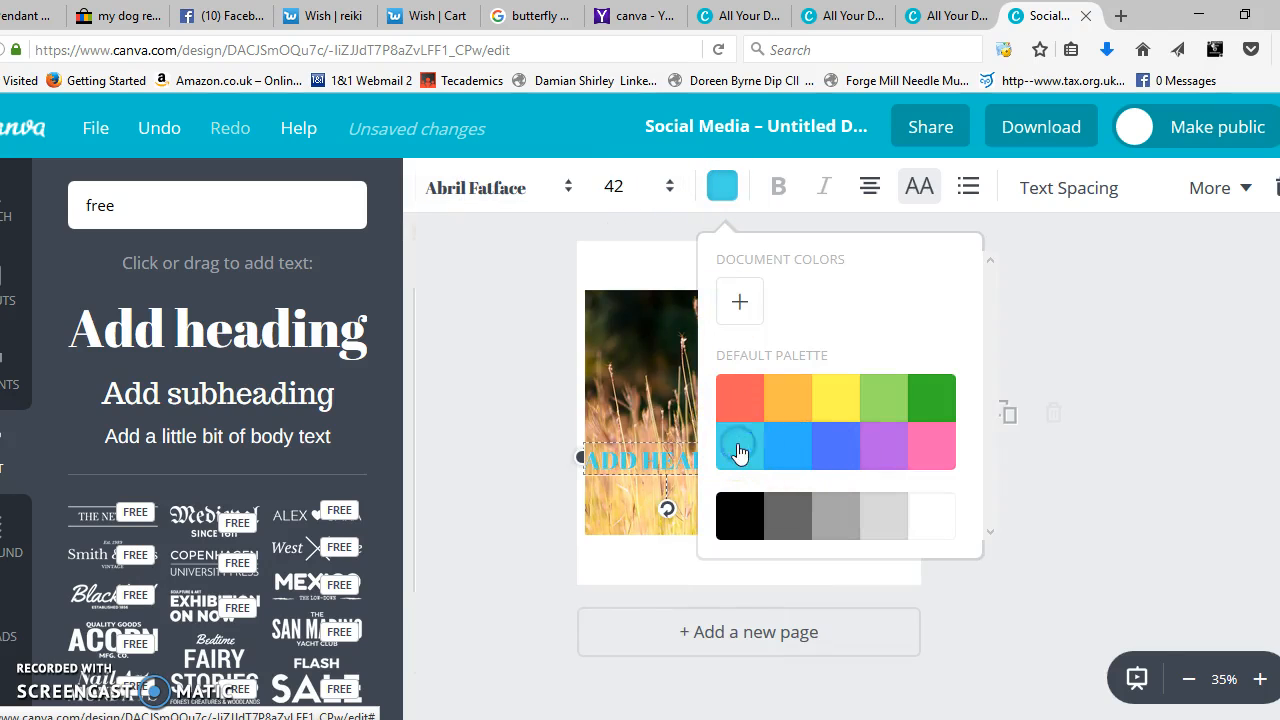
{"action": "left_click", "coordinate": [788, 446]}
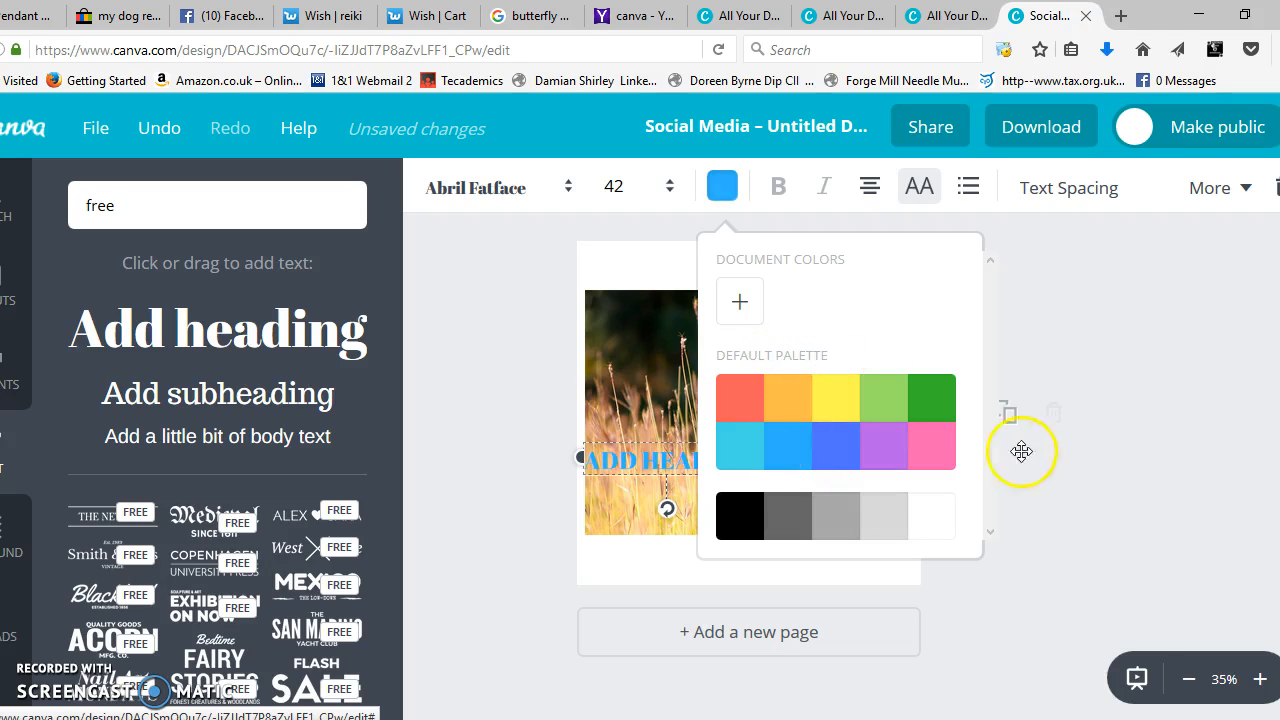
{"action": "left_click", "coordinate": [947, 448]}
{"action": "left_click", "coordinate": [871, 449]}
{"action": "left_click", "coordinate": [806, 452]}
{"action": "left_click", "coordinate": [809, 406]}
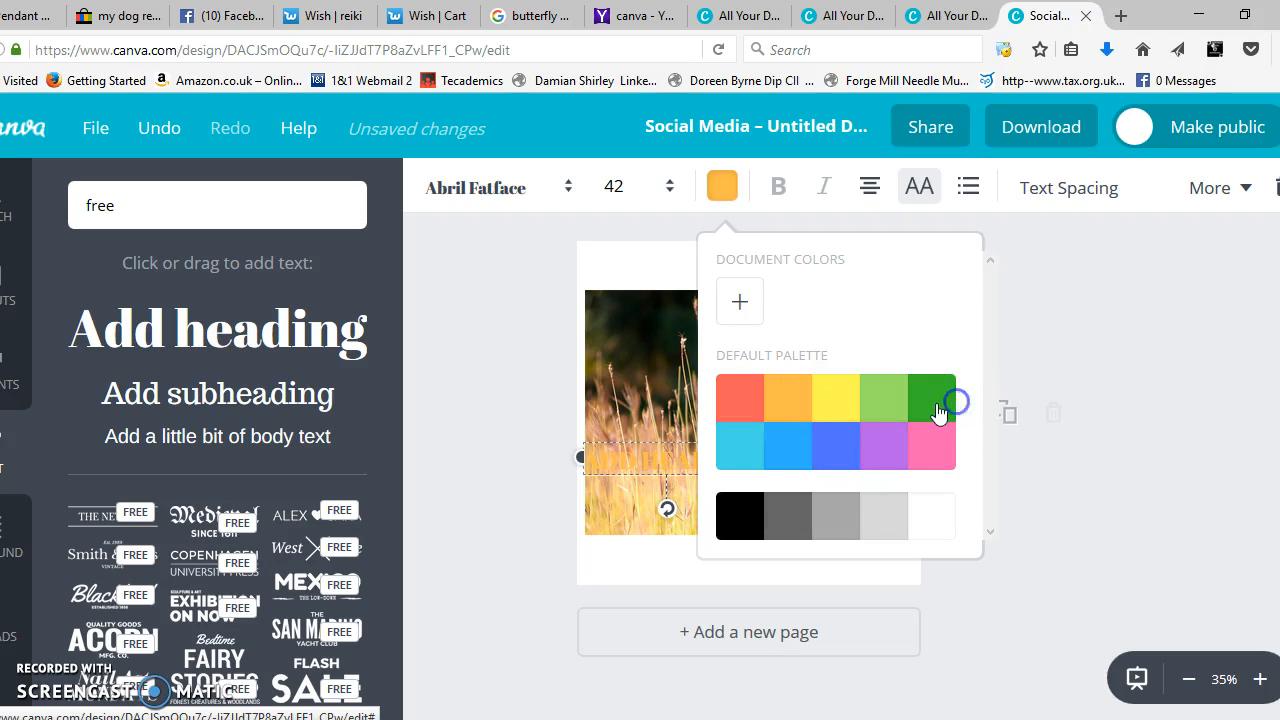
{"action": "left_click", "coordinate": [938, 412]}
{"action": "left_click", "coordinate": [895, 461]}
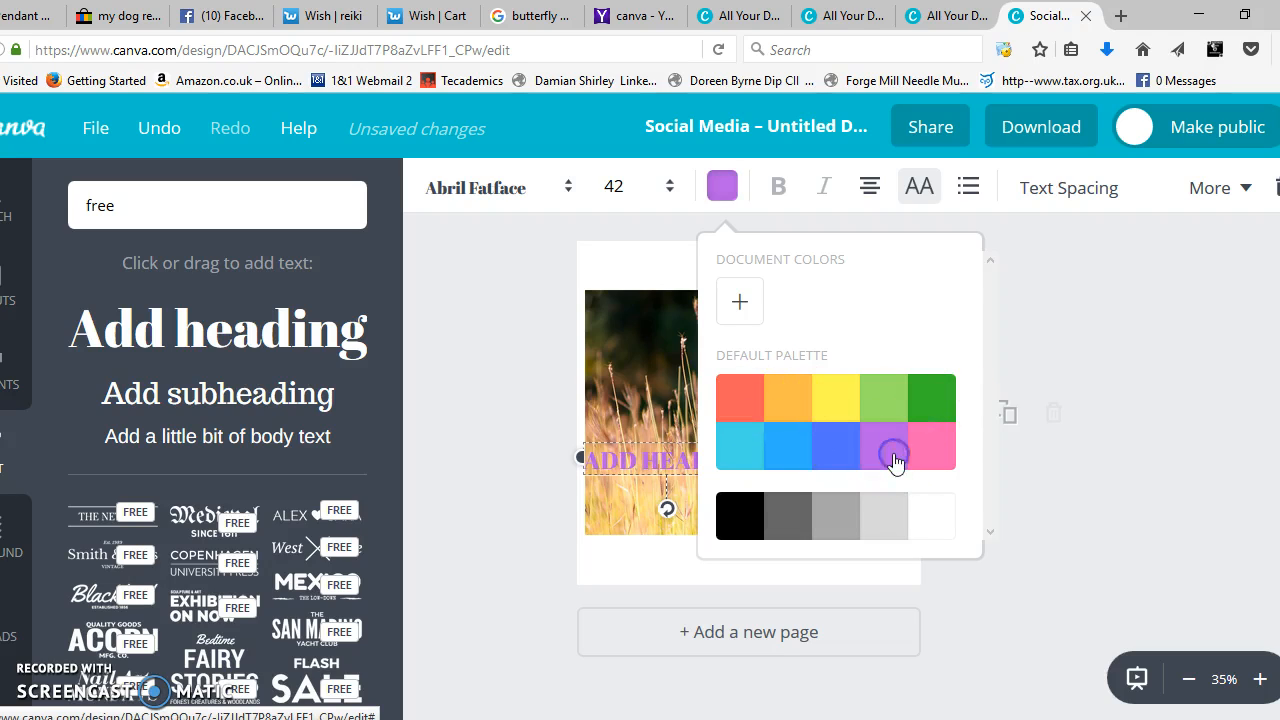
{"action": "left_click", "coordinate": [830, 459]}
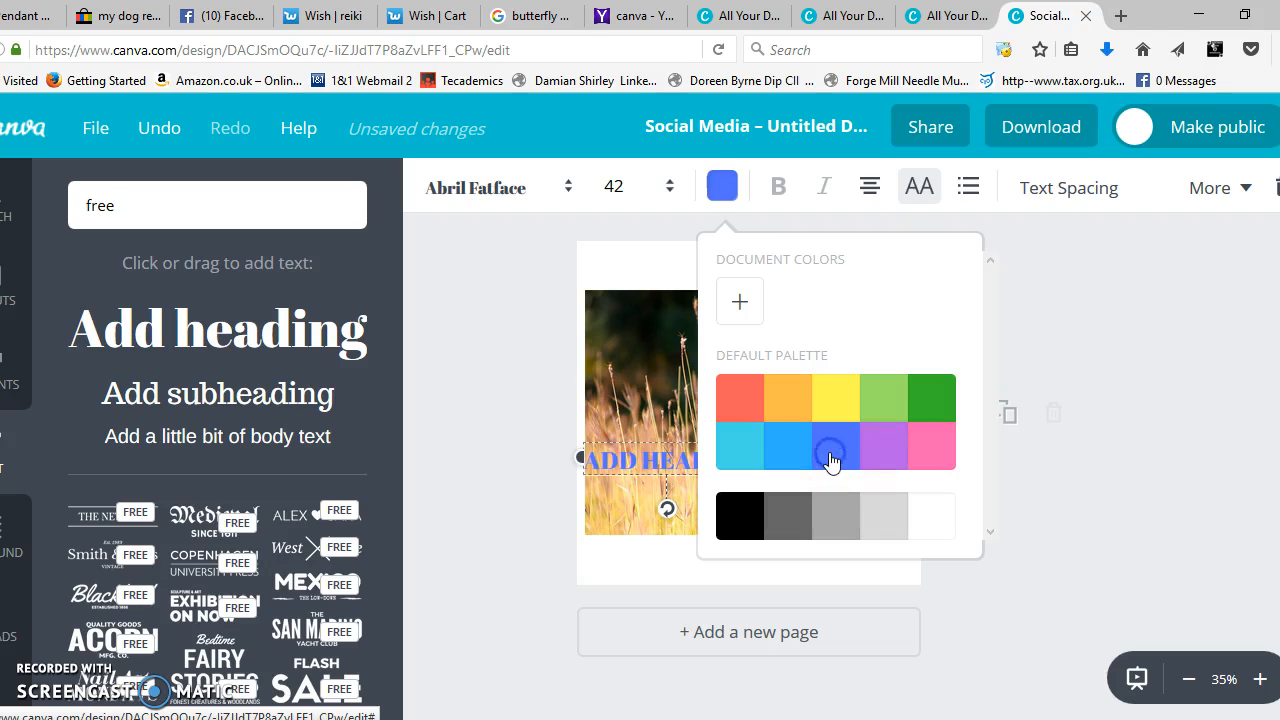
{"action": "left_click", "coordinate": [494, 347]}
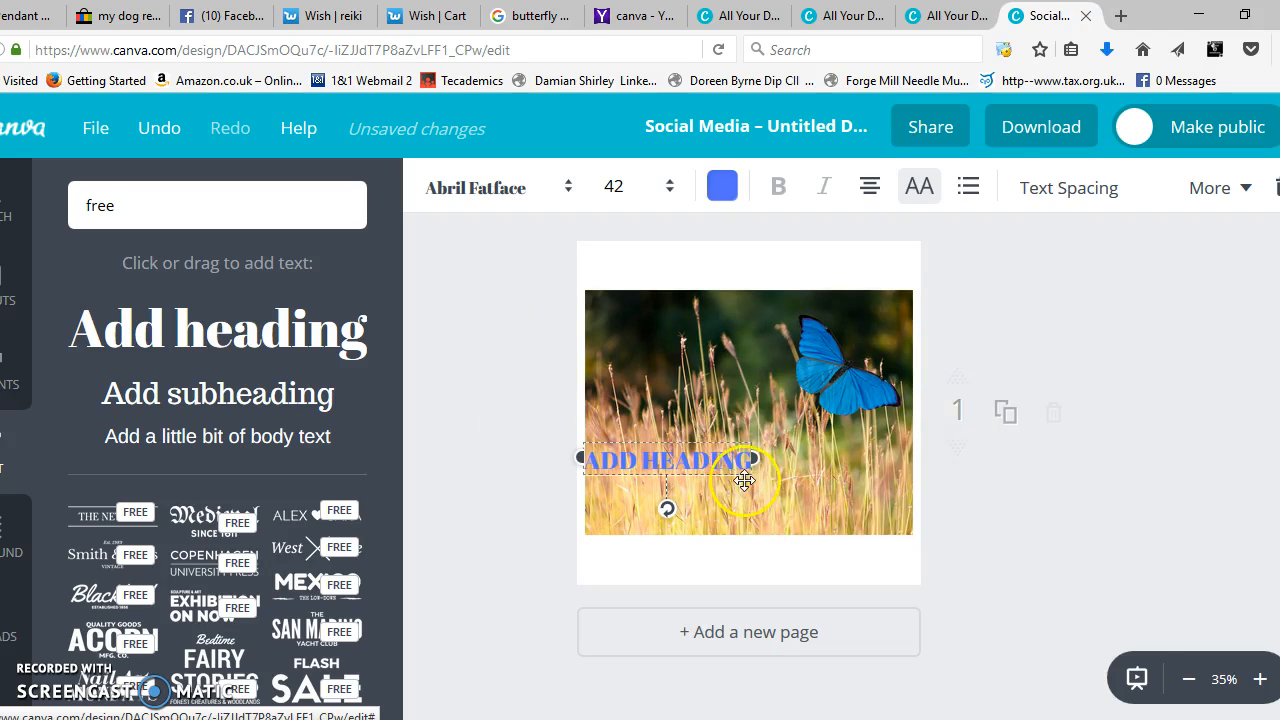
{"action": "left_click", "coordinate": [266, 324]}
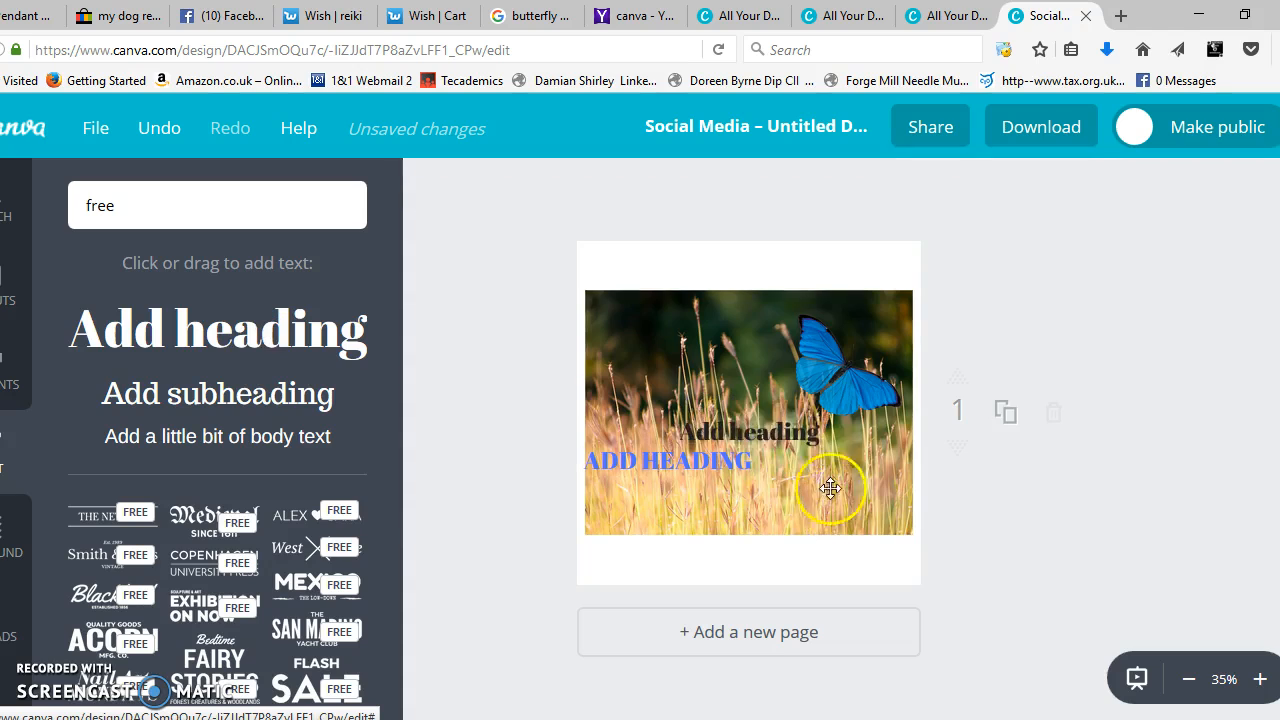
{"action": "left_click", "coordinate": [772, 440]}
{"action": "left_click", "coordinate": [793, 415]}
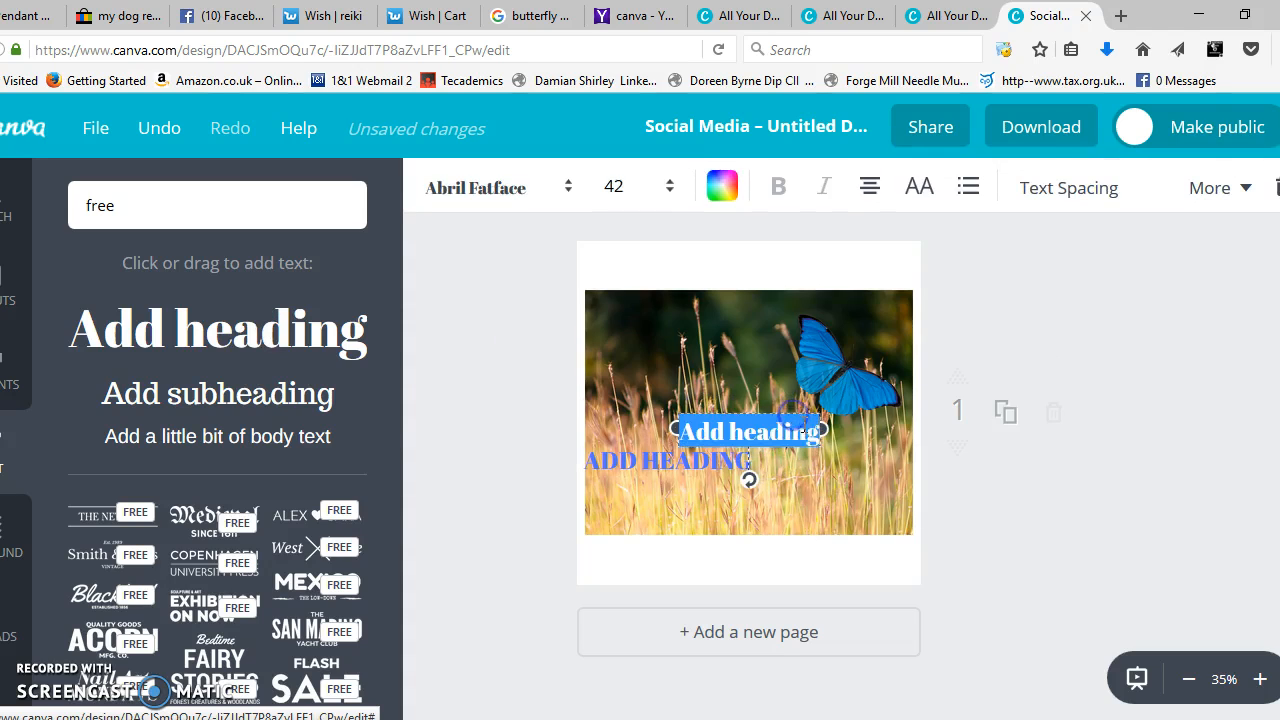
{"action": "left_click", "coordinate": [801, 413]}
{"action": "key", "text": "Delete"}
Change the font of the blue heading to Archivo Black.
{"action": "left_click", "coordinate": [674, 466]}
{"action": "left_click", "coordinate": [674, 466]}
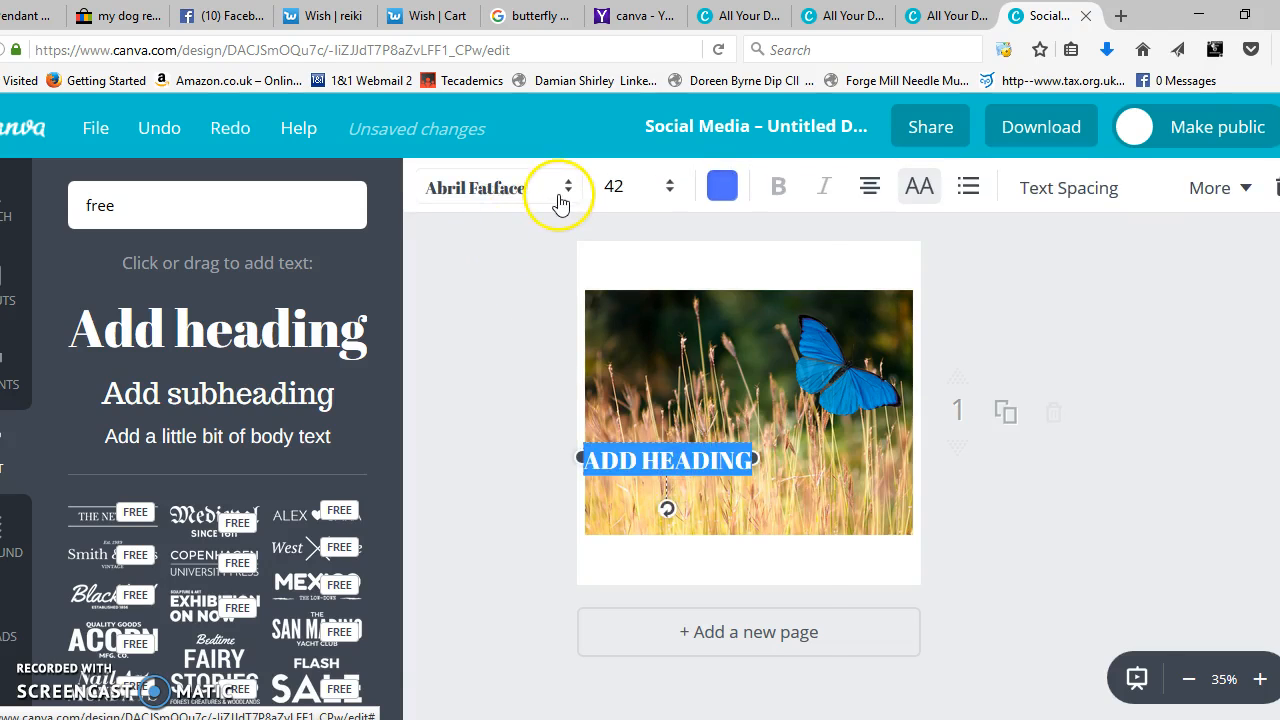
{"action": "left_click", "coordinate": [560, 200]}
{"action": "scroll", "coordinate": [607, 410], "scroll_direction": "down", "scroll_amount": 5}
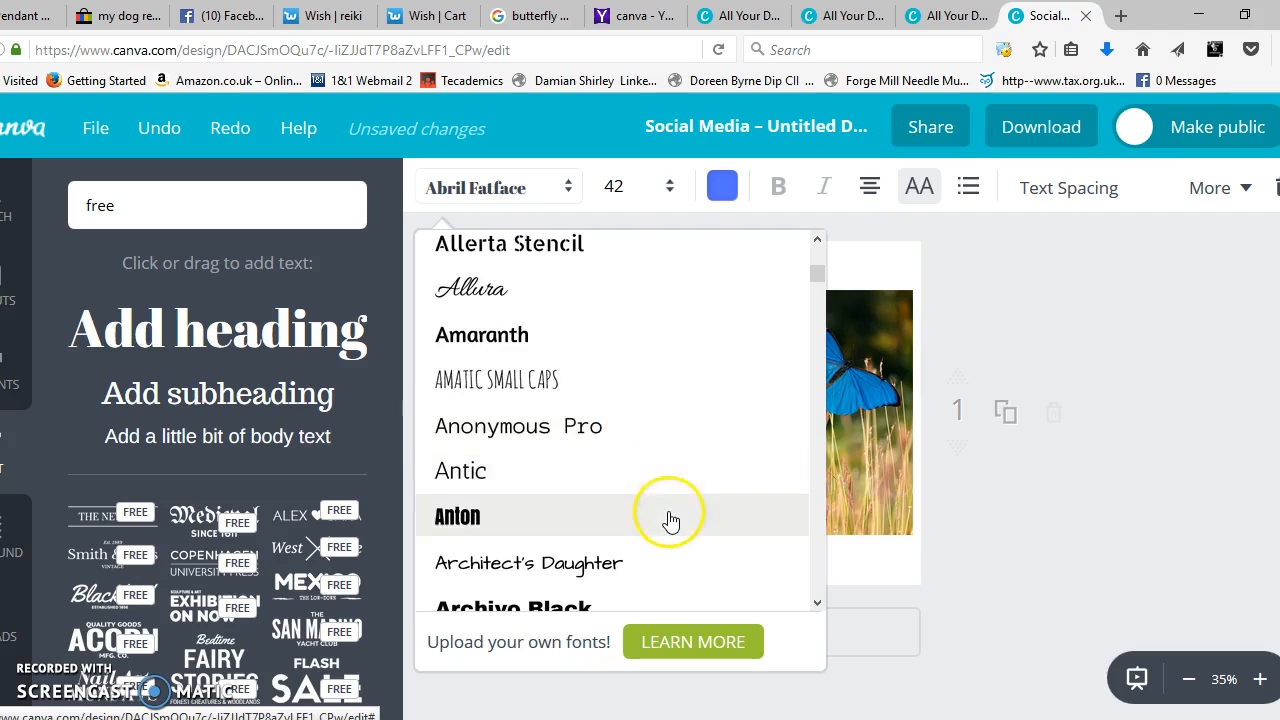
{"action": "scroll", "coordinate": [664, 515], "scroll_direction": "down", "scroll_amount": 3}
{"action": "left_click", "coordinate": [596, 465]}
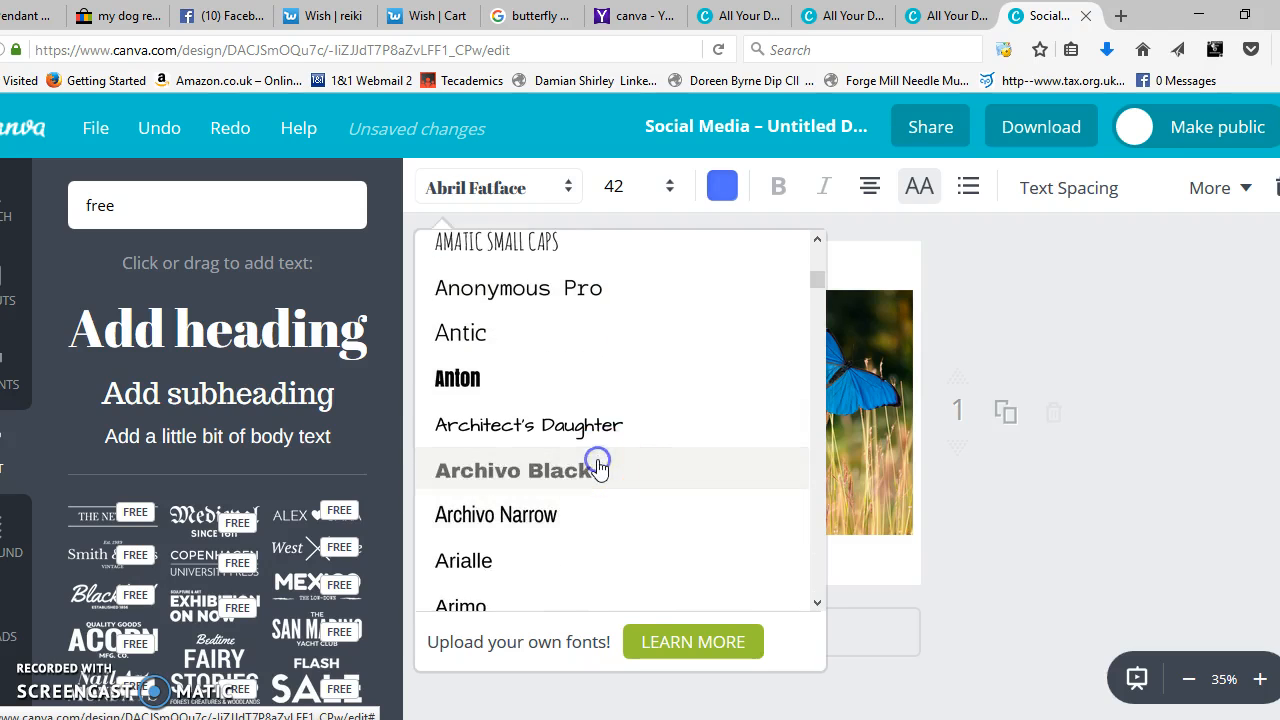
Widen the heading's text box to the full width of the photo, try left and right alignment, and centre the text.
{"action": "left_click_drag", "start_coordinate": [760, 483], "coordinate": [914, 477]}
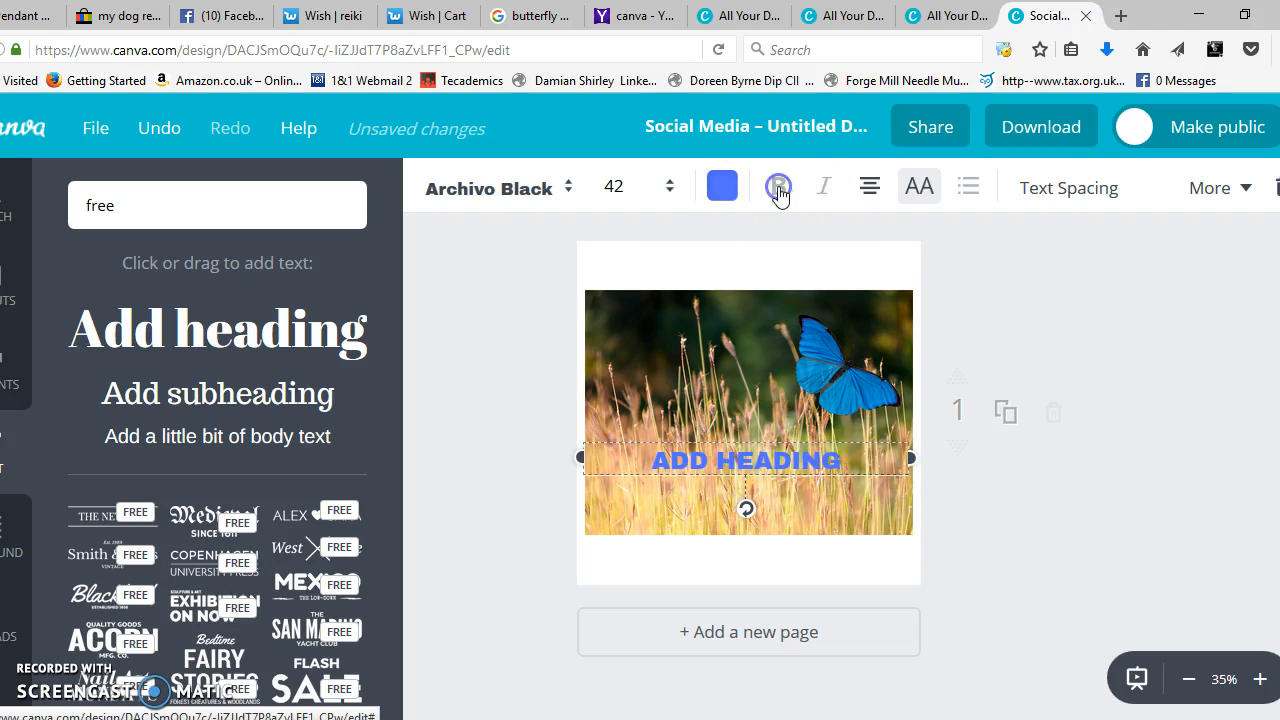
{"action": "left_click", "coordinate": [870, 192]}
{"action": "left_click", "coordinate": [875, 258]}
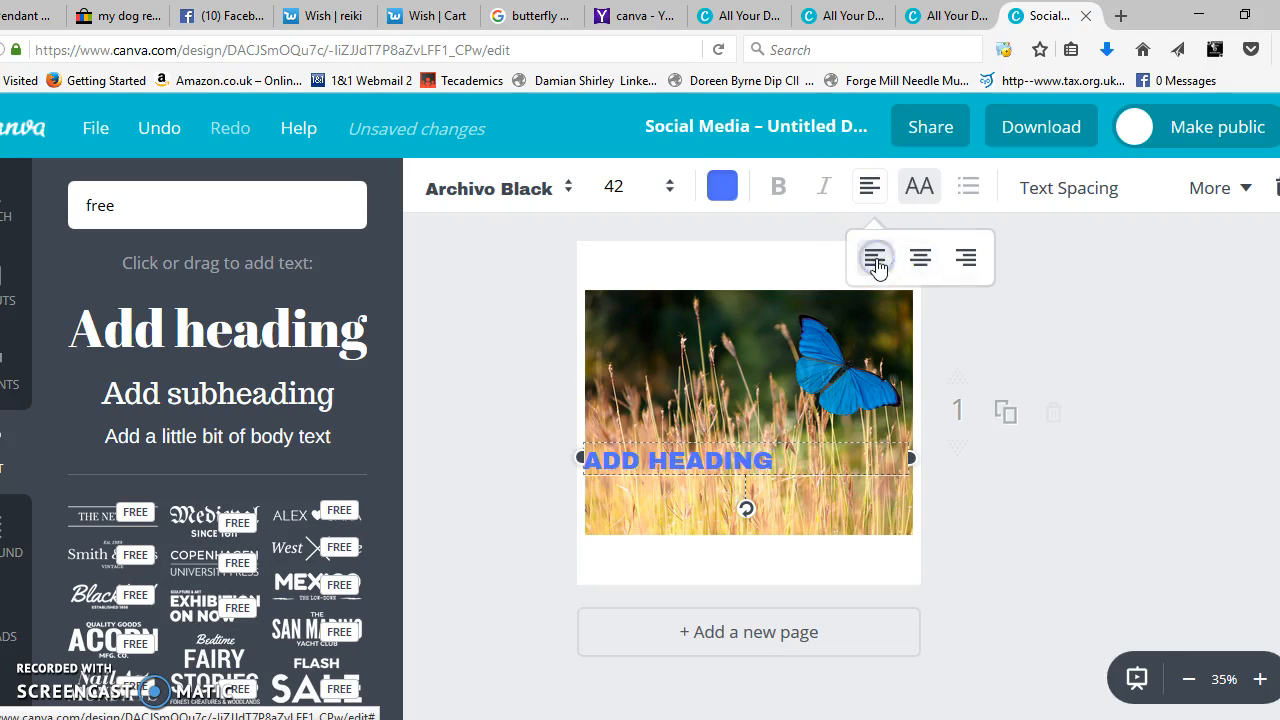
{"action": "left_click", "coordinate": [966, 260]}
{"action": "left_click", "coordinate": [922, 258]}
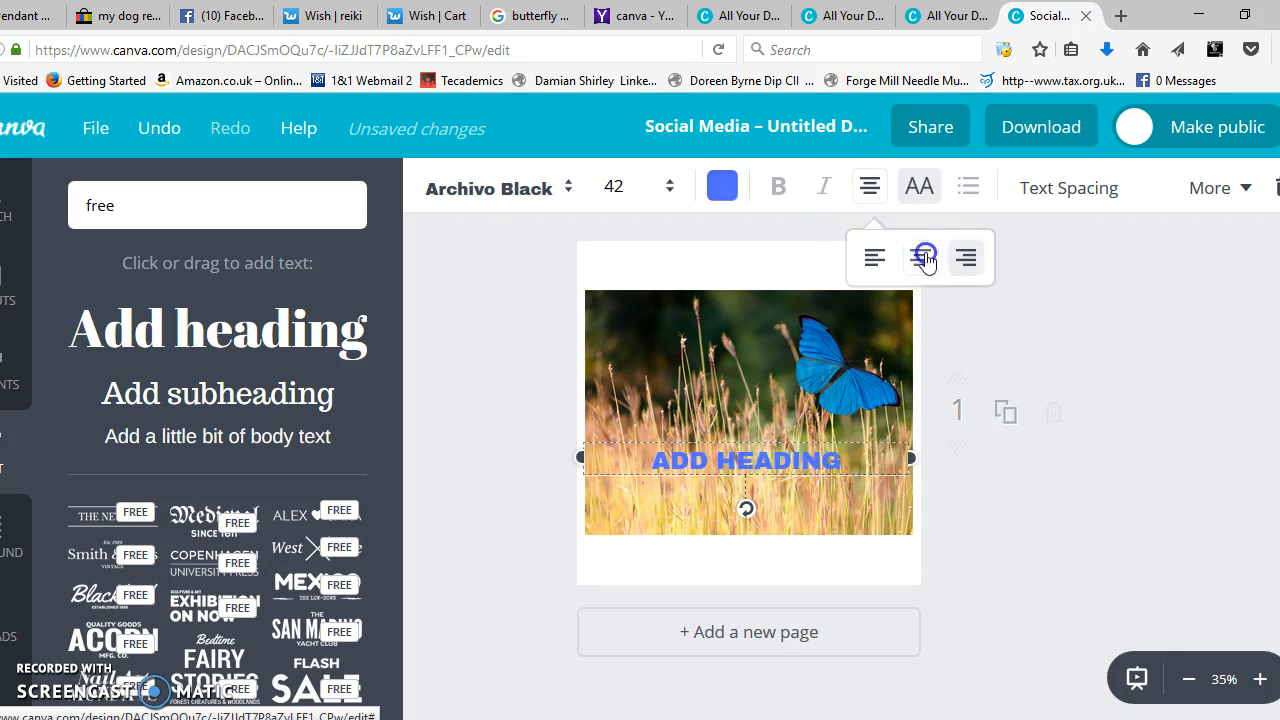
Turn off uppercase for the heading and check its letter spacing and line height settings.
{"action": "left_click", "coordinate": [922, 192]}
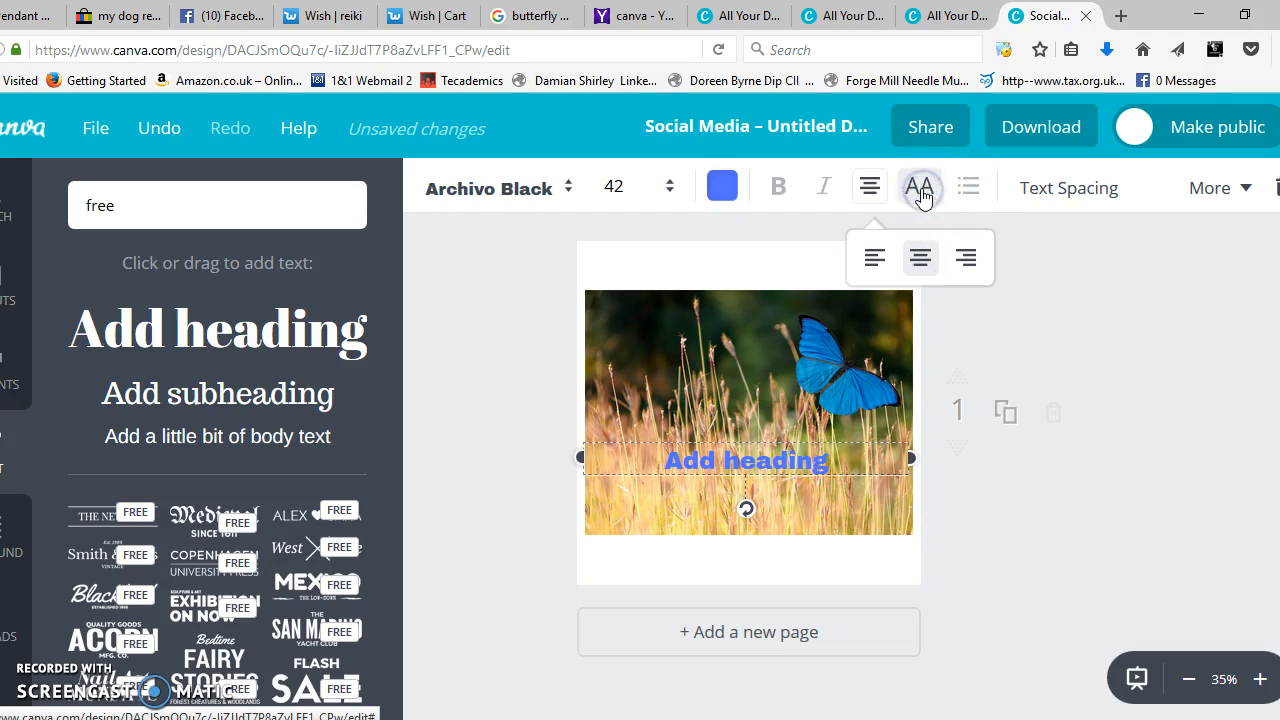
{"action": "left_click", "coordinate": [922, 192]}
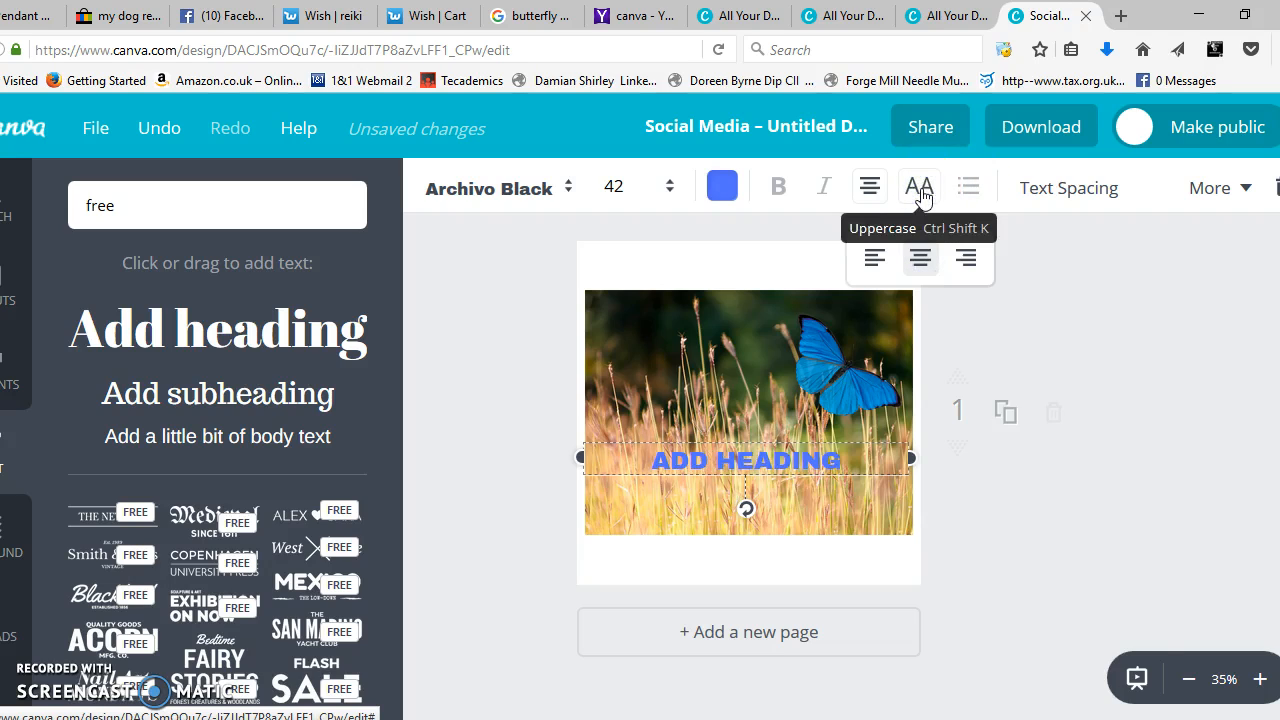
{"action": "left_click", "coordinate": [919, 194]}
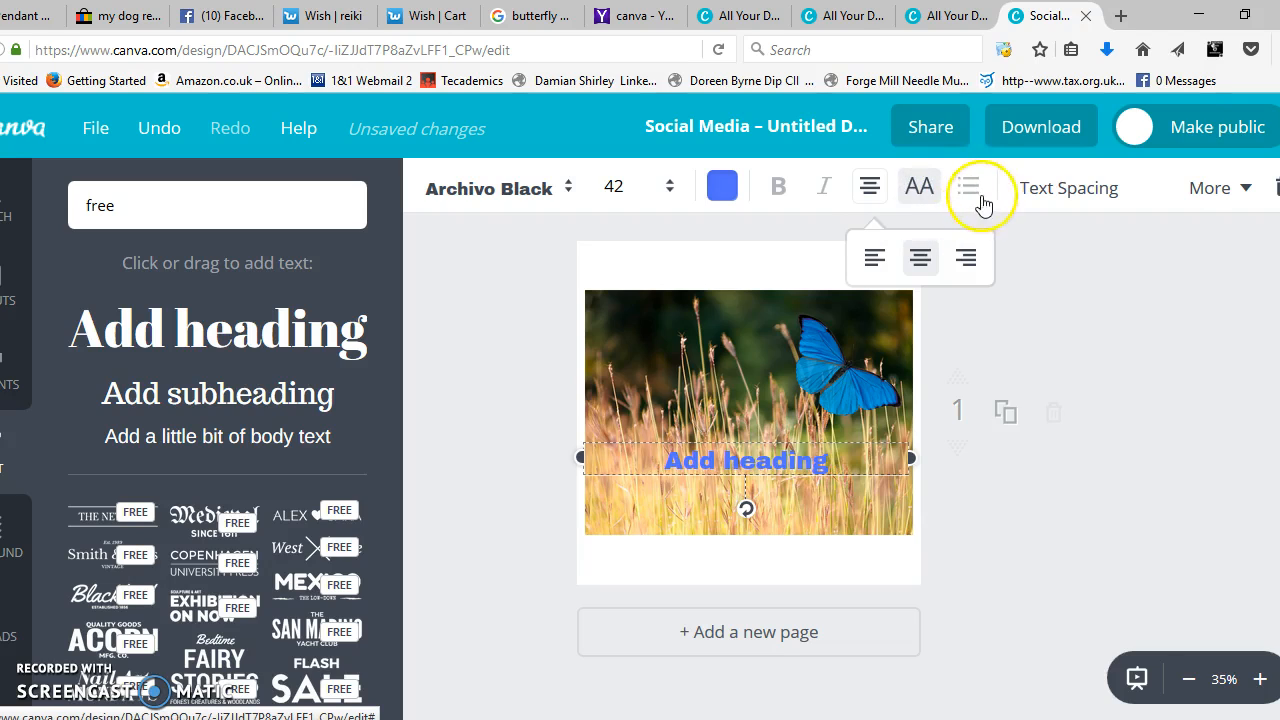
{"action": "left_click", "coordinate": [1068, 190]}
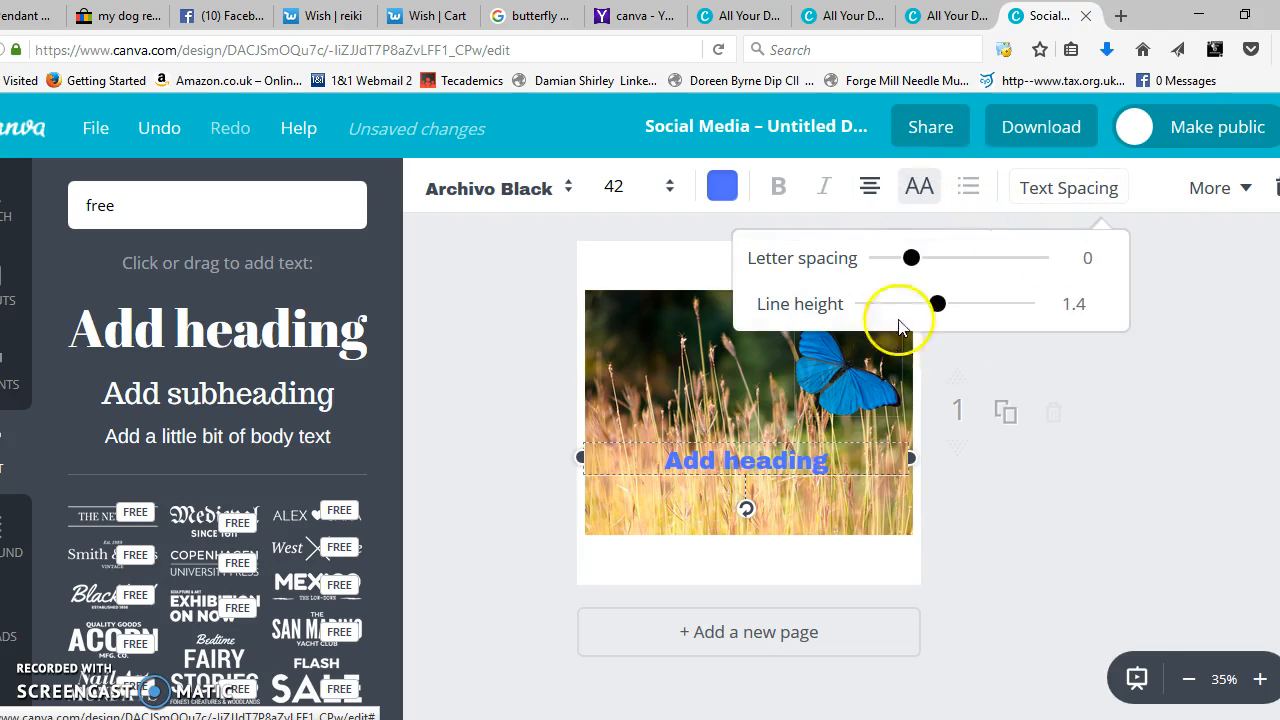
{"action": "left_click", "coordinate": [1050, 187]}
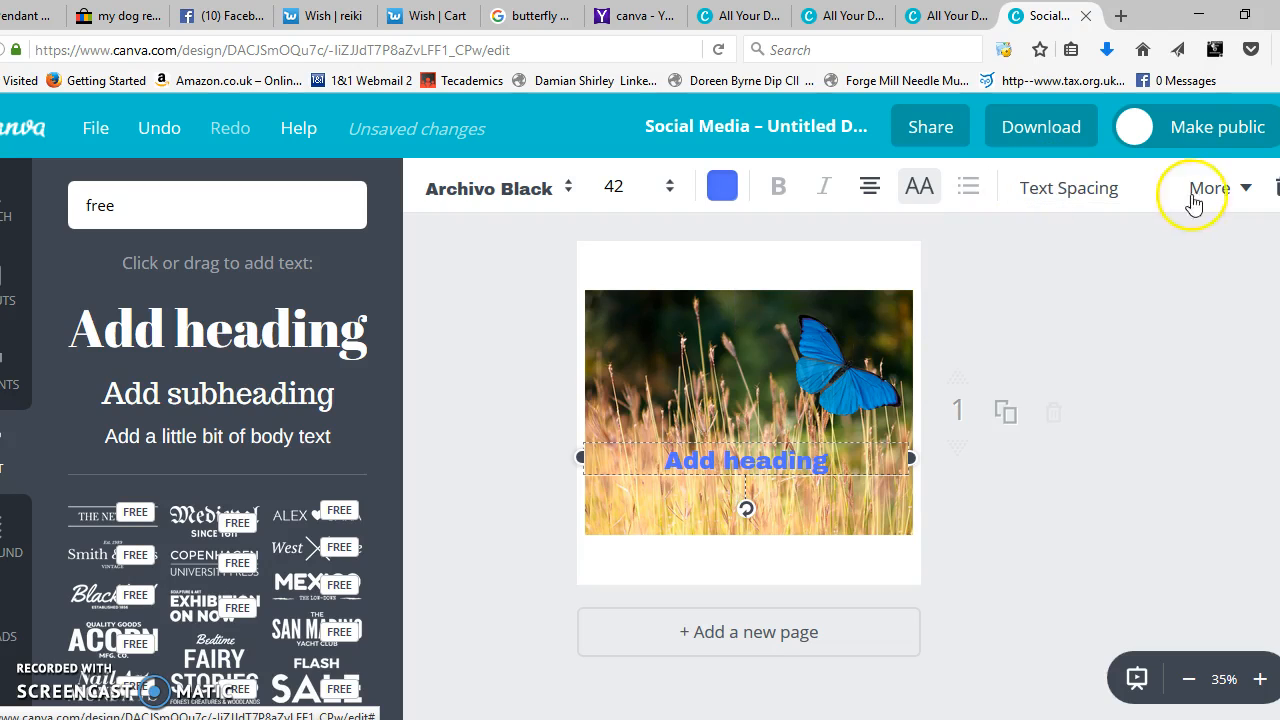
Look through the heading's additional options, including arrange, transparency and link, and select the whole placeholder text.
{"action": "left_click", "coordinate": [1240, 188]}
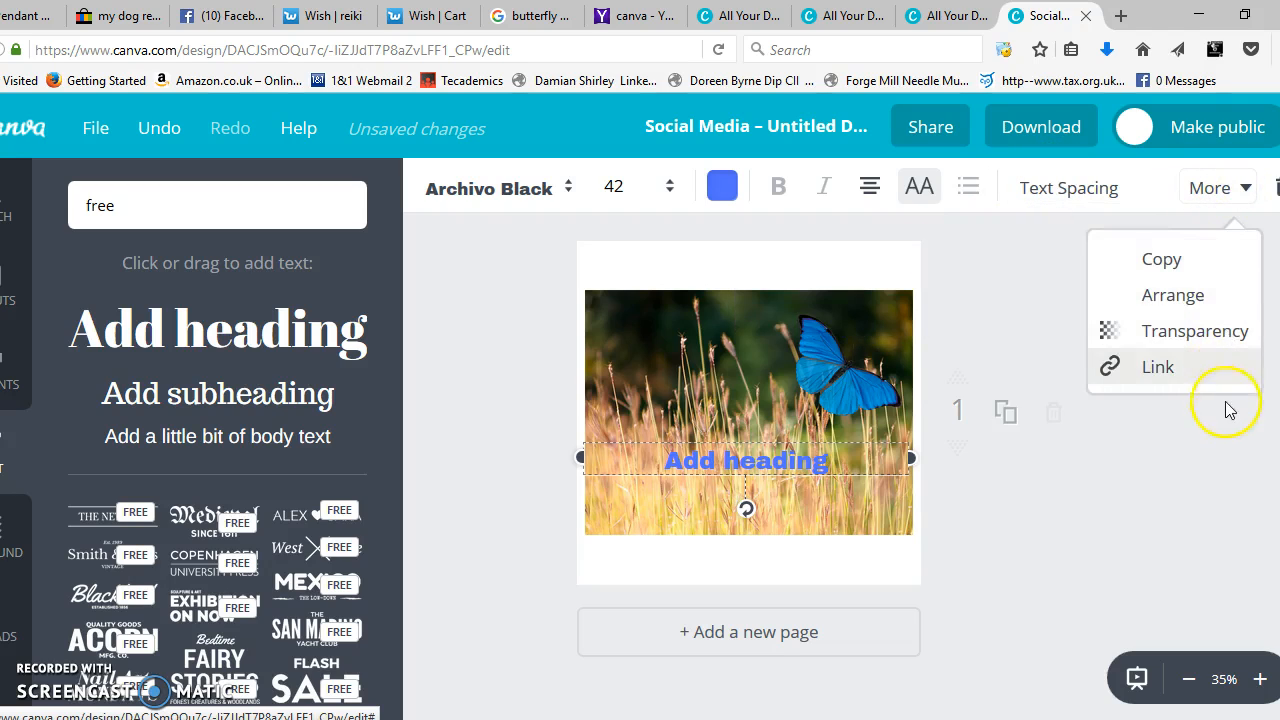
{"action": "left_click", "coordinate": [801, 466]}
{"action": "left_click", "coordinate": [670, 455]}
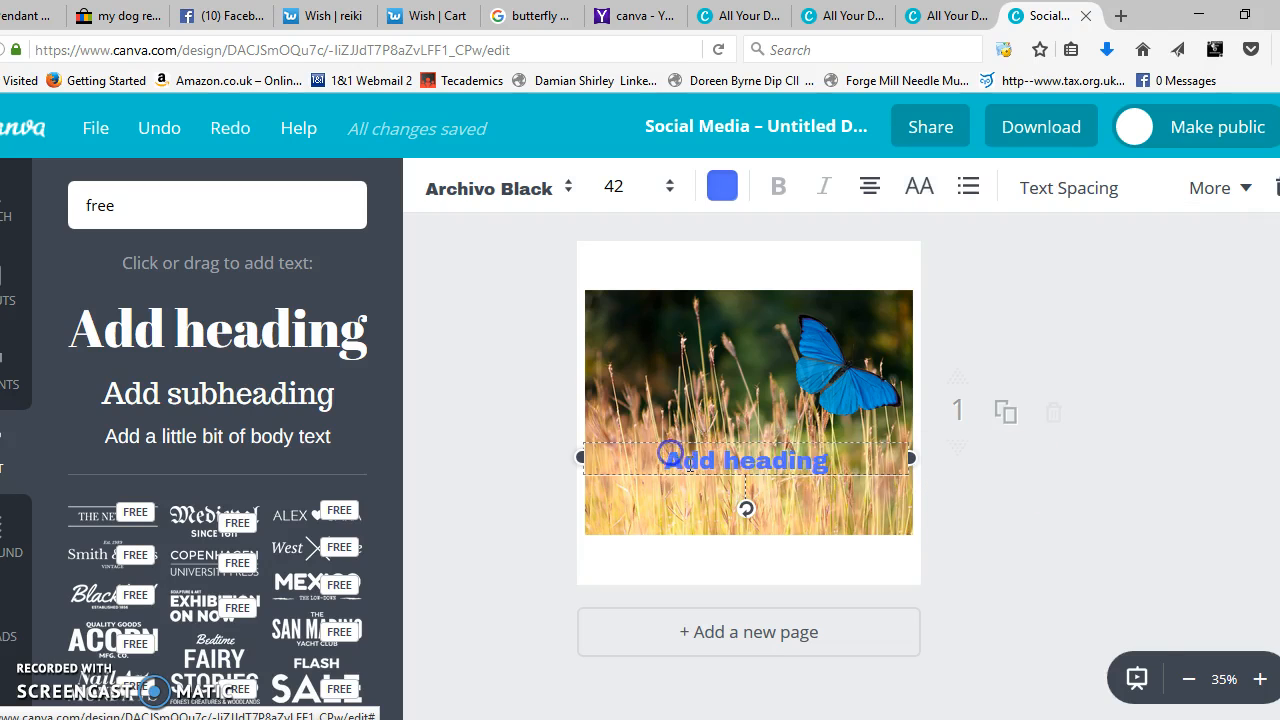
{"action": "left_click_drag", "start_coordinate": [773, 462], "coordinate": [746, 509]}
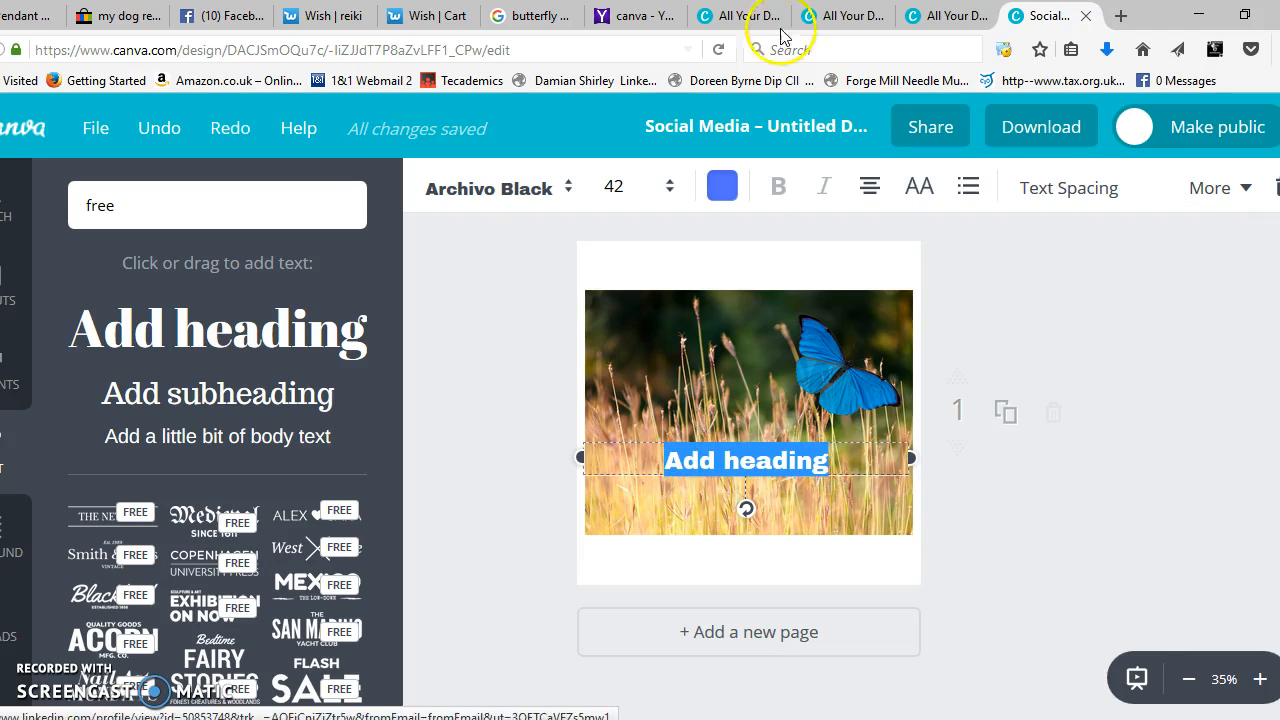
Look up the caterpillar quote in the butterfly wings image results and return to the social media design.
{"action": "left_click", "coordinate": [933, 17]}
{"action": "left_click", "coordinate": [840, 15]}
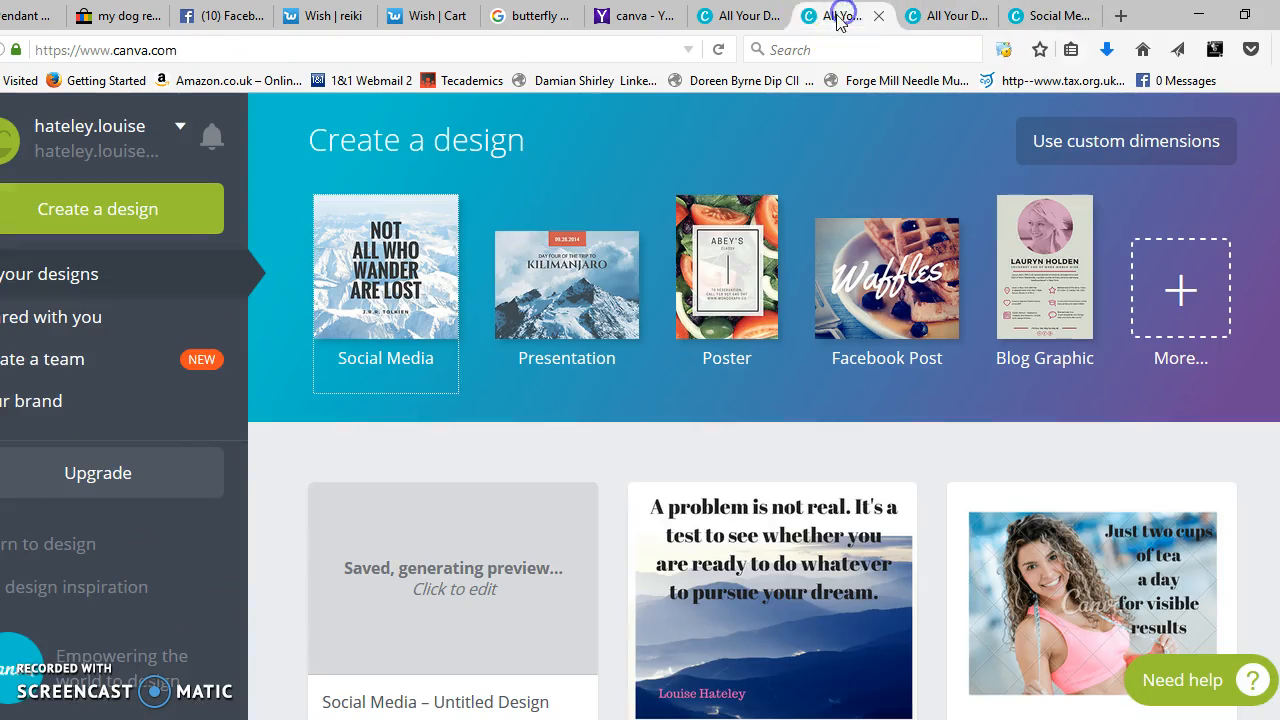
{"action": "left_click", "coordinate": [729, 10]}
{"action": "left_click", "coordinate": [530, 18]}
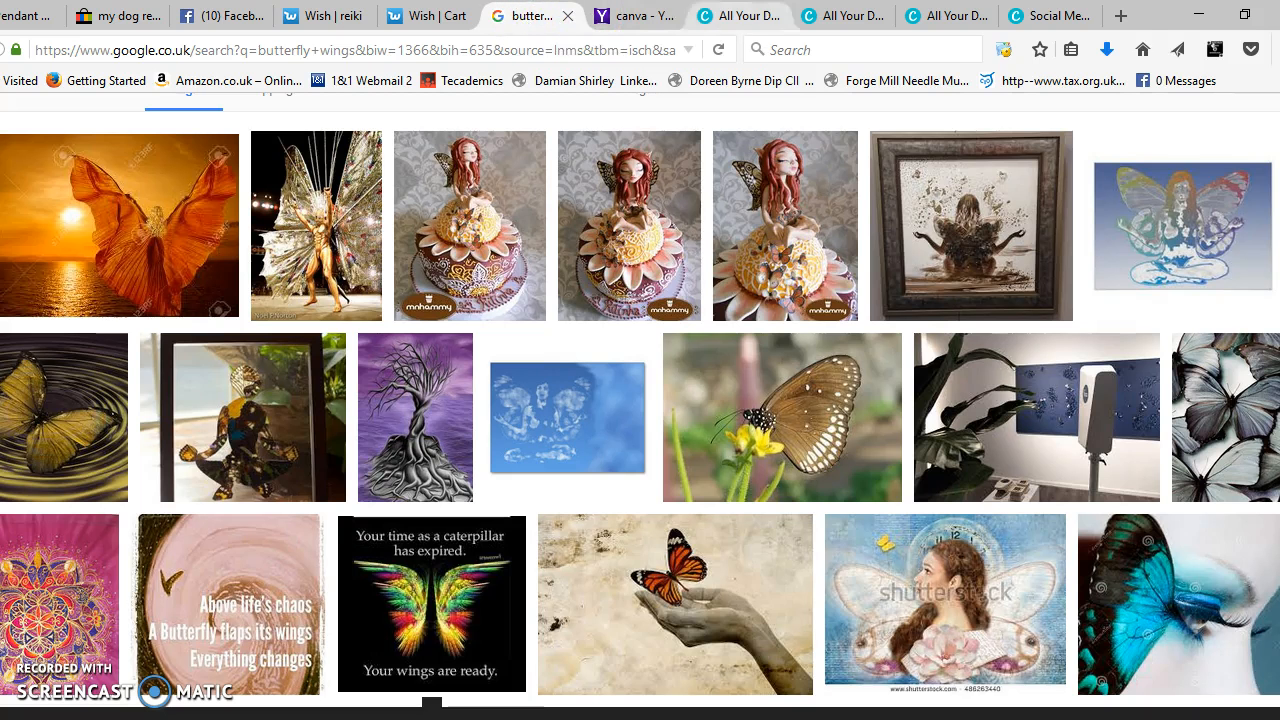
{"action": "left_click", "coordinate": [1045, 18]}
Replace the heading's placeholder text with "Your time as a Caterpillar has ended - your wings are ready".
{"action": "type", "text": "Yor"}
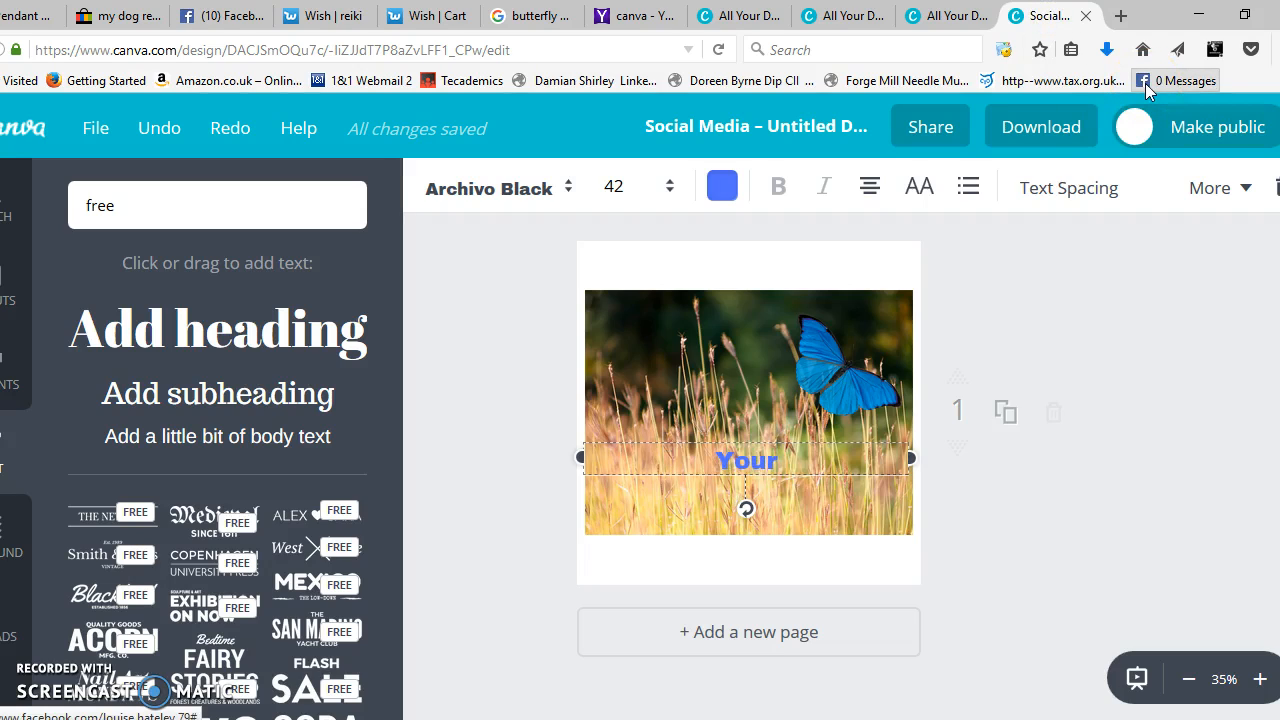
{"action": "type", "text": " time as a Butte"}
{"action": "key", "text": "BackSpace"}
{"action": "key", "text": "BackSpace"}
{"action": "key", "text": "BackSpace"}
{"action": "key", "text": "BackSpace"}
{"action": "key", "text": "BackSpace"}
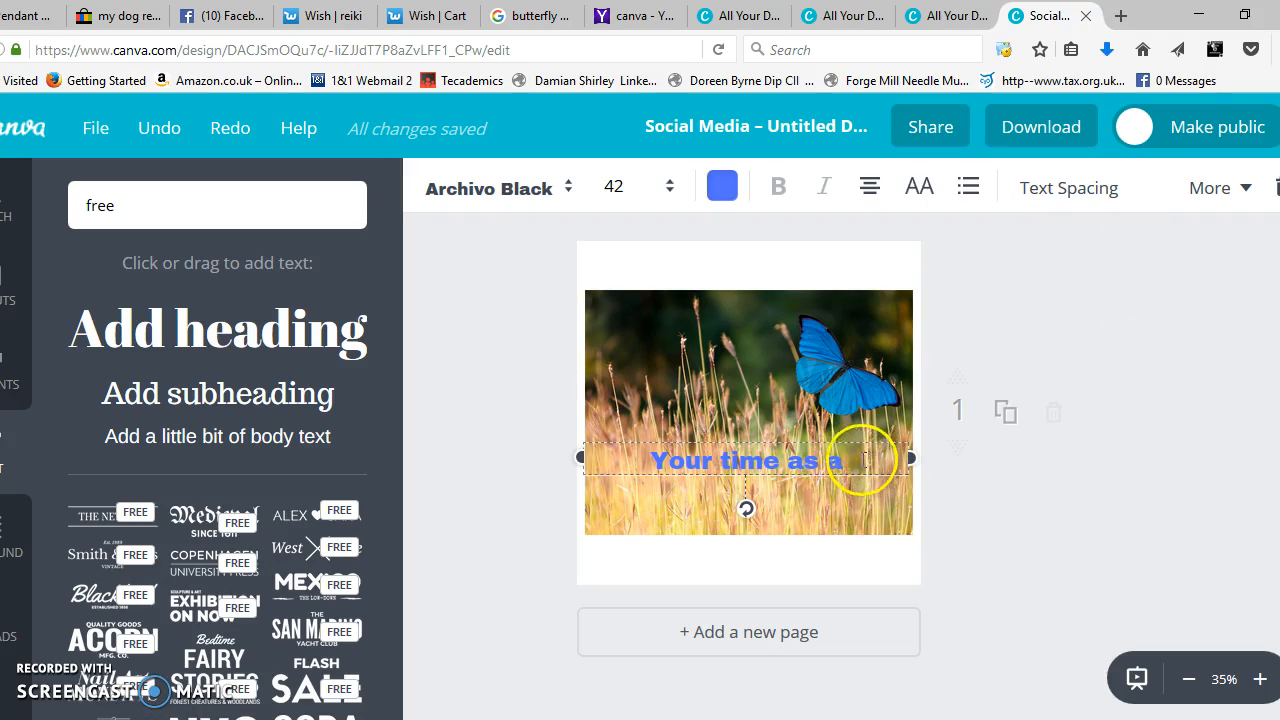
{"action": "type", "text": "Cate"}
{"action": "key", "text": "BackSpace"}
{"action": "key", "text": "BackSpace"}
{"action": "key", "text": "BackSpace"}
{"action": "key", "text": "BackSpace"}
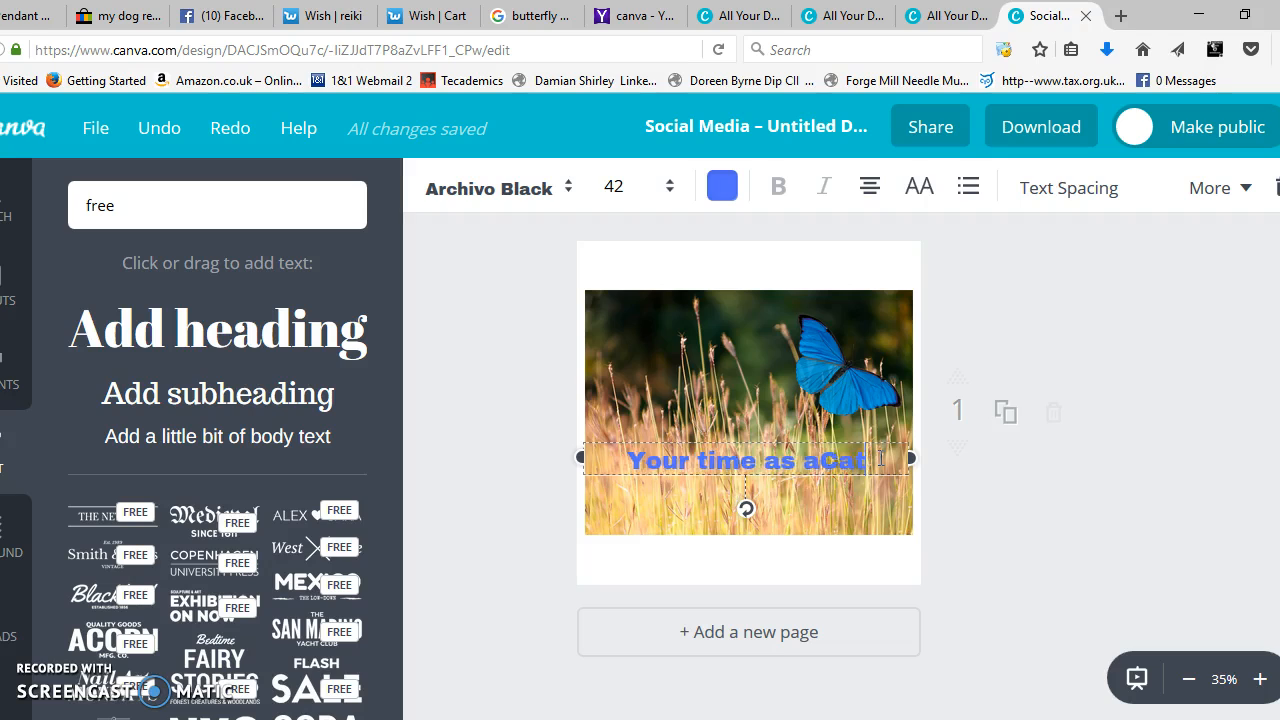
{"action": "type", "text": "Caterp"}
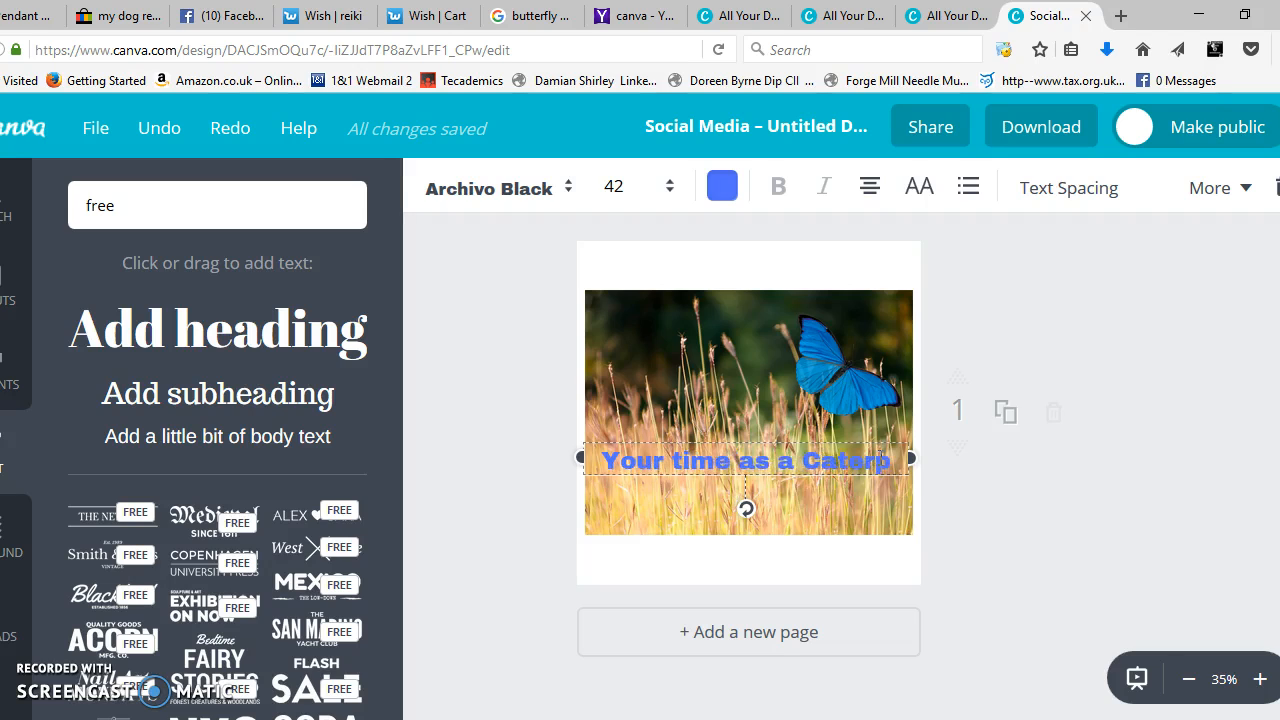
{"action": "type", "text": "illar has"}
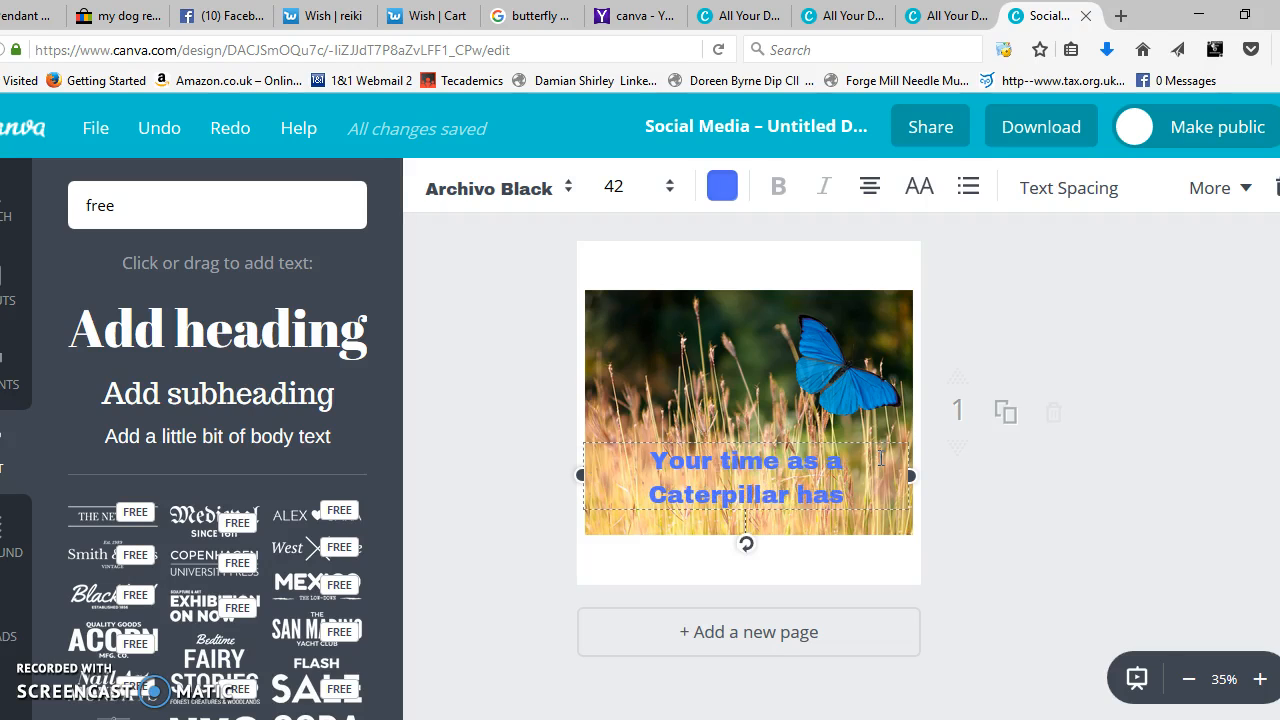
{"action": "type", "text": " ended - your"}
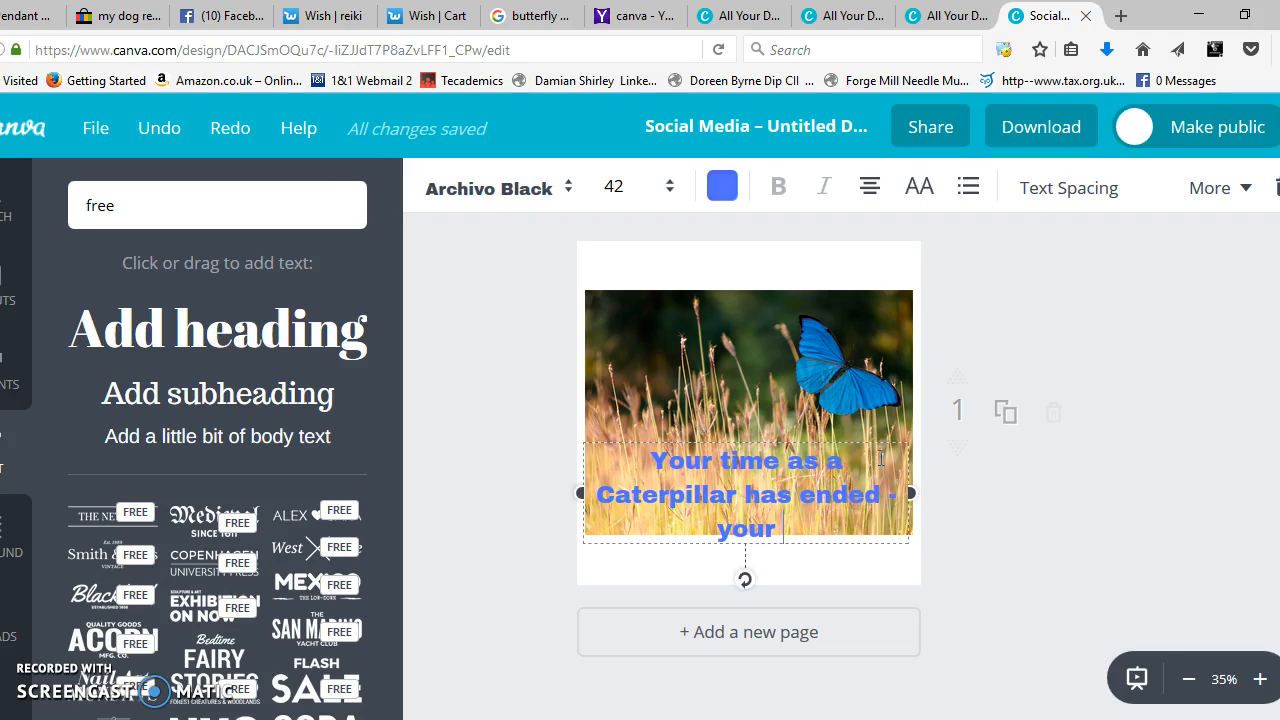
{"action": "type", "text": " wings are ready"}
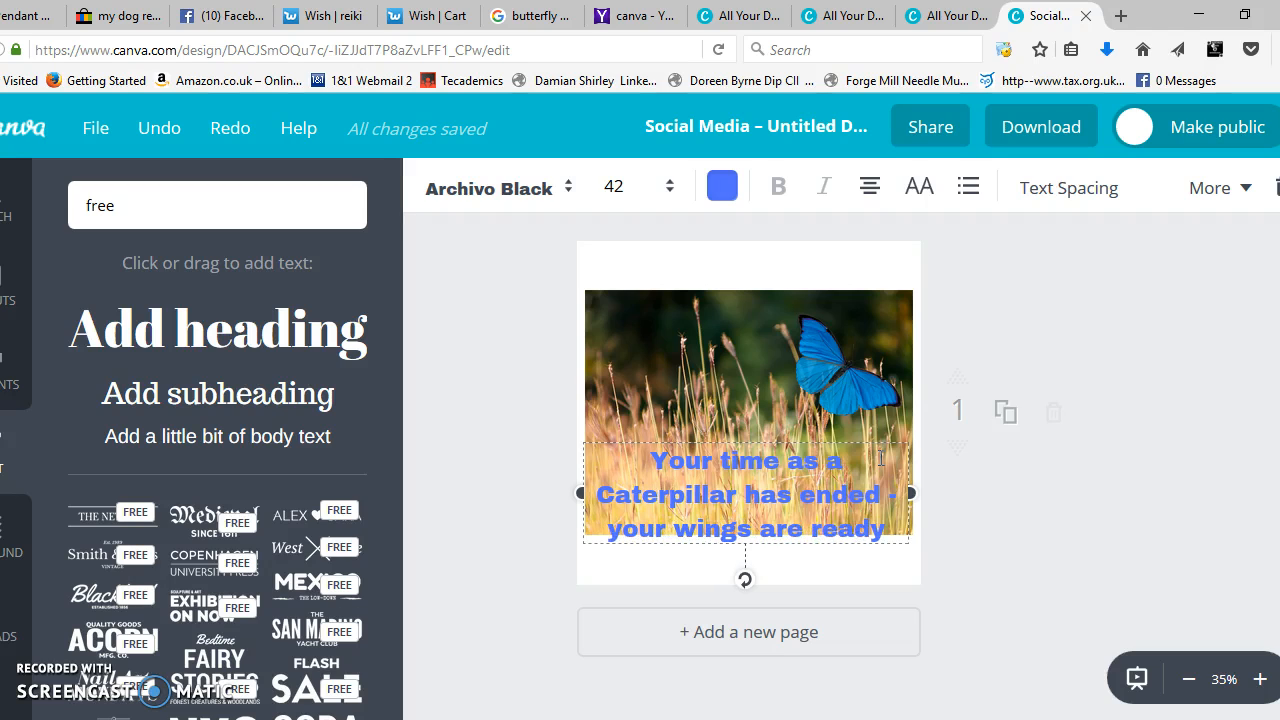
Move the butterfly up into the photo's upper right corner and raise the quote so it fits within the photo.
{"action": "left_click", "coordinate": [812, 340]}
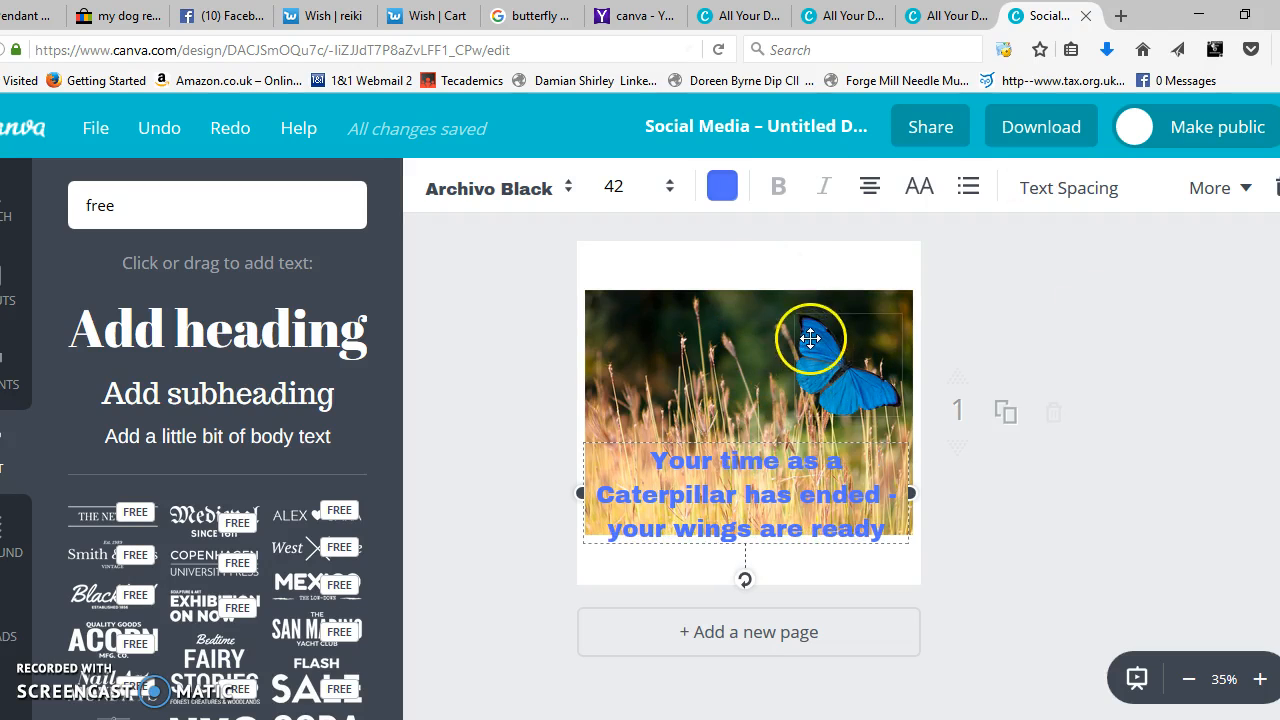
{"action": "left_click_drag", "start_coordinate": [815, 334], "coordinate": [816, 318]}
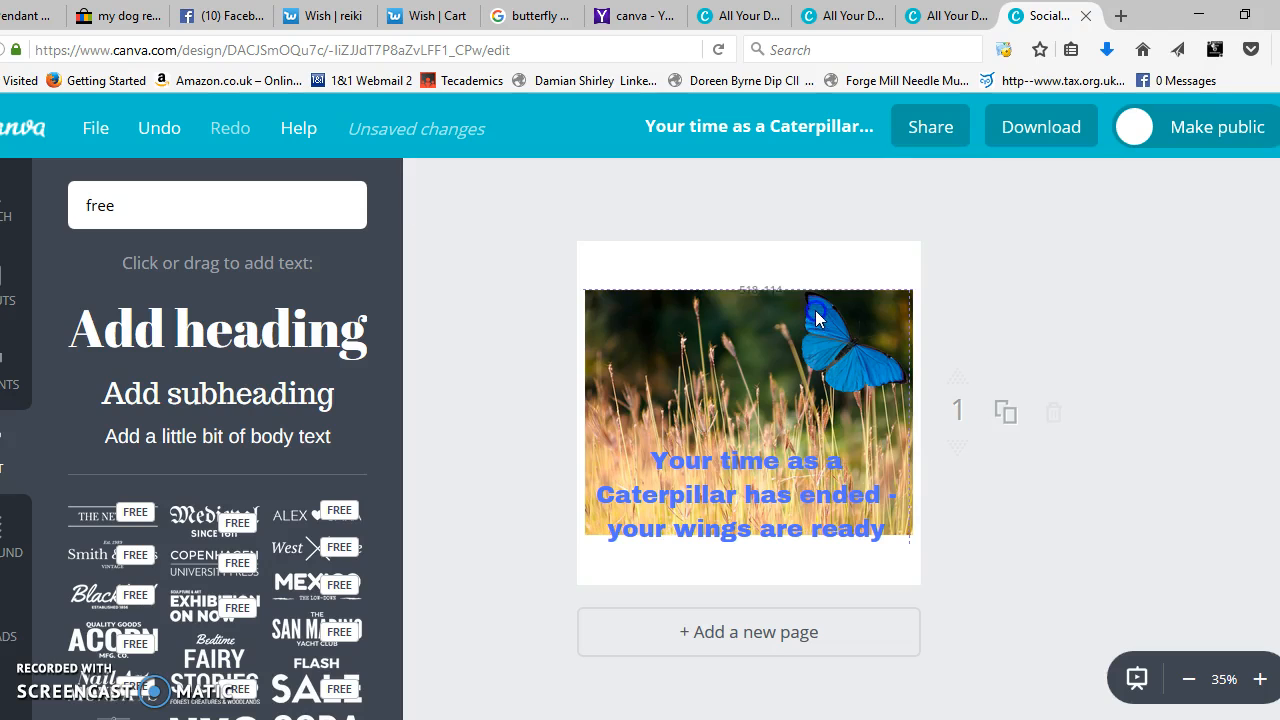
{"action": "left_click", "coordinate": [805, 464]}
{"action": "mouse_move", "coordinate": [786, 437]}
{"action": "left_mouse_down"}
{"action": "mouse_move", "coordinate": [789, 397]}
{"action": "mouse_move", "coordinate": [791, 440]}
{"action": "mouse_move", "coordinate": [791, 429]}
{"action": "left_mouse_up"}
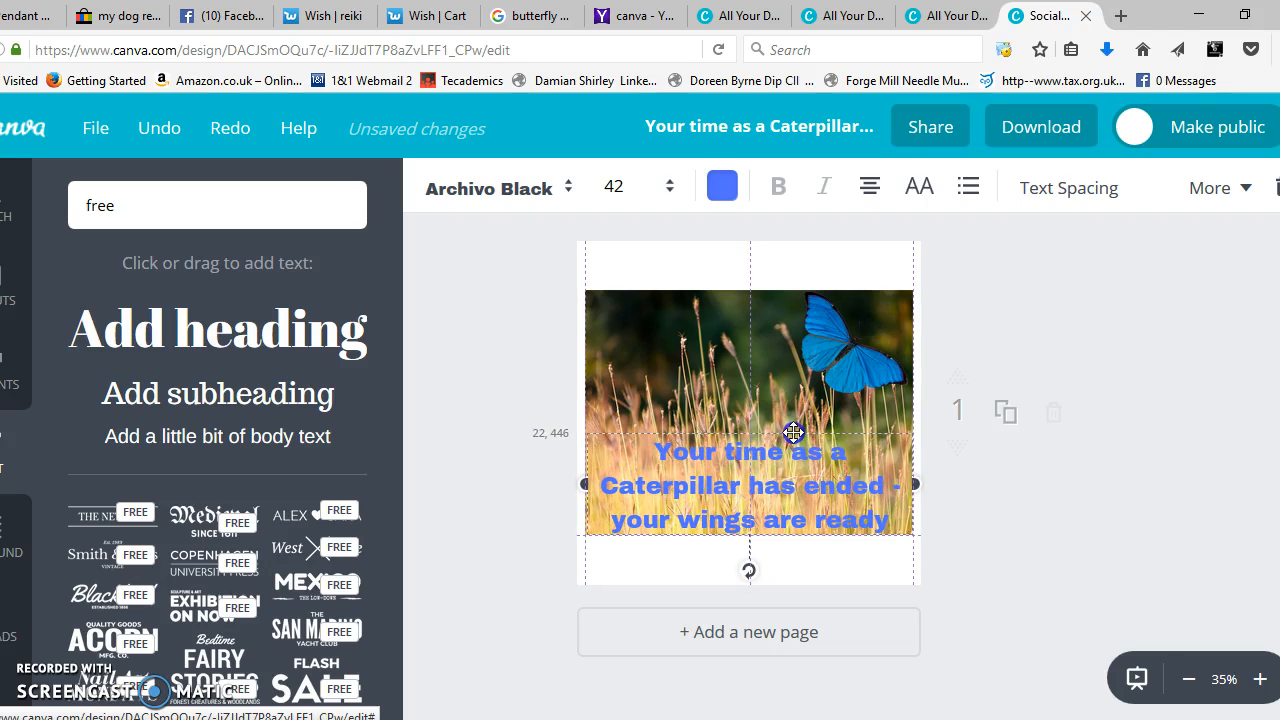
Enlarge the grass photo from its lower right corner to the page's right edge and lower the quote to the photo's bottom edge.
{"action": "left_click", "coordinate": [748, 363]}
{"action": "left_click_drag", "start_coordinate": [909, 530], "coordinate": [904, 601]}
{"action": "left_click_drag", "start_coordinate": [768, 461], "coordinate": [768, 483]}
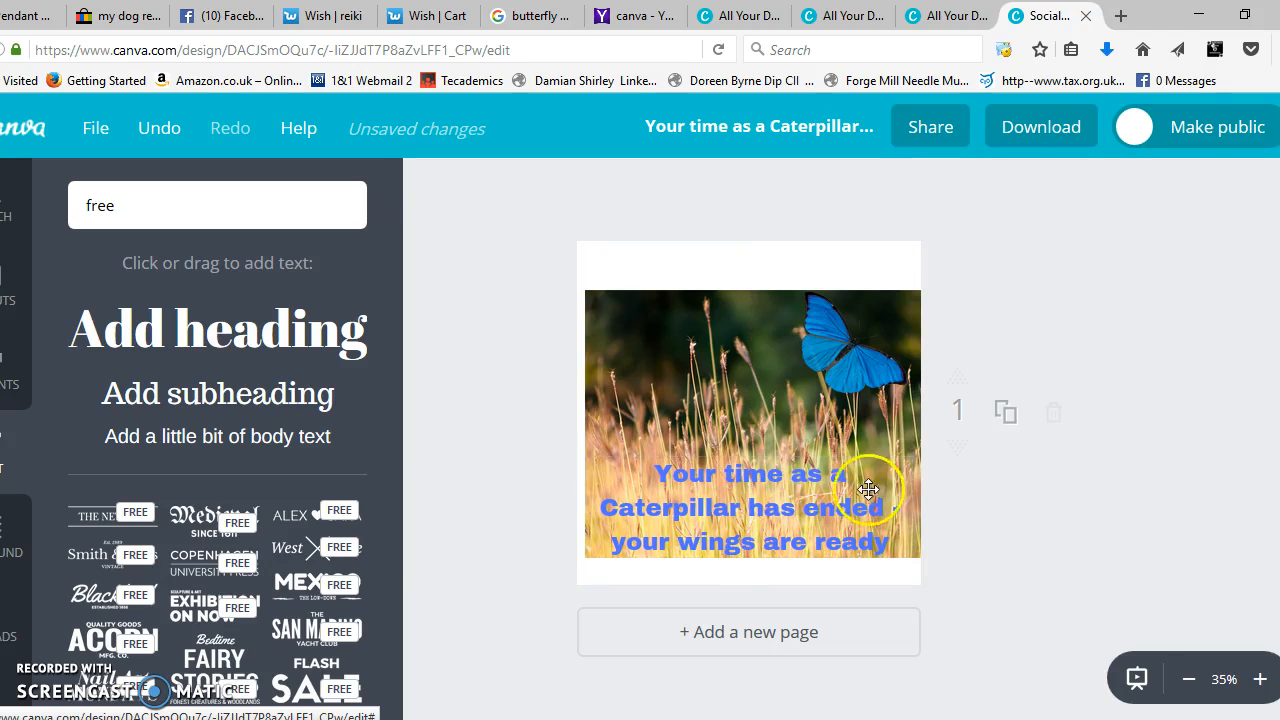
Try font size 36 and then 48 on the quote.
{"action": "left_click", "coordinate": [834, 510]}
{"action": "left_click", "coordinate": [764, 187]}
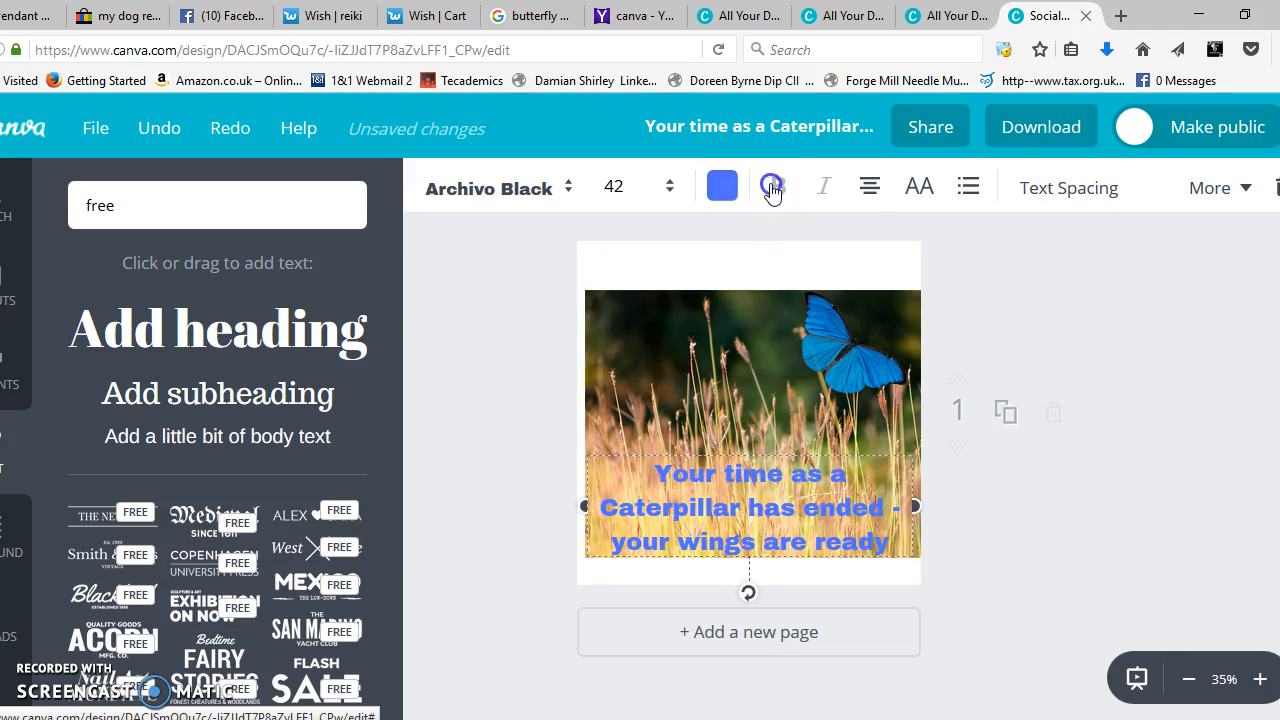
{"action": "left_click", "coordinate": [657, 184]}
{"action": "left_click", "coordinate": [618, 404]}
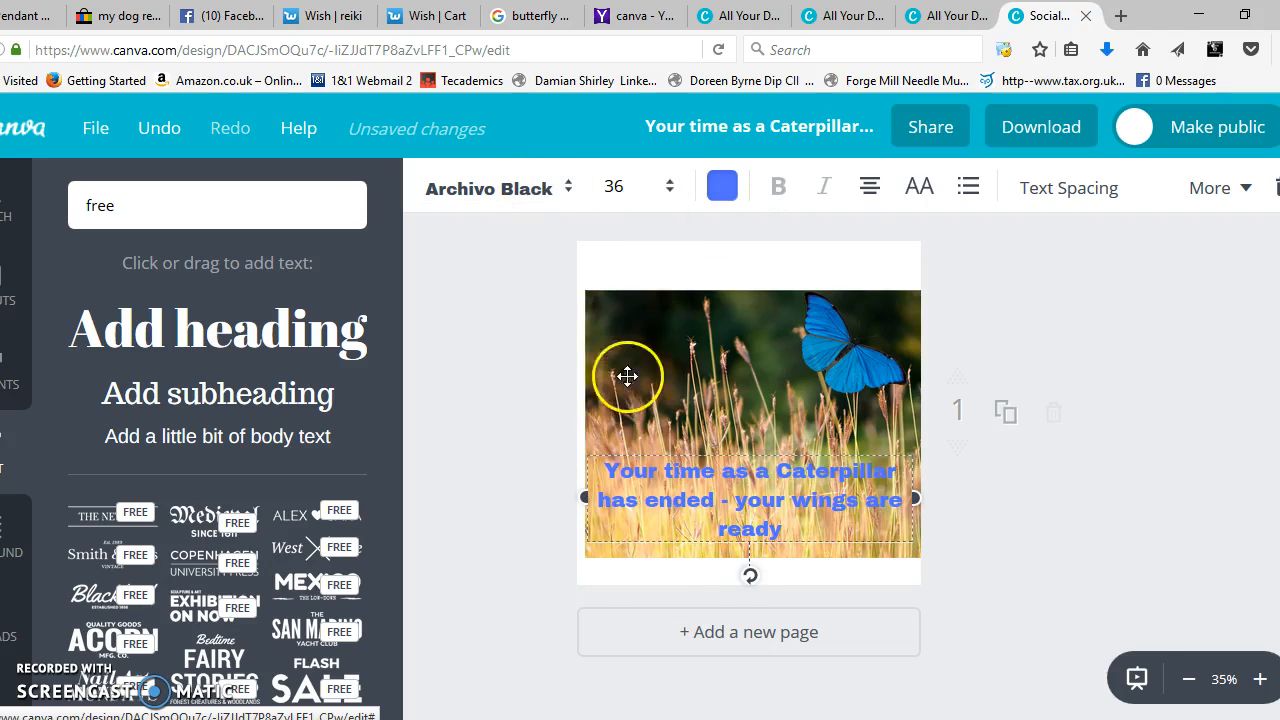
{"action": "left_click", "coordinate": [658, 188]}
{"action": "left_click", "coordinate": [645, 477]}
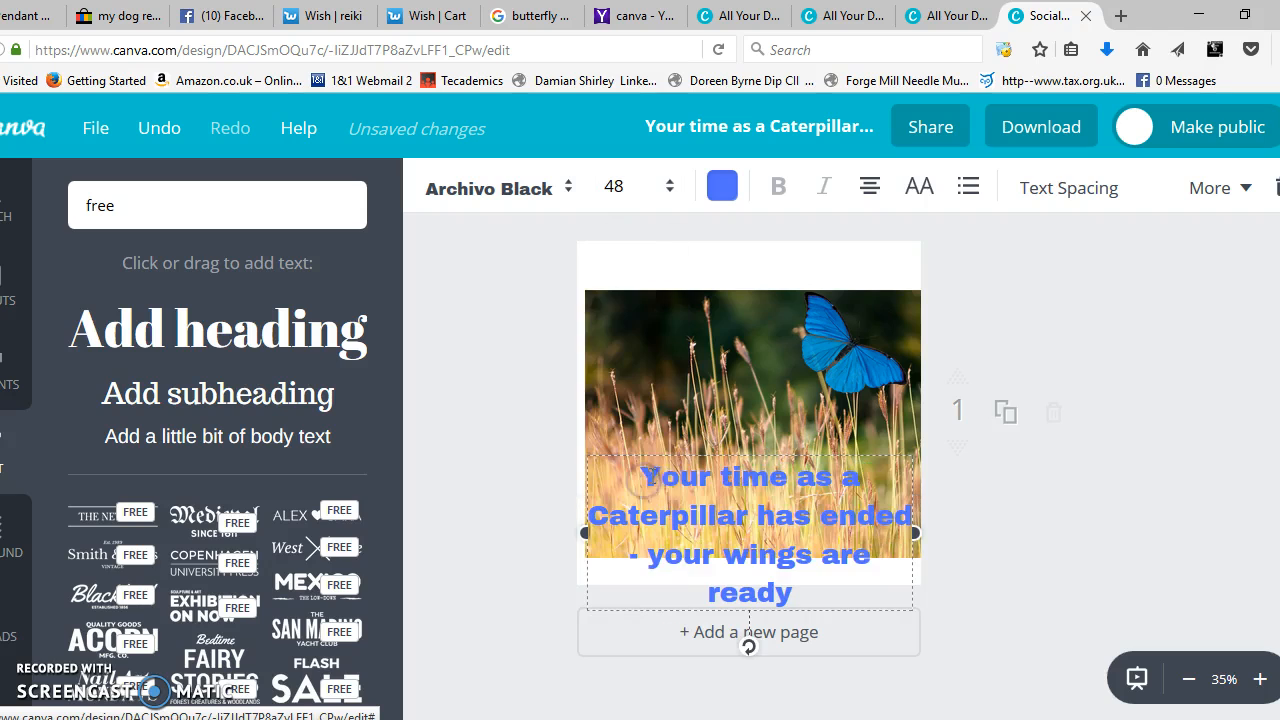
Enlarge the grass photo from its lower left corner to cover the page's full width and move the quote up inside the photo.
{"action": "left_click", "coordinate": [744, 373]}
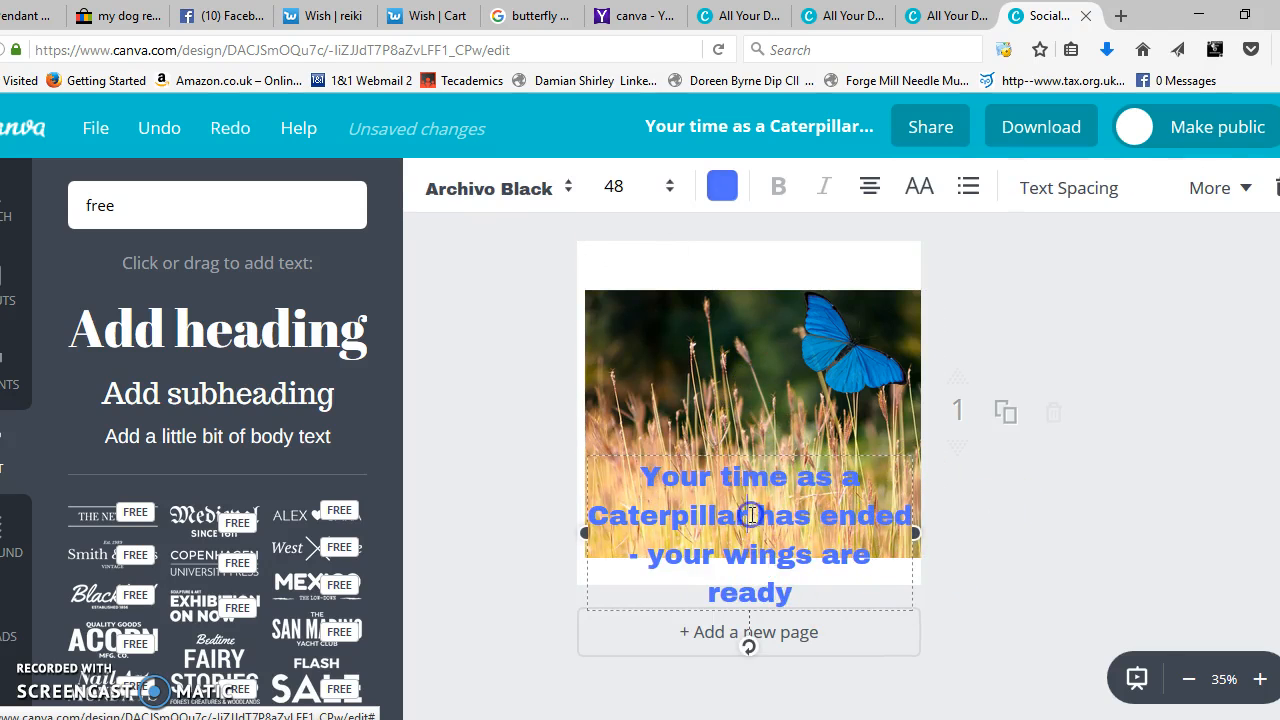
{"action": "left_click", "coordinate": [604, 372]}
{"action": "left_click_drag", "start_coordinate": [586, 553], "coordinate": [599, 601]}
{"action": "left_click", "coordinate": [761, 475]}
{"action": "left_click_drag", "start_coordinate": [761, 475], "coordinate": [748, 435]}
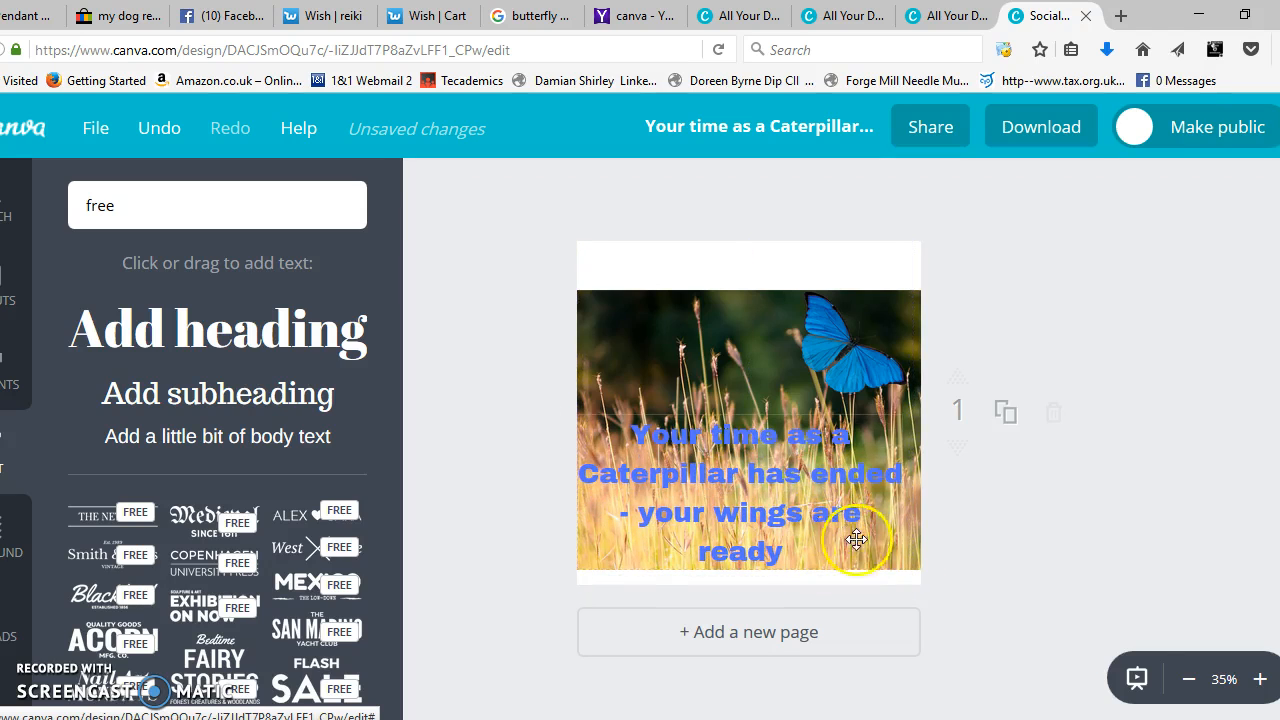
Enlarge the grass photo to 886 × 662 and shift it slightly up and left to position -25, 103.
{"action": "left_click", "coordinate": [790, 560]}
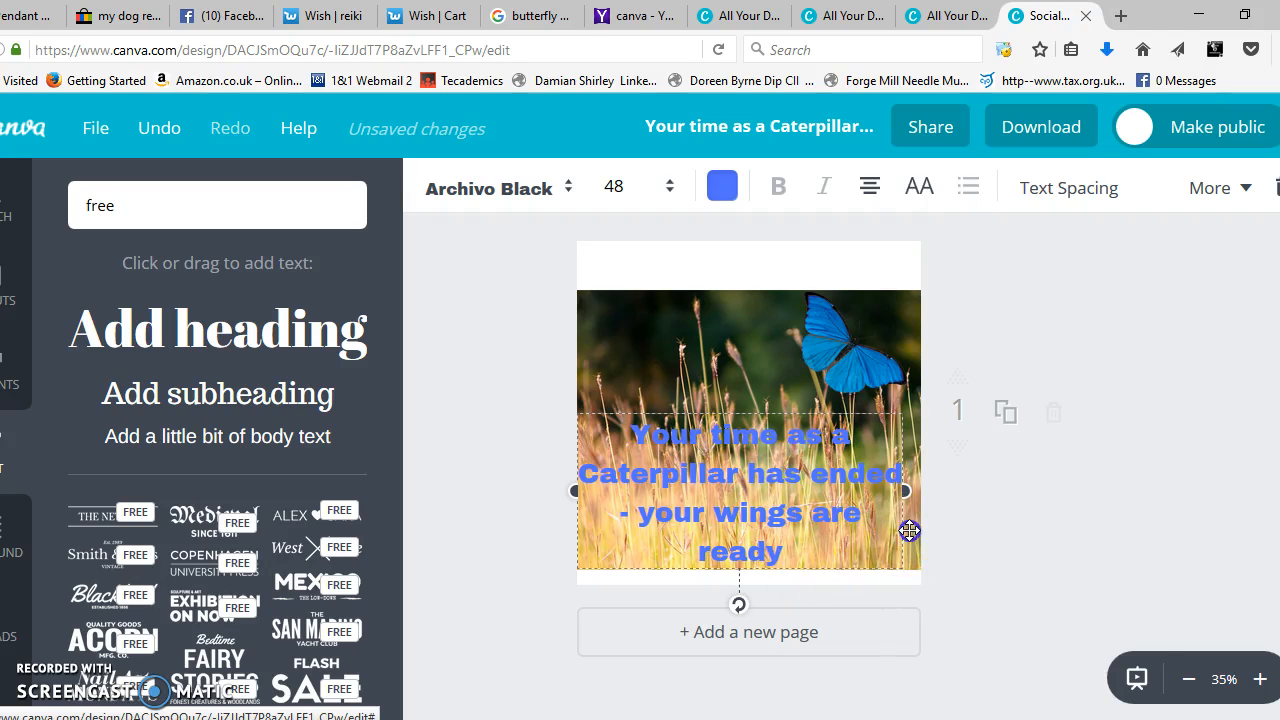
{"action": "left_click", "coordinate": [641, 405]}
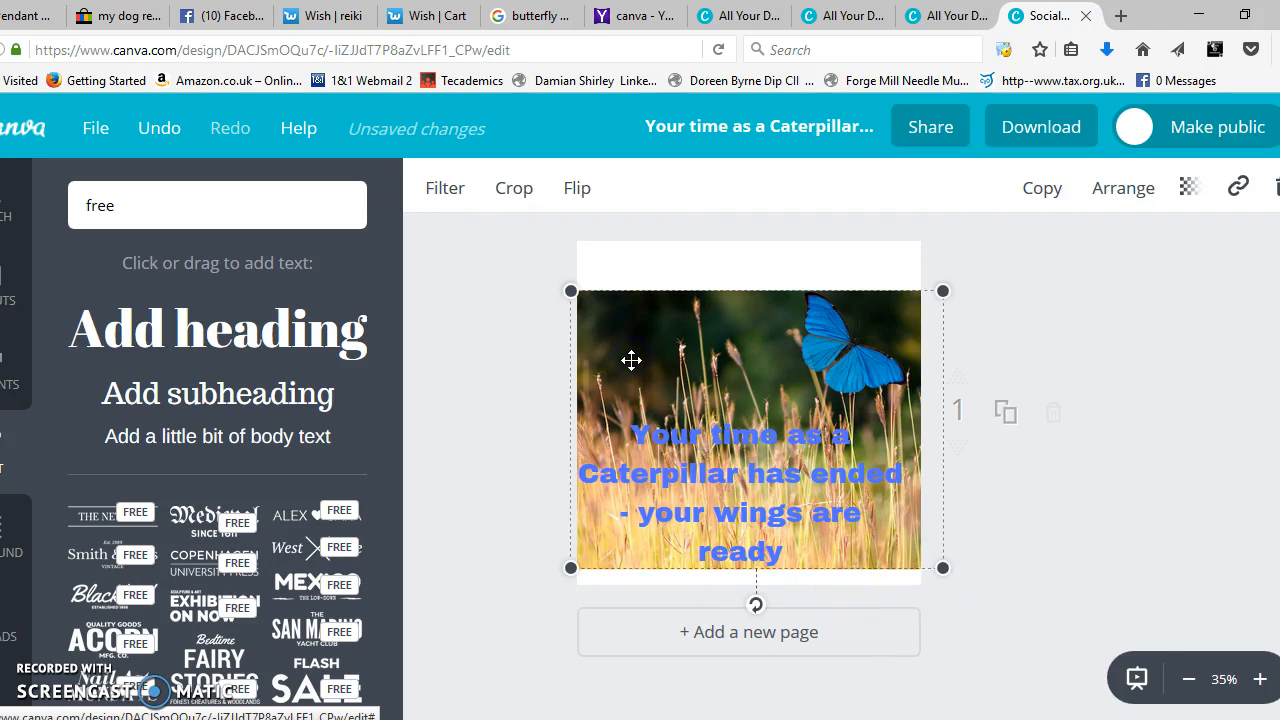
{"action": "left_click_drag", "start_coordinate": [941, 566], "coordinate": [907, 622]}
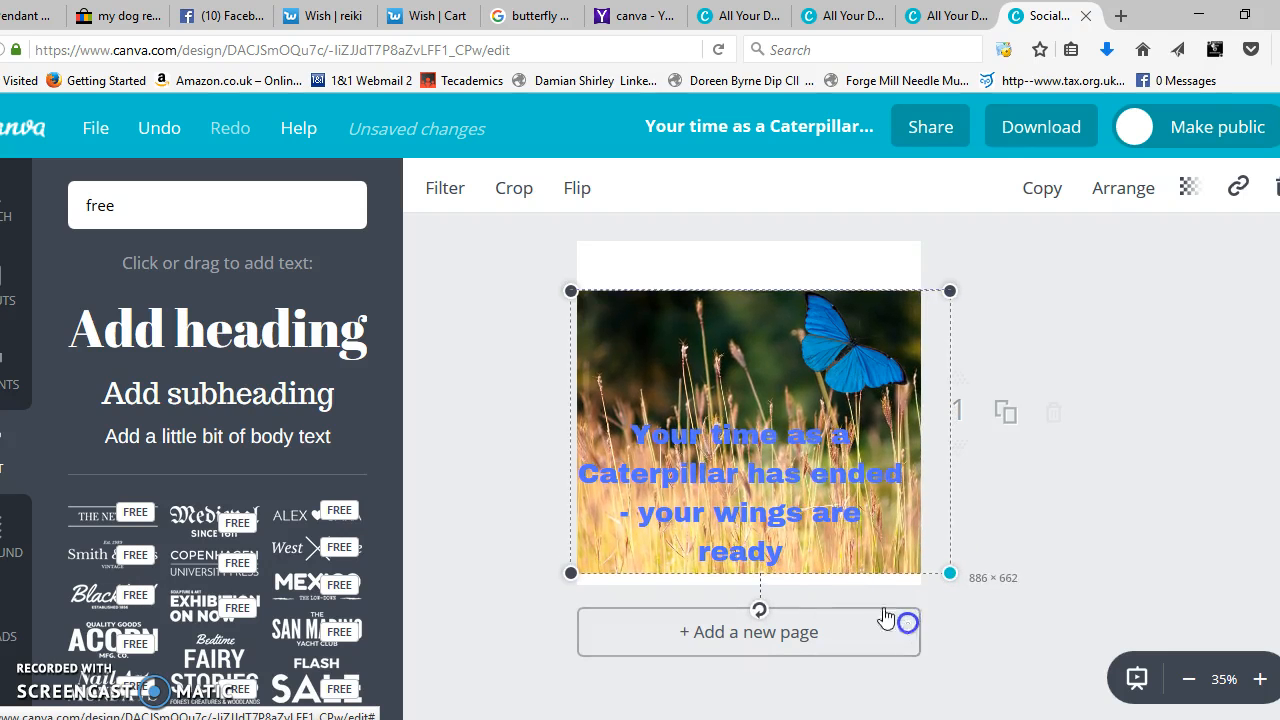
{"action": "mouse_move", "coordinate": [749, 571]}
{"action": "left_mouse_down"}
{"action": "mouse_move", "coordinate": [749, 588]}
{"action": "mouse_move", "coordinate": [749, 553]}
{"action": "mouse_move", "coordinate": [745, 570]}
{"action": "left_mouse_up"}
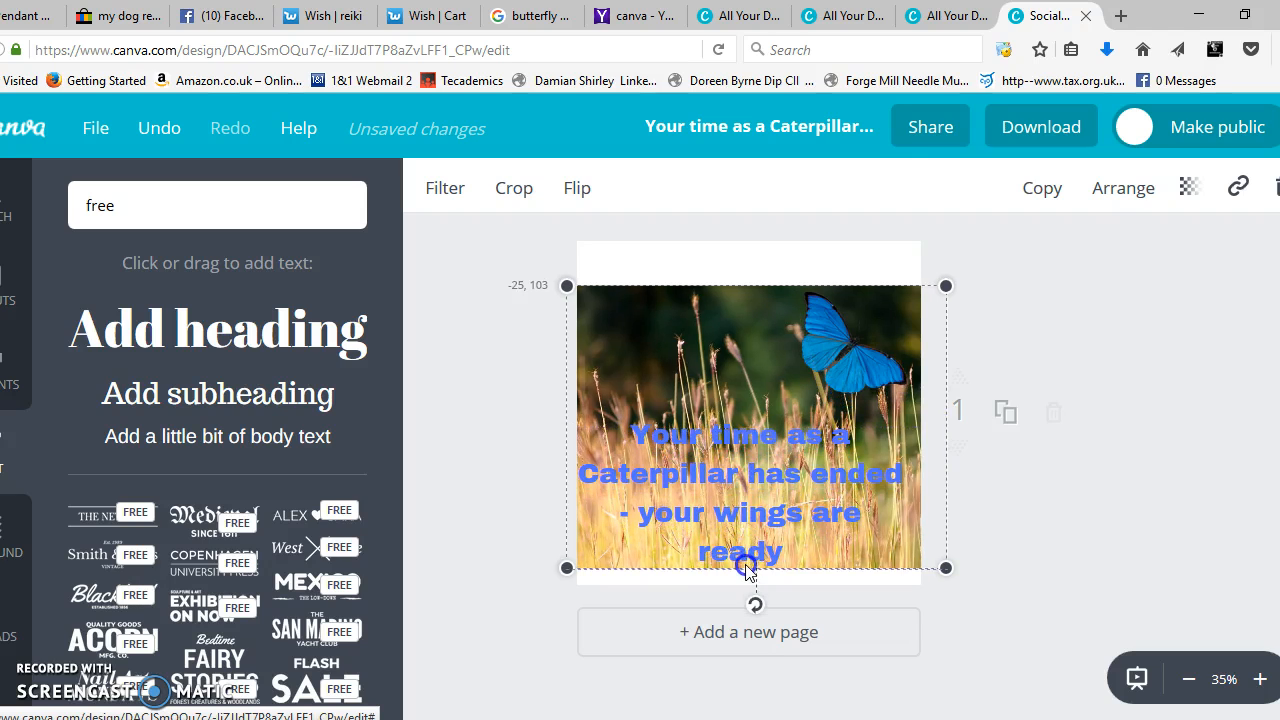
Set the quote's font size to 42 and move it down to the photo's bottom edge, centred on the page.
{"action": "left_click", "coordinate": [736, 493]}
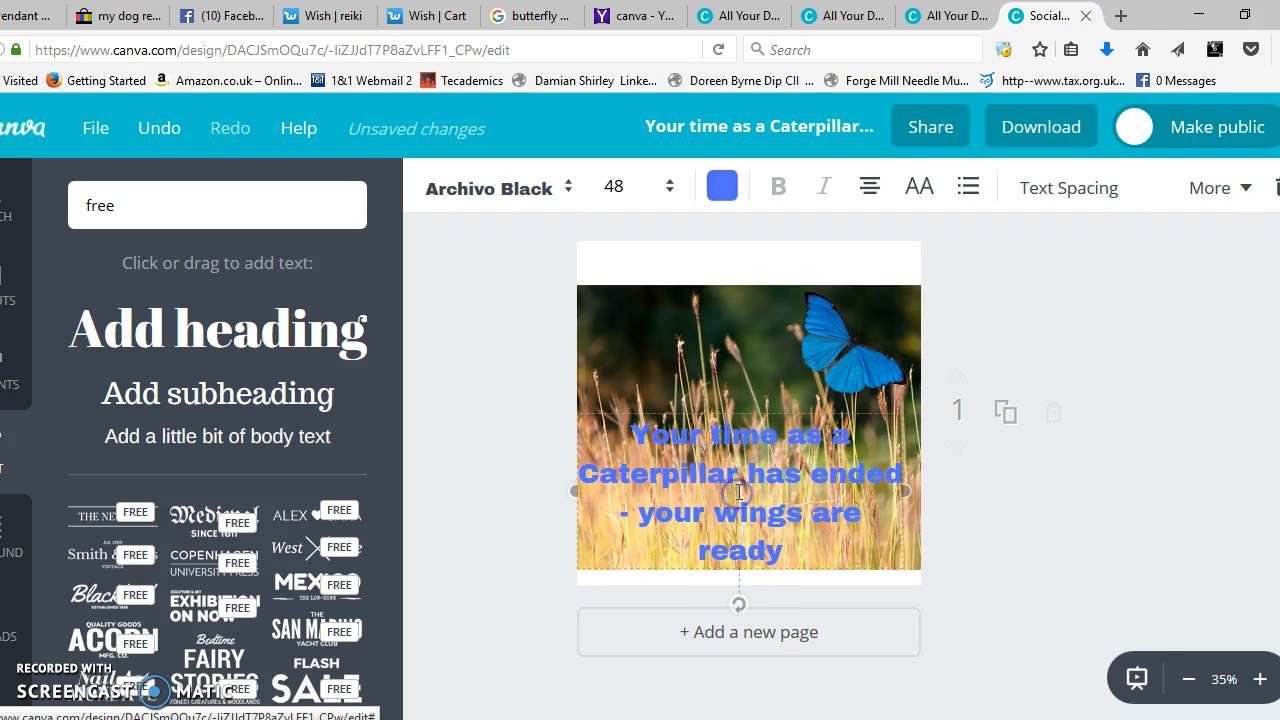
{"action": "left_click", "coordinate": [642, 188]}
{"action": "left_click", "coordinate": [620, 403]}
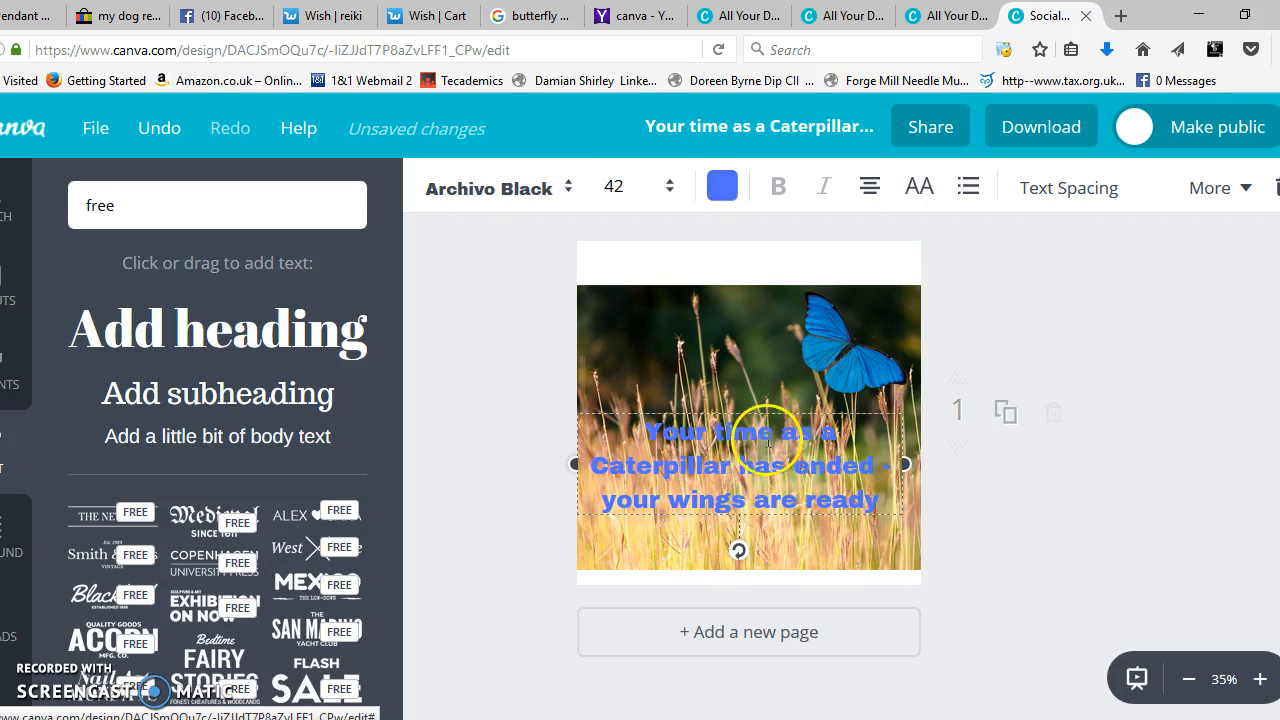
{"action": "left_click_drag", "start_coordinate": [765, 410], "coordinate": [771, 466]}
{"action": "left_click", "coordinate": [1006, 491]}
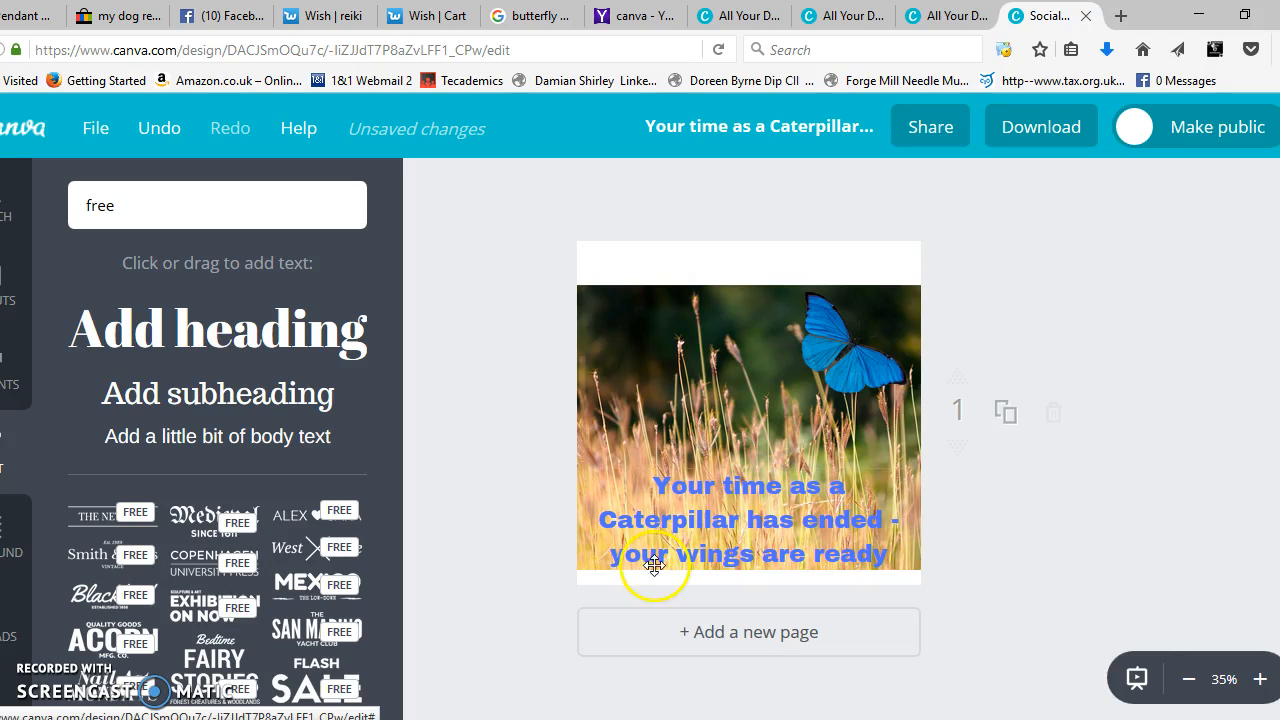
Capitalize the word "your" at the start of the quote's third line so it reads "Your wings are ready".
{"action": "double_click", "coordinate": [620, 557]}
{"action": "left_click", "coordinate": [627, 560]}
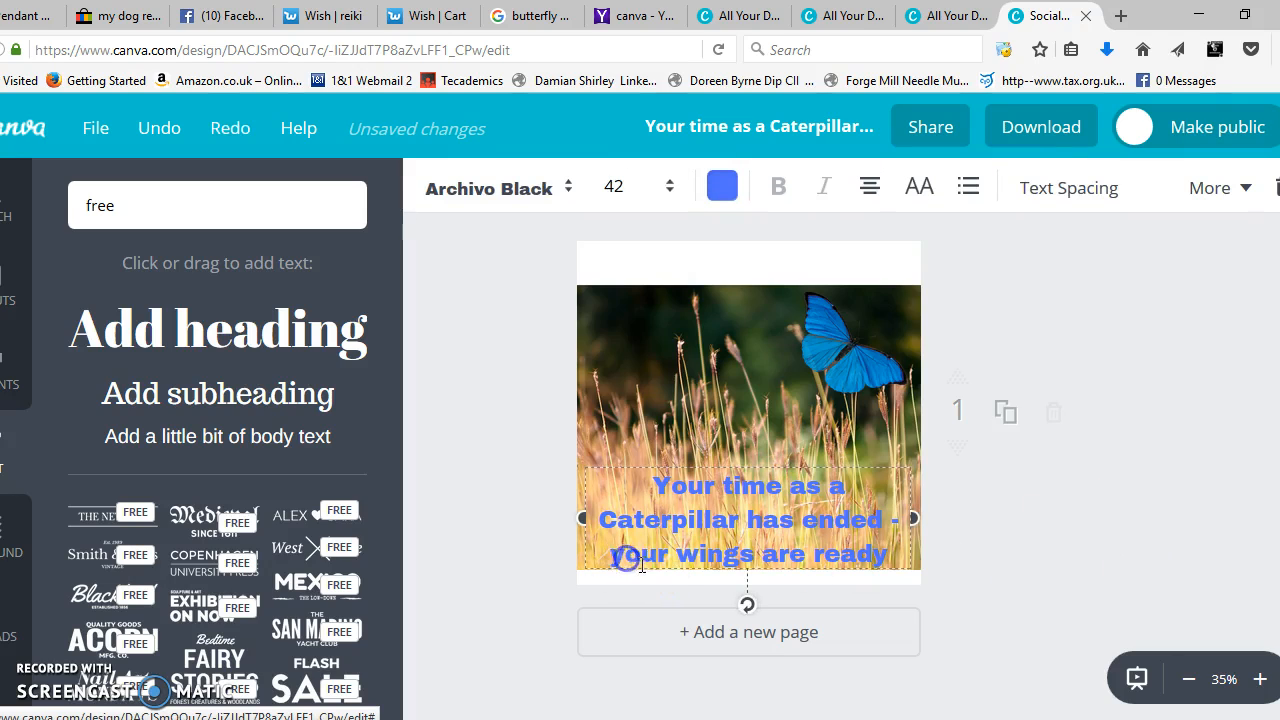
{"action": "left_click", "coordinate": [621, 546]}
{"action": "double_click", "coordinate": [882, 520]}
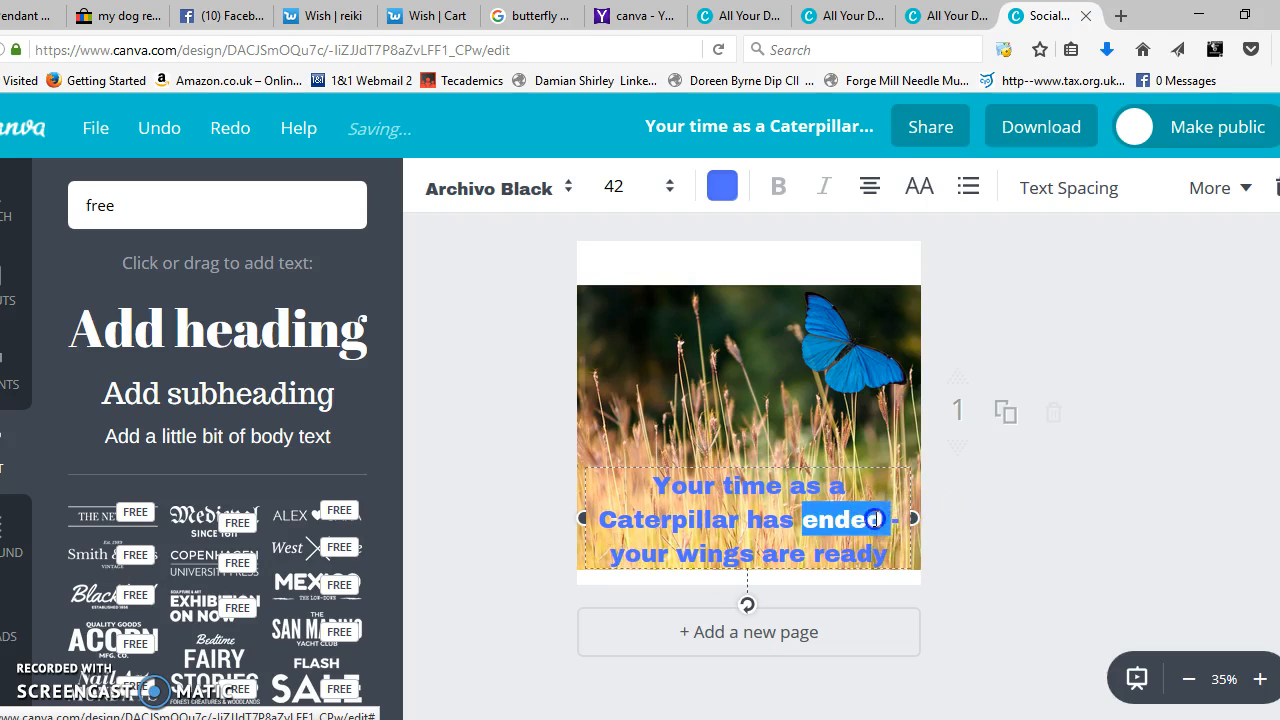
{"action": "left_click", "coordinate": [878, 519]}
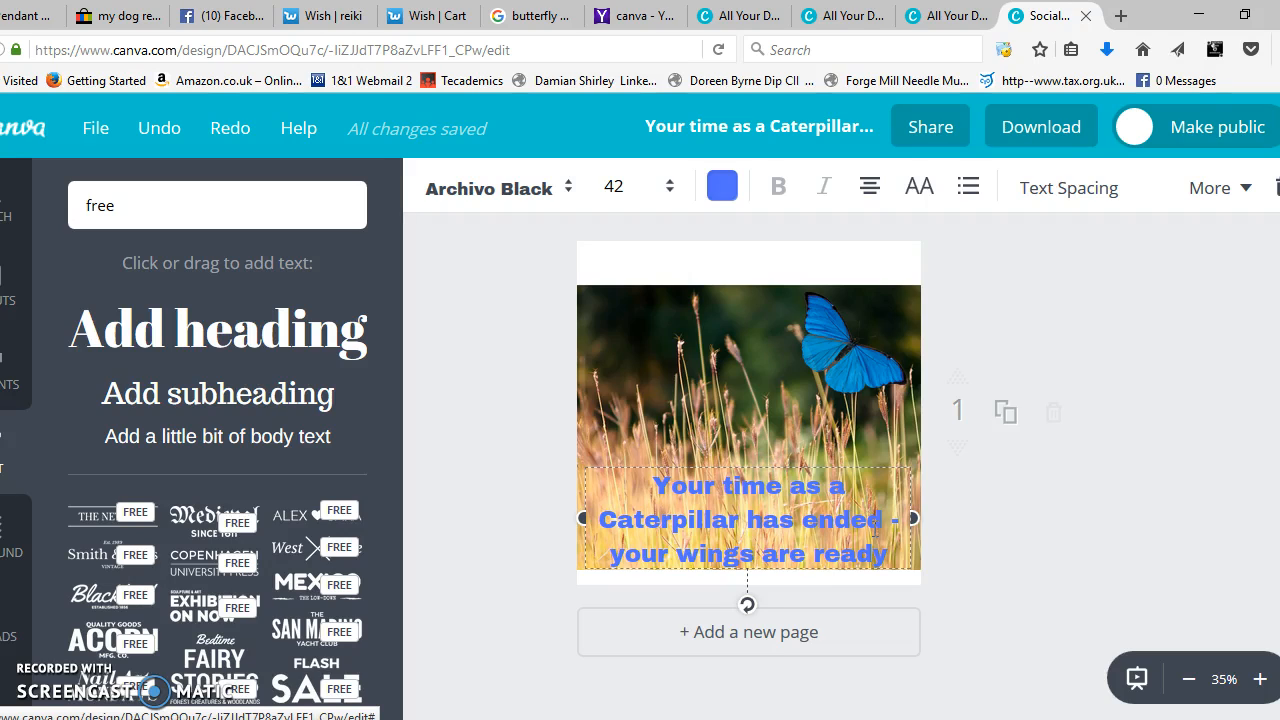
{"action": "key", "text": "Delete"}
{"action": "key", "text": "Delete"}
{"action": "type", "text": "Yo"}
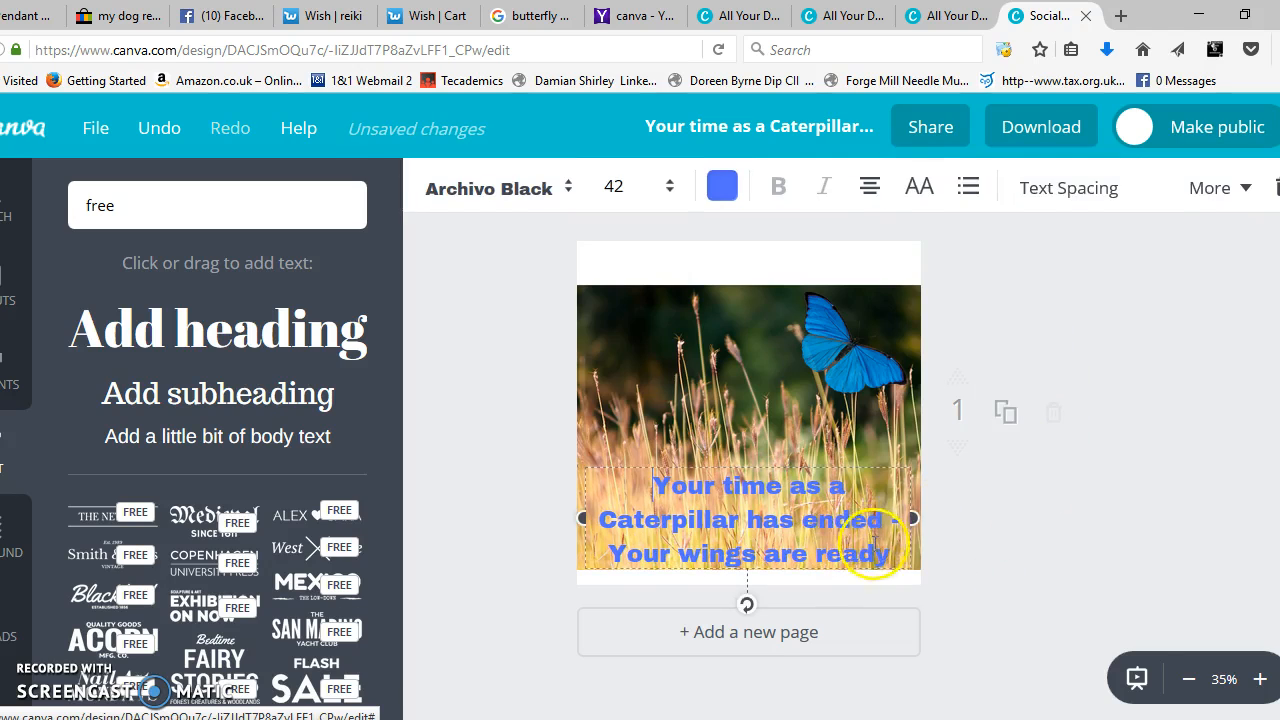
Recolour the whole quote with the red from the default palette.
{"action": "left_click_drag", "start_coordinate": [886, 554], "coordinate": [636, 490]}
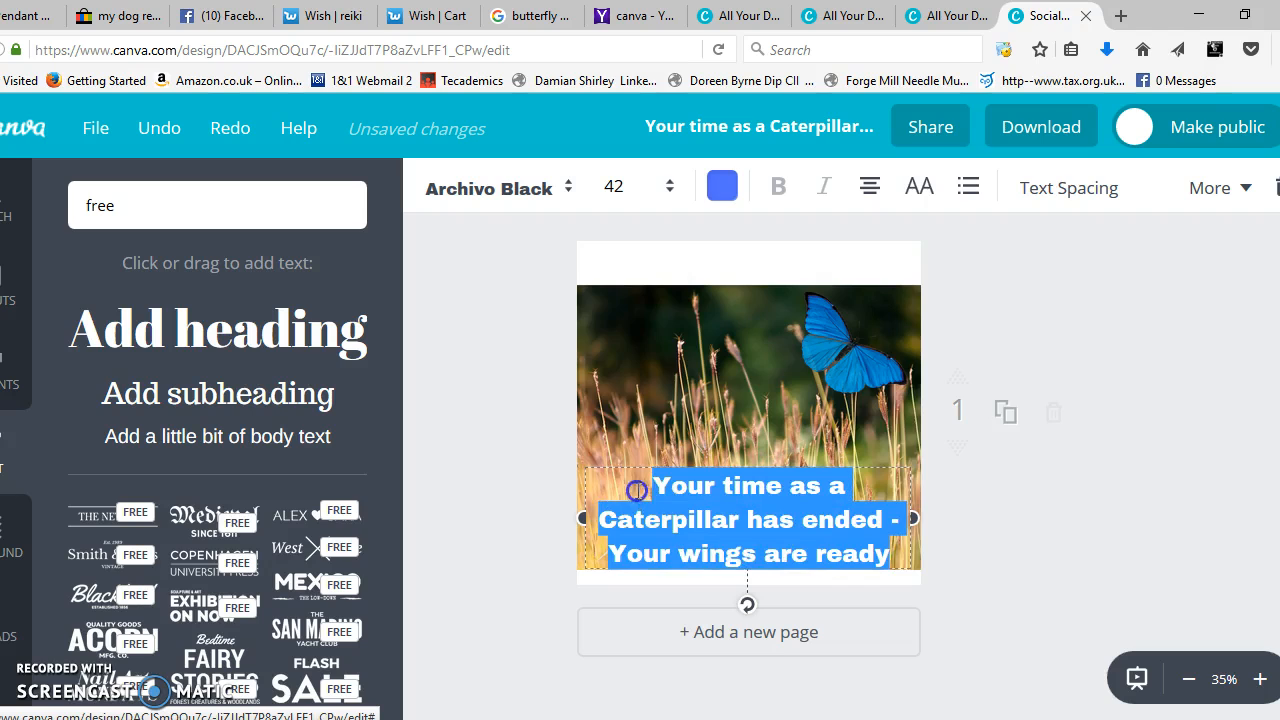
{"action": "left_click", "coordinate": [735, 186]}
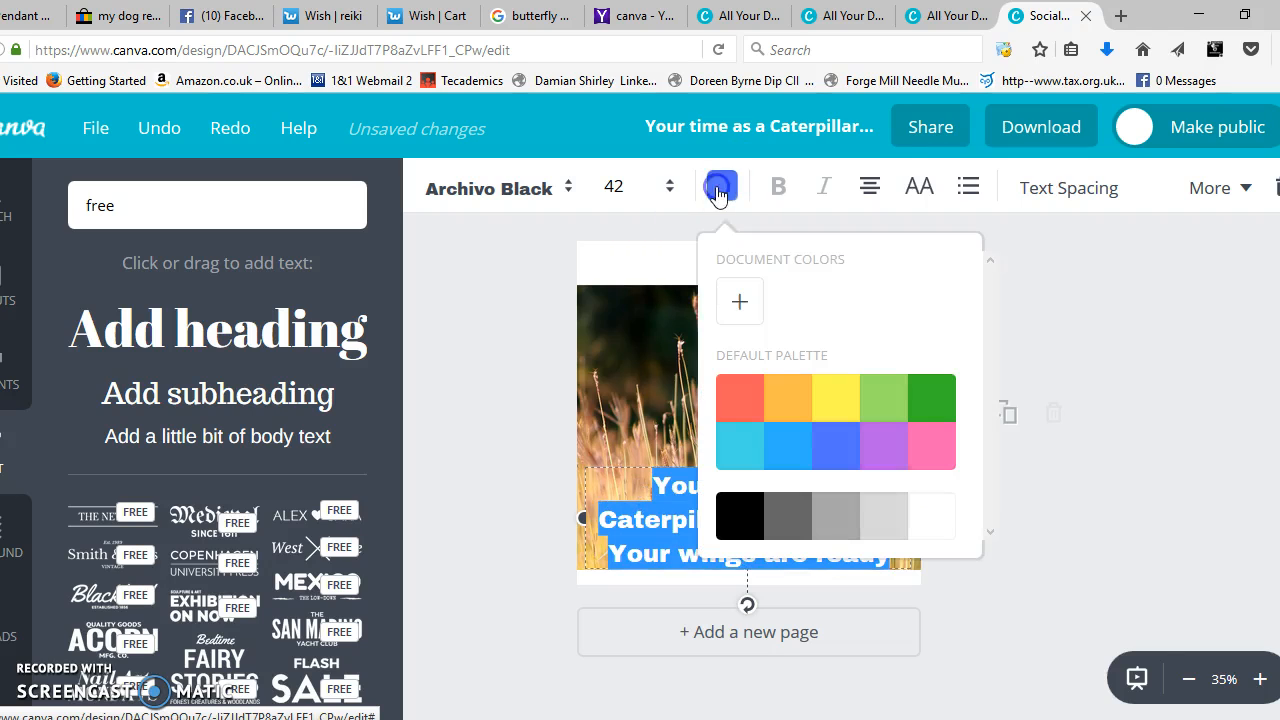
{"action": "left_click", "coordinate": [730, 407]}
{"action": "left_click", "coordinate": [1043, 489]}
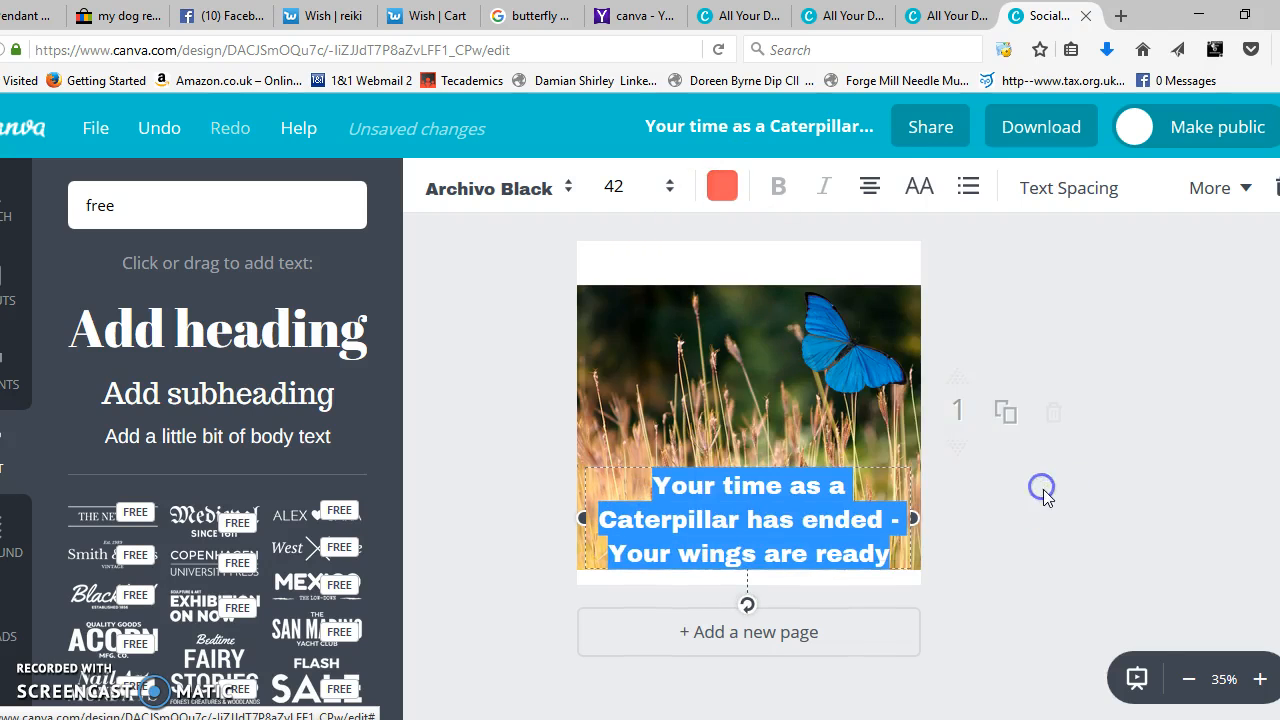
Recolour the whole quote with the bright mid-blue from the default palette.
{"action": "left_click", "coordinate": [969, 606]}
{"action": "left_click", "coordinate": [840, 537]}
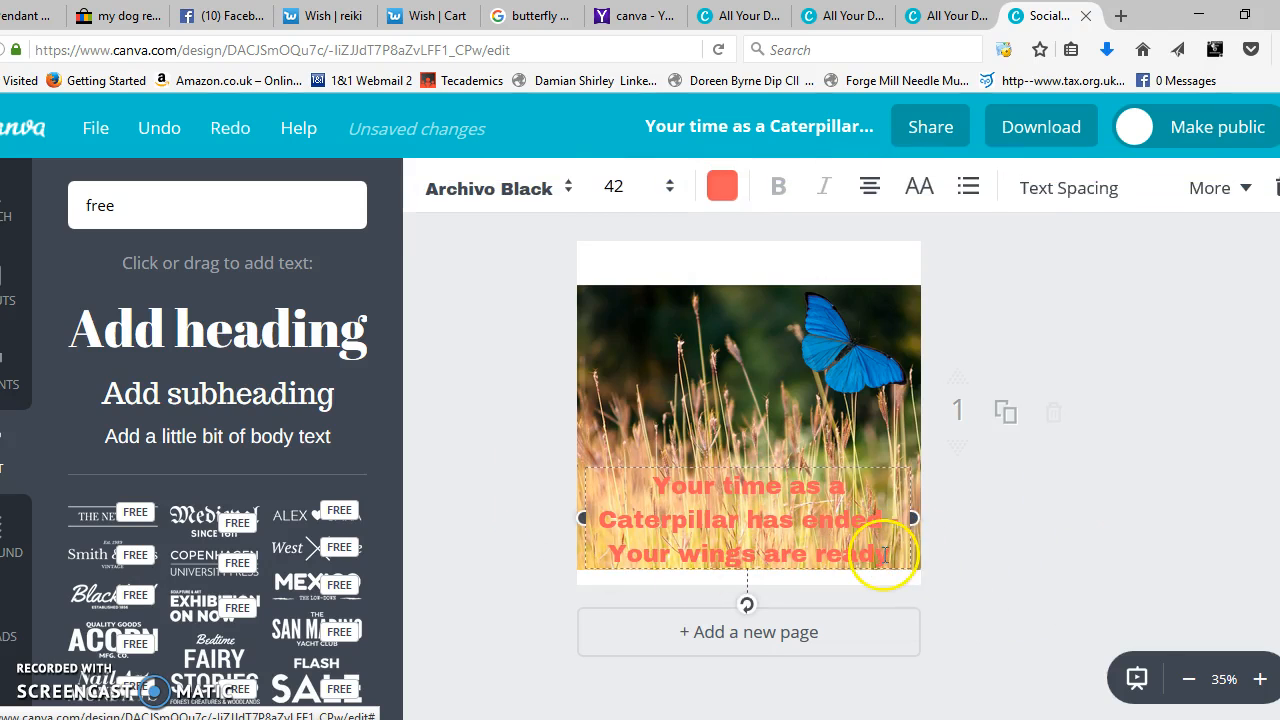
{"action": "left_click", "coordinate": [723, 186]}
{"action": "left_click", "coordinate": [775, 447]}
{"action": "left_click", "coordinate": [1066, 577]}
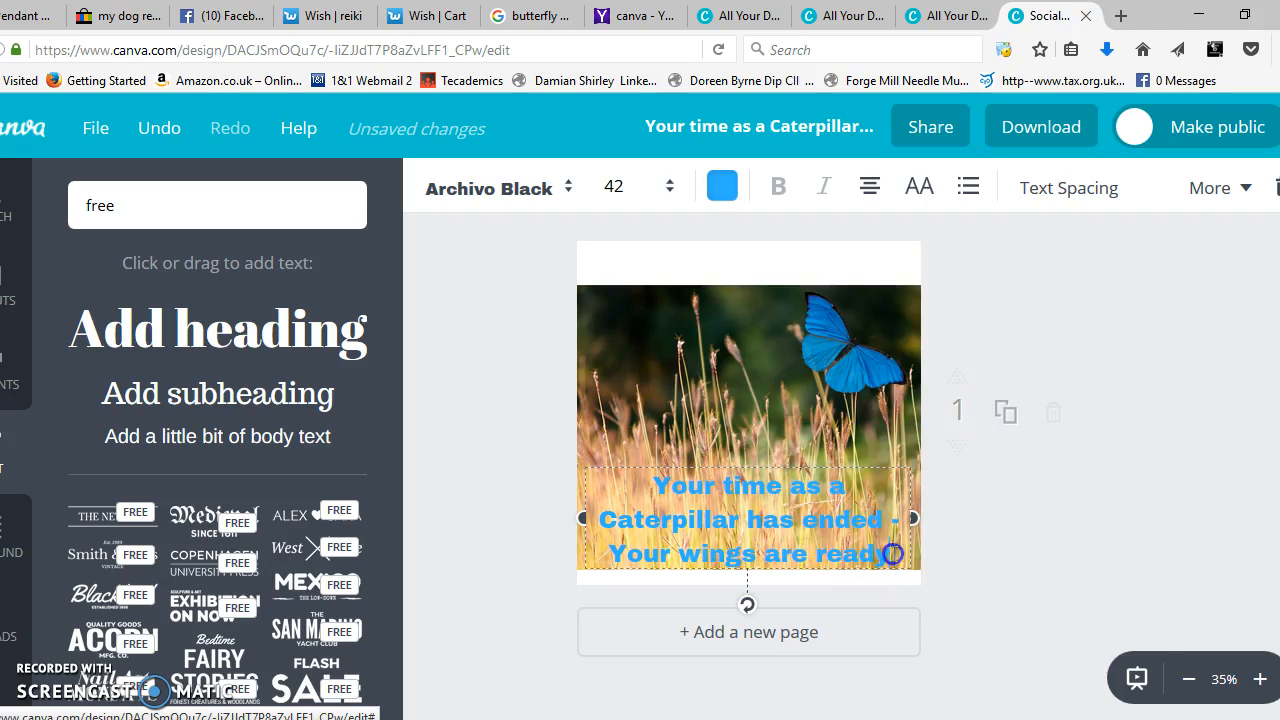
Recolour the whole quote with the darker violet-blue from the default palette.
{"action": "left_click", "coordinate": [720, 188]}
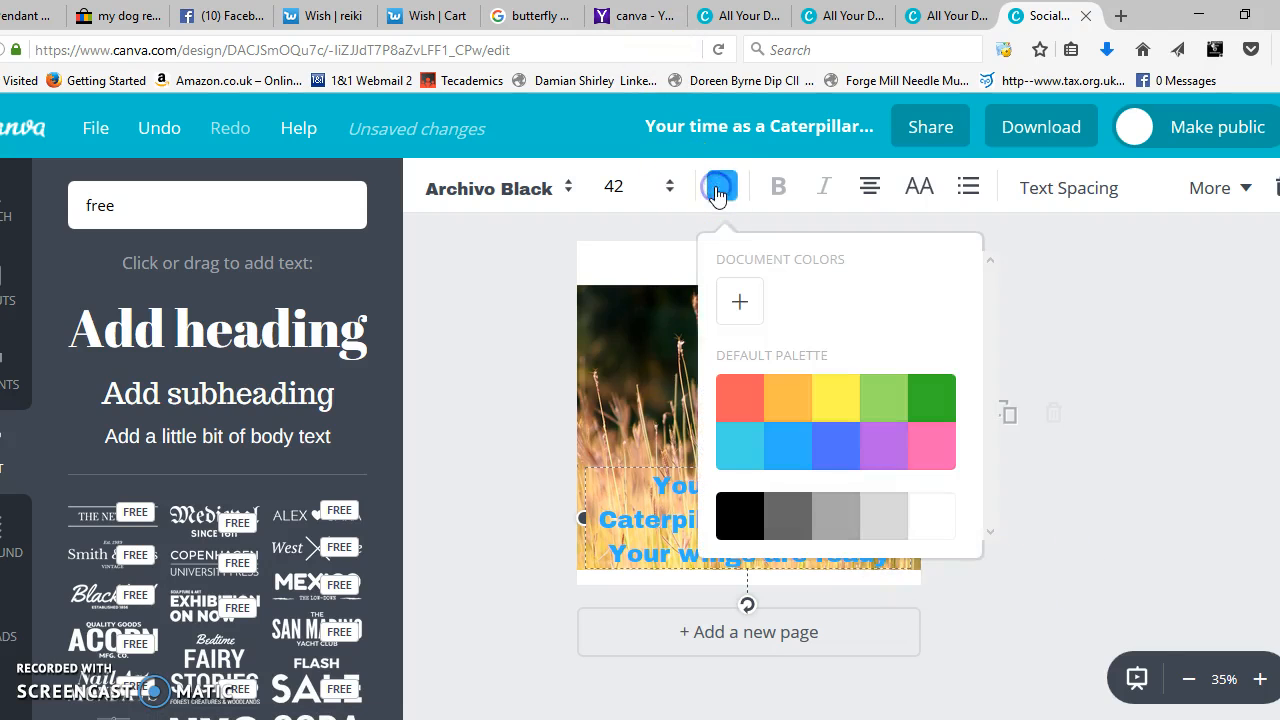
{"action": "left_click", "coordinate": [820, 447]}
{"action": "left_click", "coordinate": [1038, 563]}
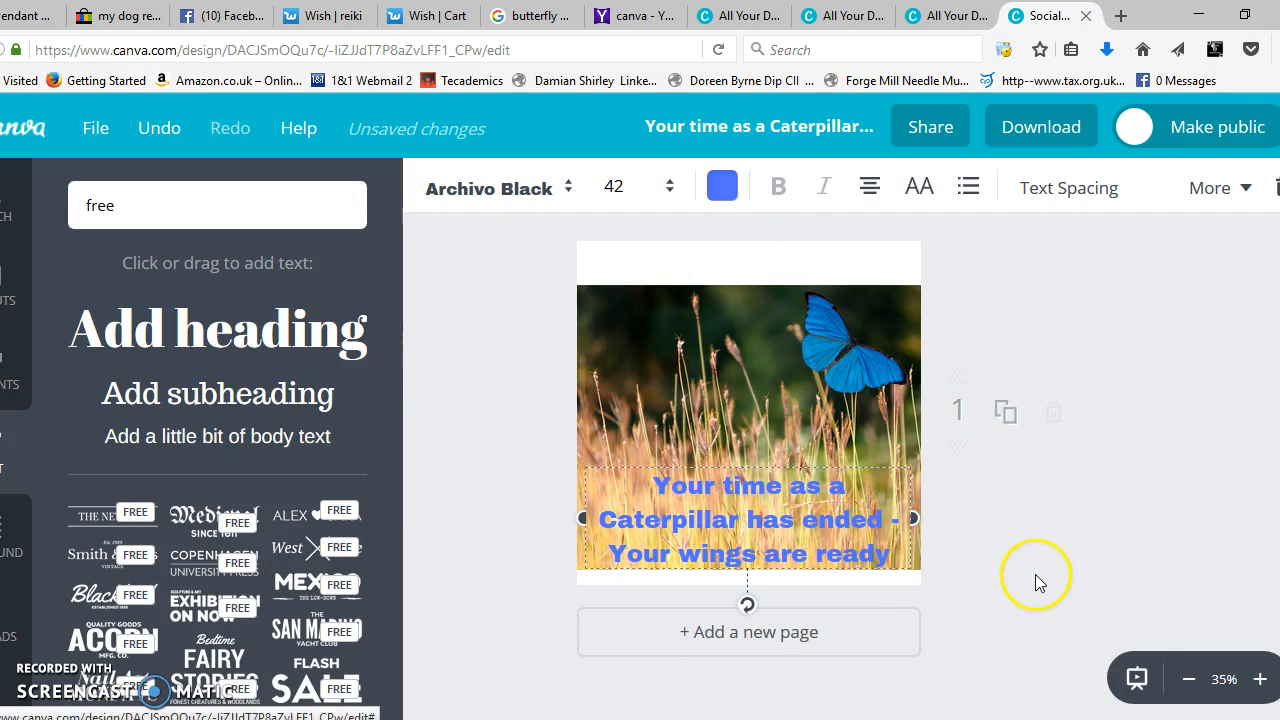
Try the free "Bedtime Fairy Stories" text layout over the quote and delete it again.
{"action": "scroll", "coordinate": [189, 544], "scroll_direction": "down", "scroll_amount": 2}
{"action": "left_click", "coordinate": [205, 514]}
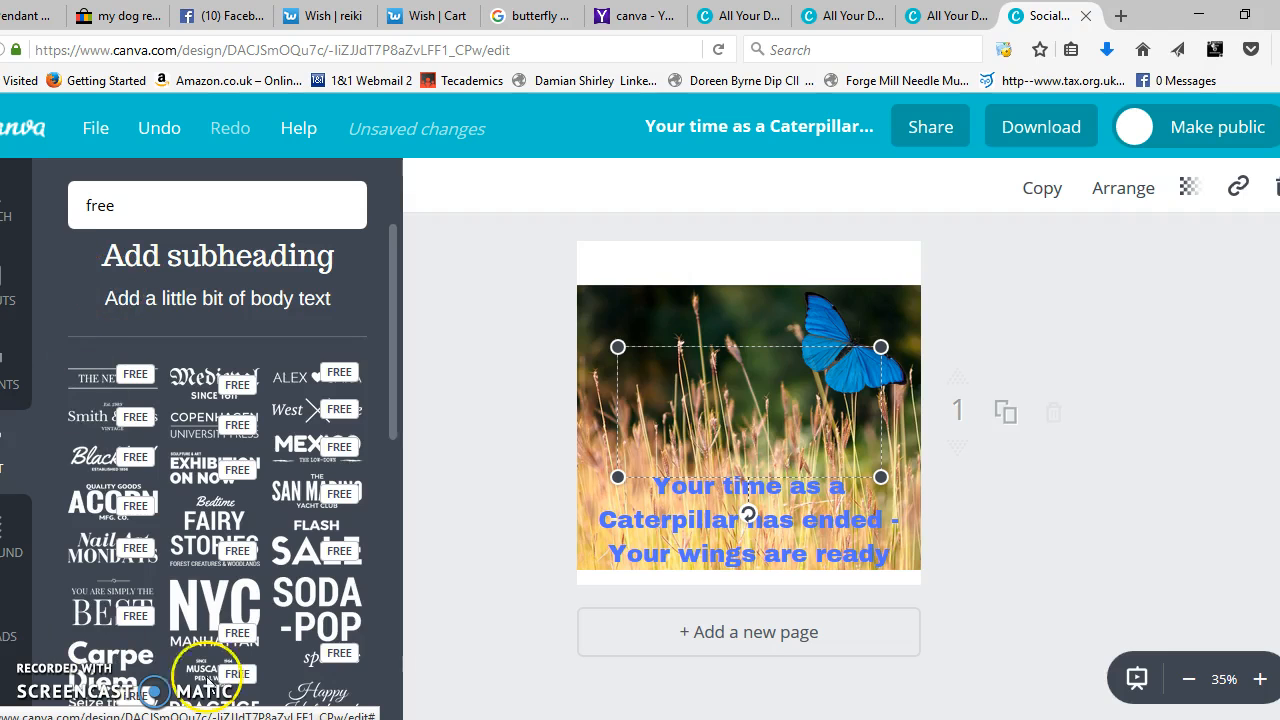
{"action": "left_click_drag", "start_coordinate": [786, 380], "coordinate": [774, 452]}
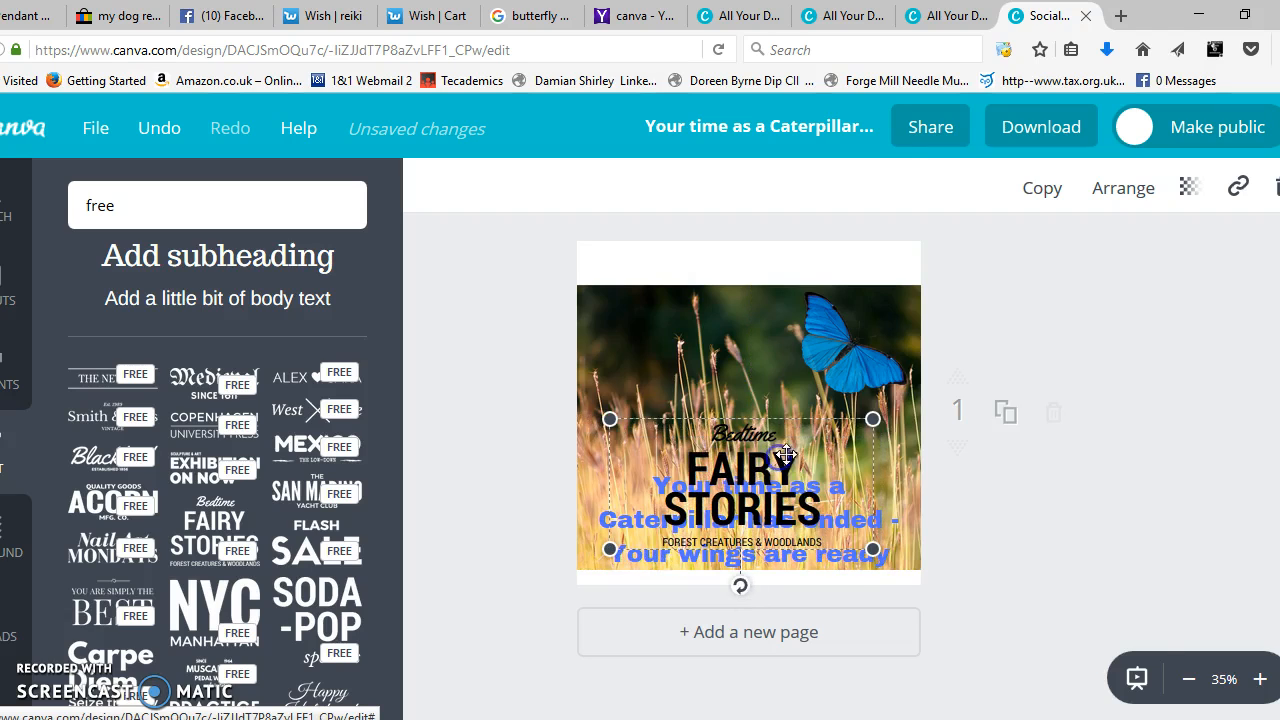
{"action": "key", "text": "Delete"}
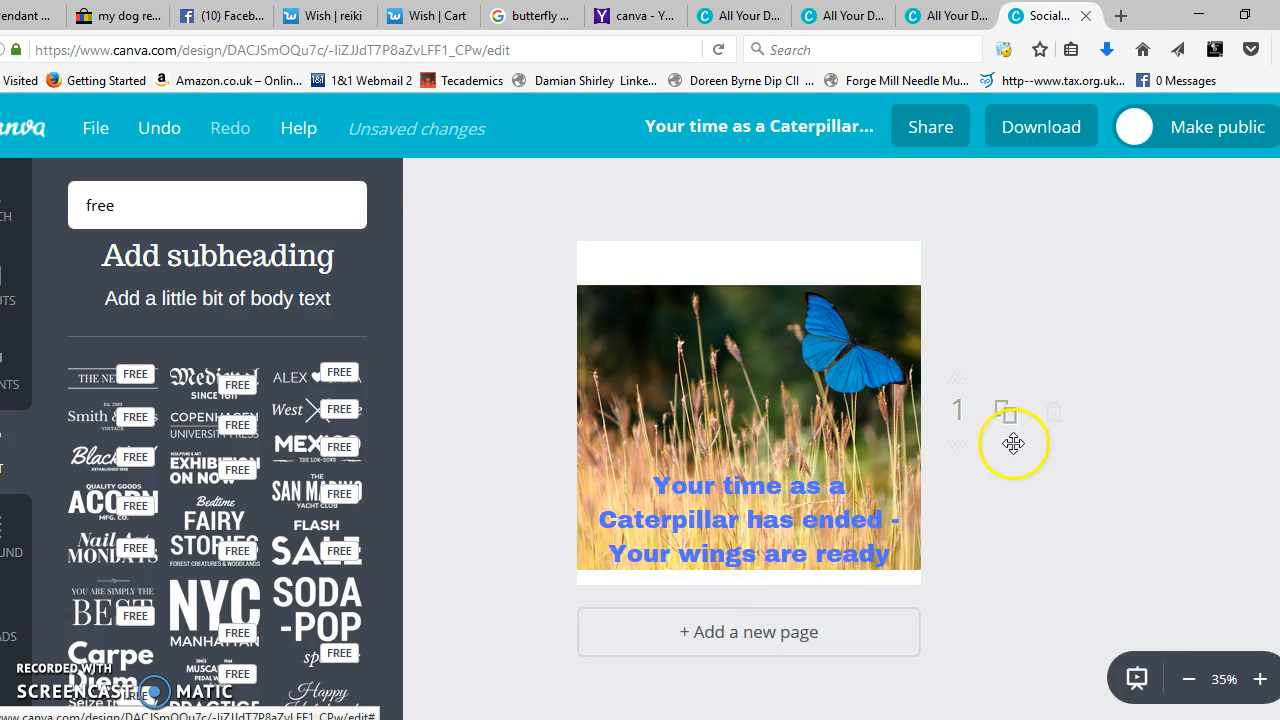
Look through the free text layouts, from the plain lettering and badges down to the coloured designs.
{"action": "scroll", "coordinate": [720, 515], "scroll_direction": "down", "scroll_amount": 1}
{"action": "scroll", "coordinate": [250, 500], "scroll_direction": "down", "scroll_amount": 5}
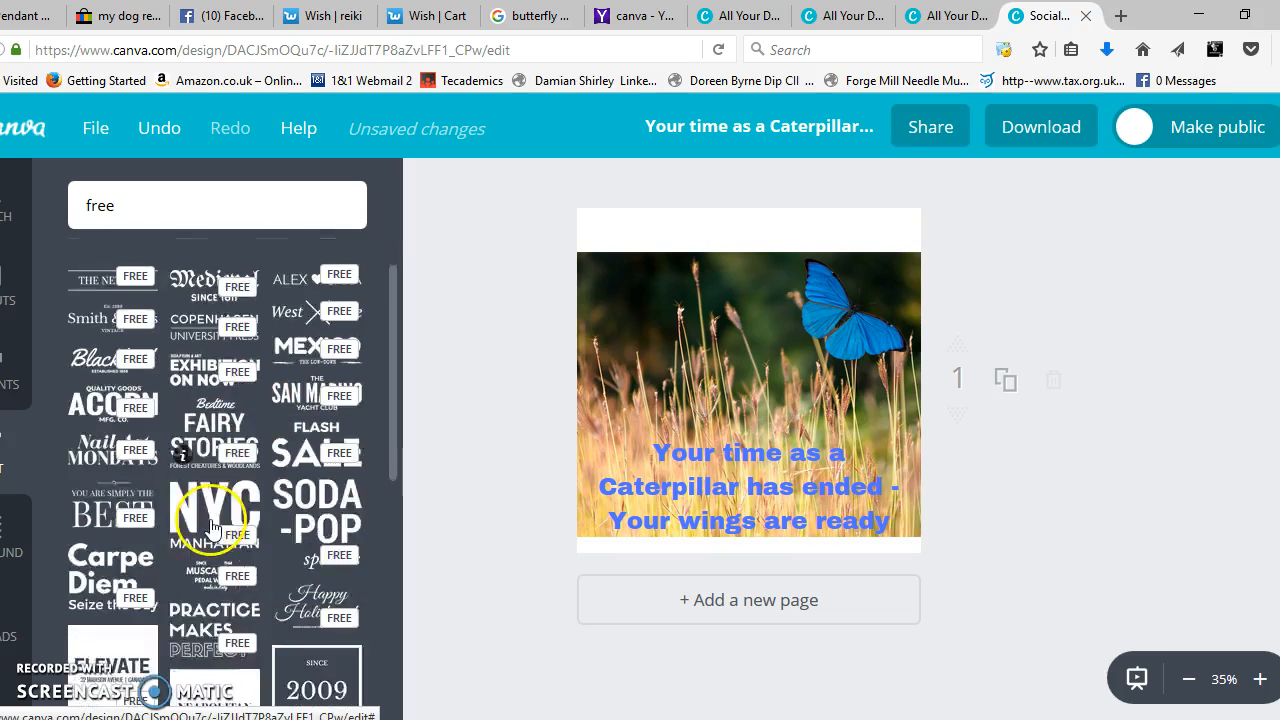
{"action": "scroll", "coordinate": [209, 524], "scroll_direction": "down", "scroll_amount": 5}
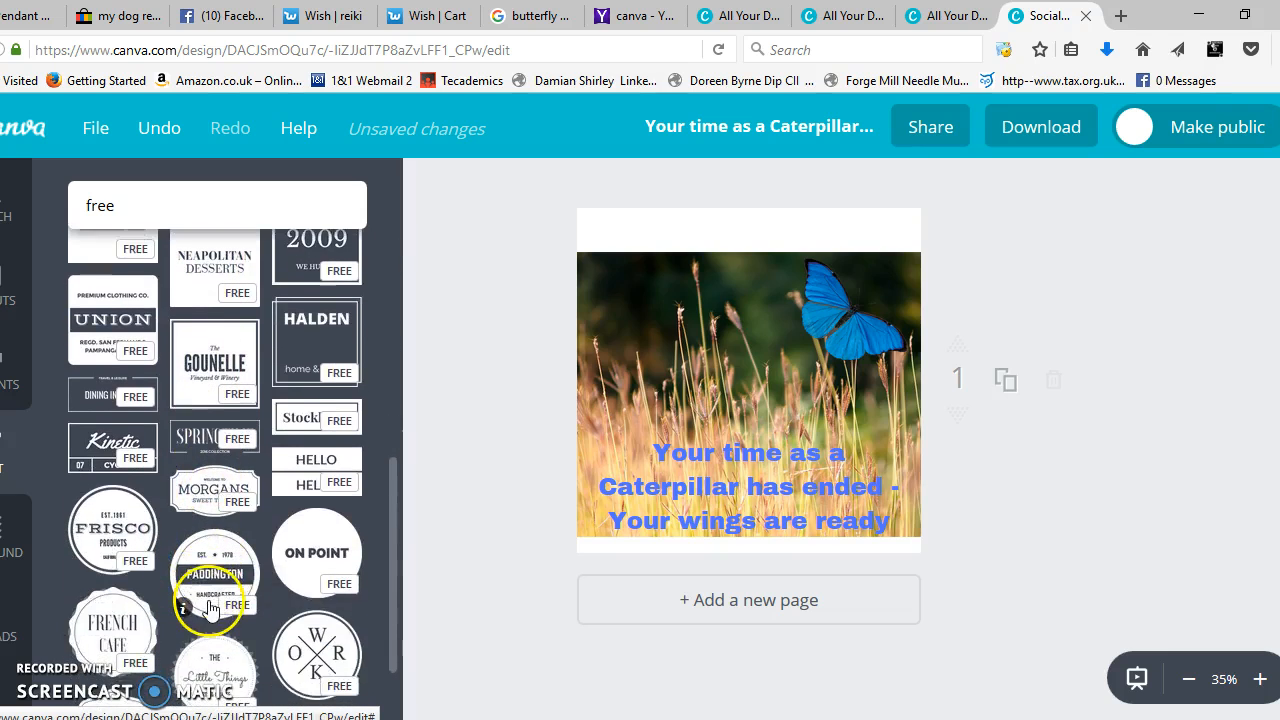
{"action": "scroll", "coordinate": [209, 605], "scroll_direction": "down", "scroll_amount": 5}
{"action": "scroll", "coordinate": [196, 585], "scroll_direction": "down", "scroll_amount": 3}
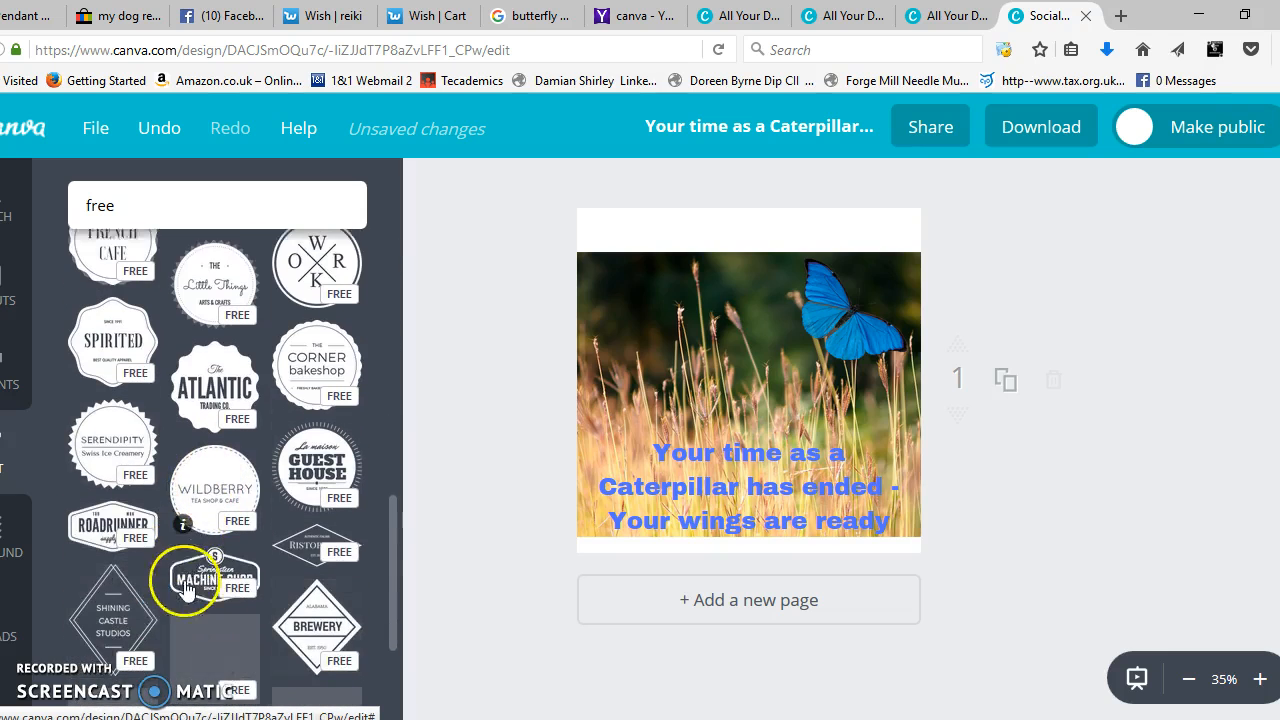
{"action": "scroll", "coordinate": [243, 534], "scroll_direction": "down", "scroll_amount": 4}
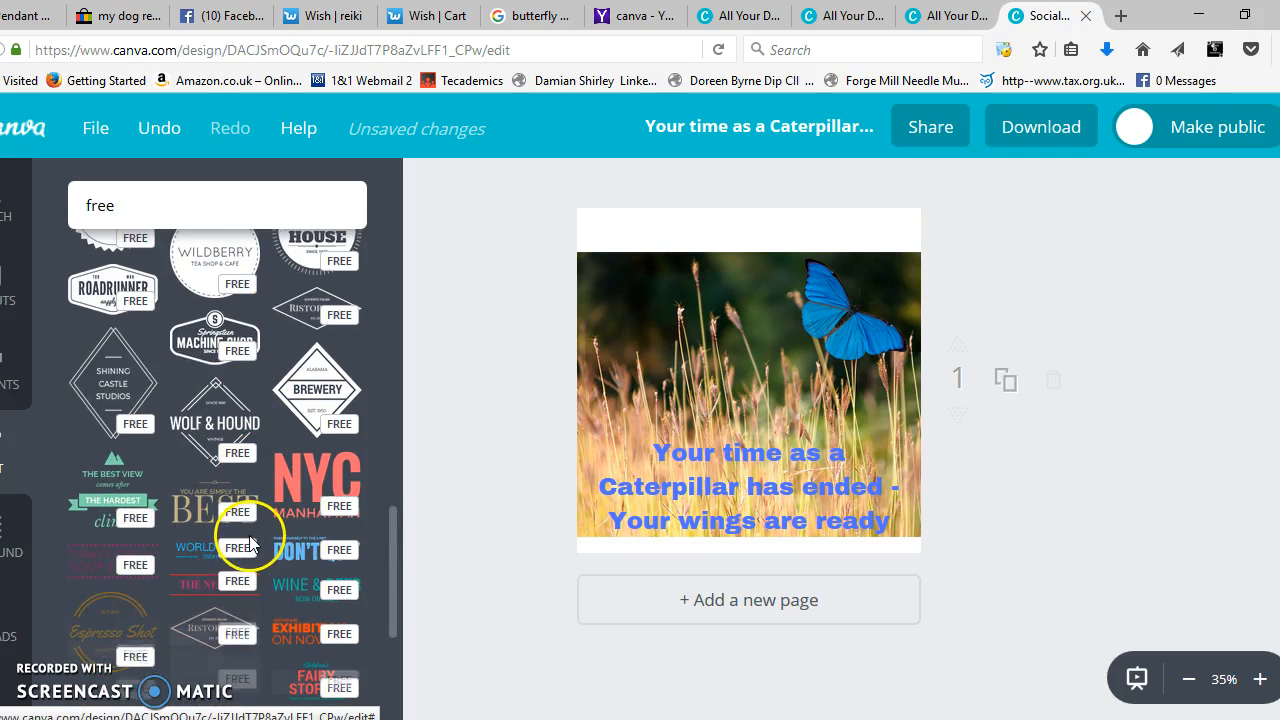
{"action": "scroll", "coordinate": [372, 492], "scroll_direction": "down", "scroll_amount": 2}
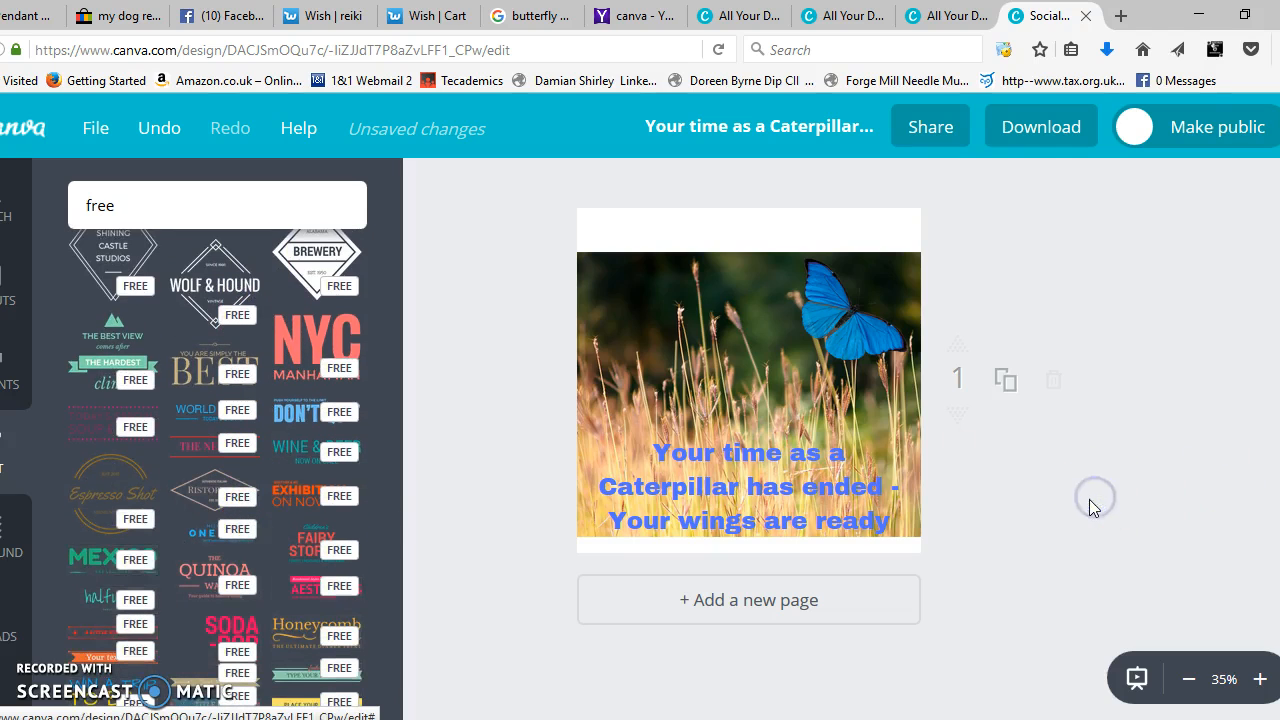
Download the finished design as an image file and save it to the computer.
{"action": "left_click", "coordinate": [1016, 125]}
{"action": "left_click", "coordinate": [1014, 400]}
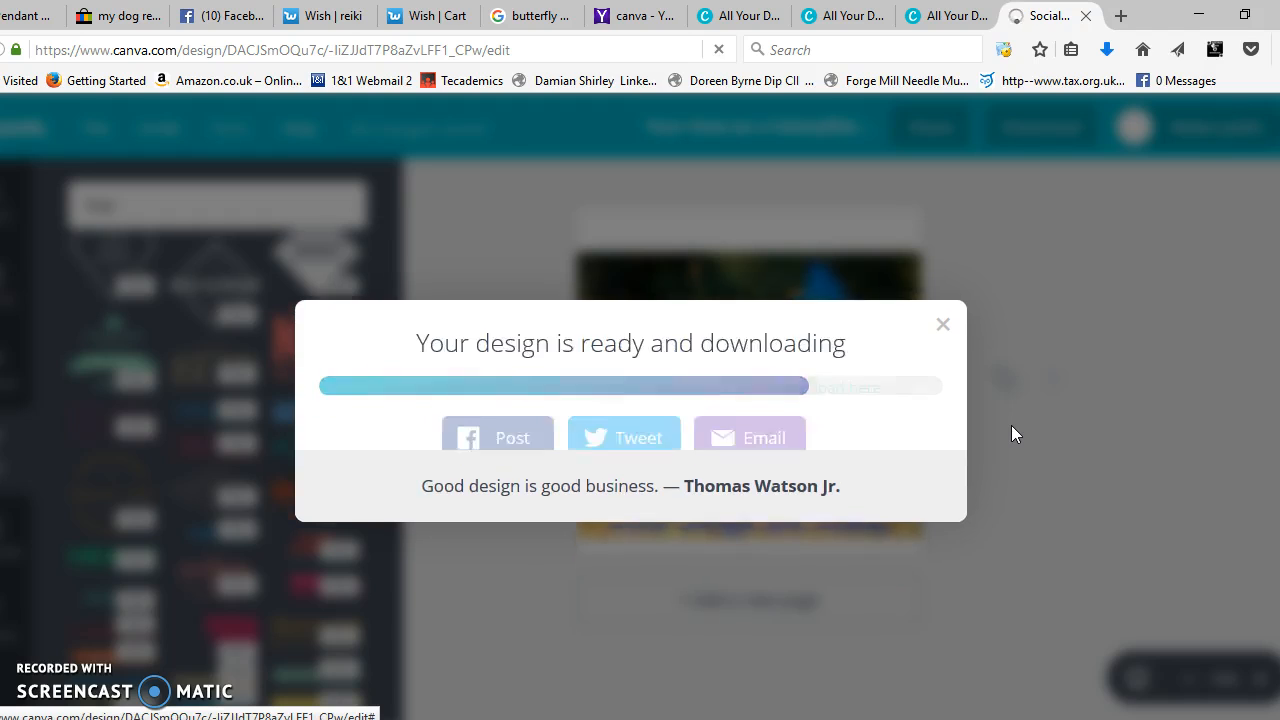
{"action": "left_click", "coordinate": [698, 484]}
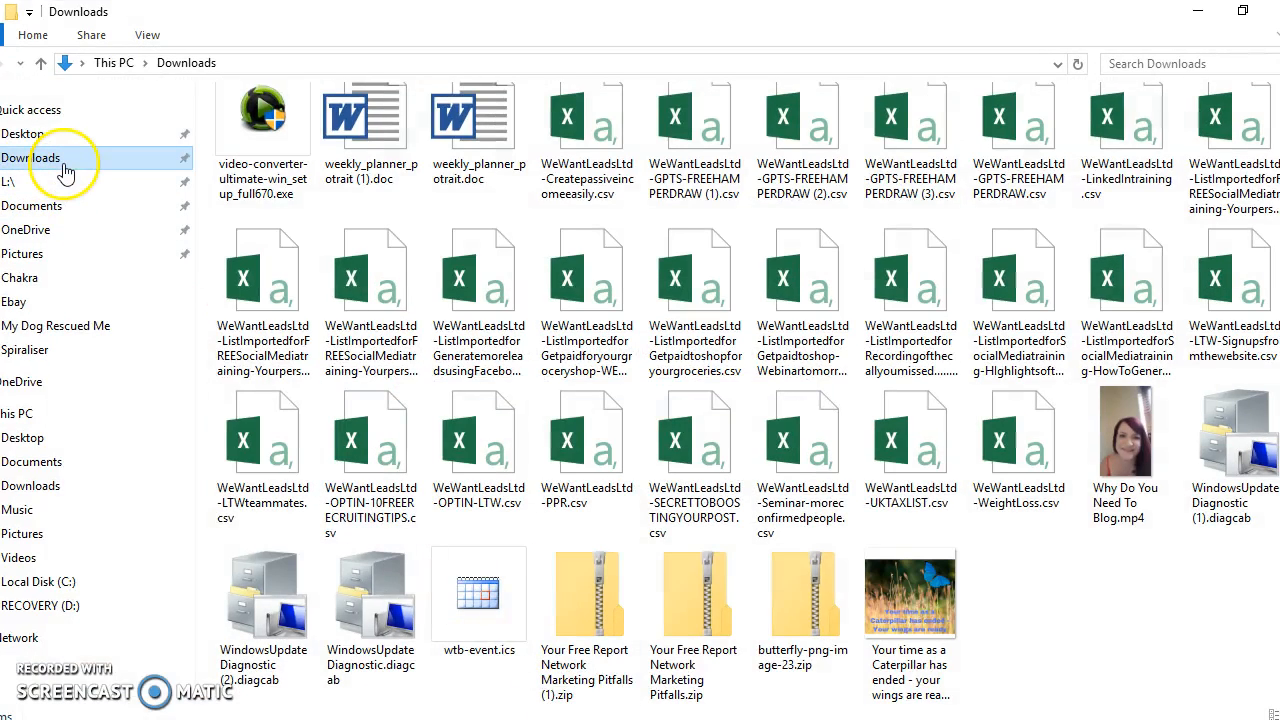
Look for the saved design in the Downloads folder in File Explorer, including a search for "butterfly".
{"action": "left_click", "coordinate": [63, 172]}
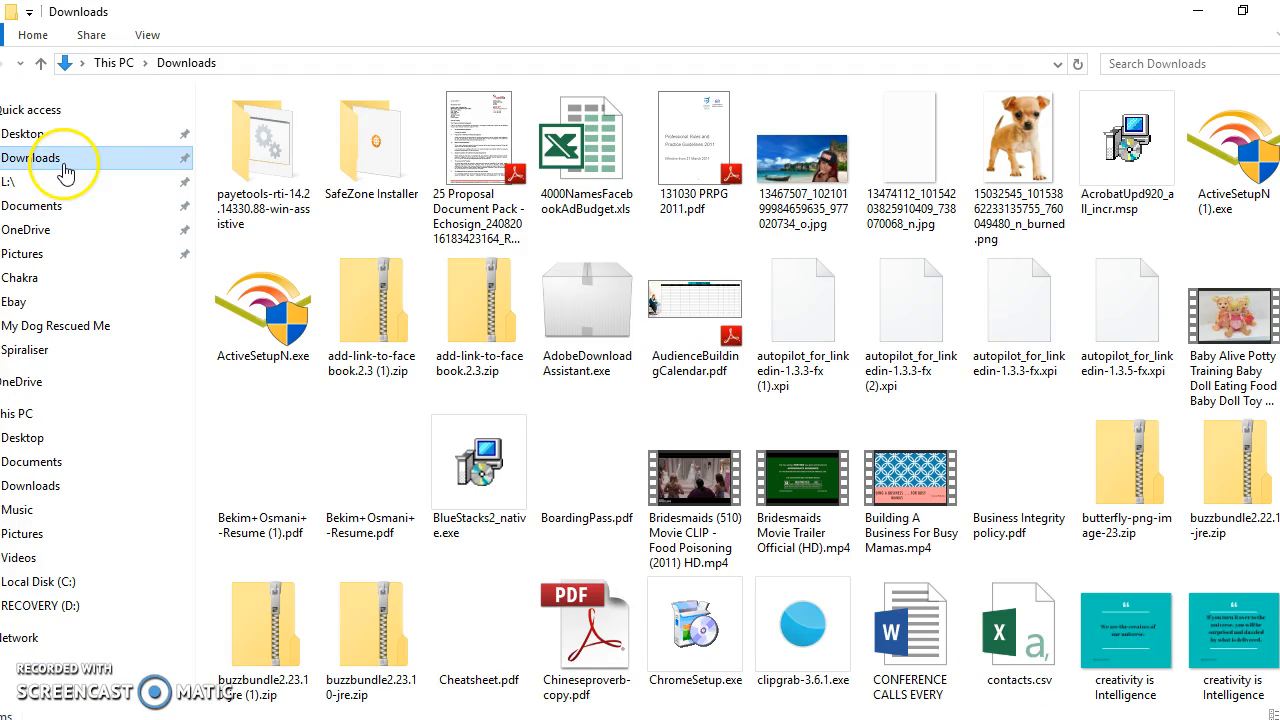
{"action": "left_click", "coordinate": [1180, 63]}
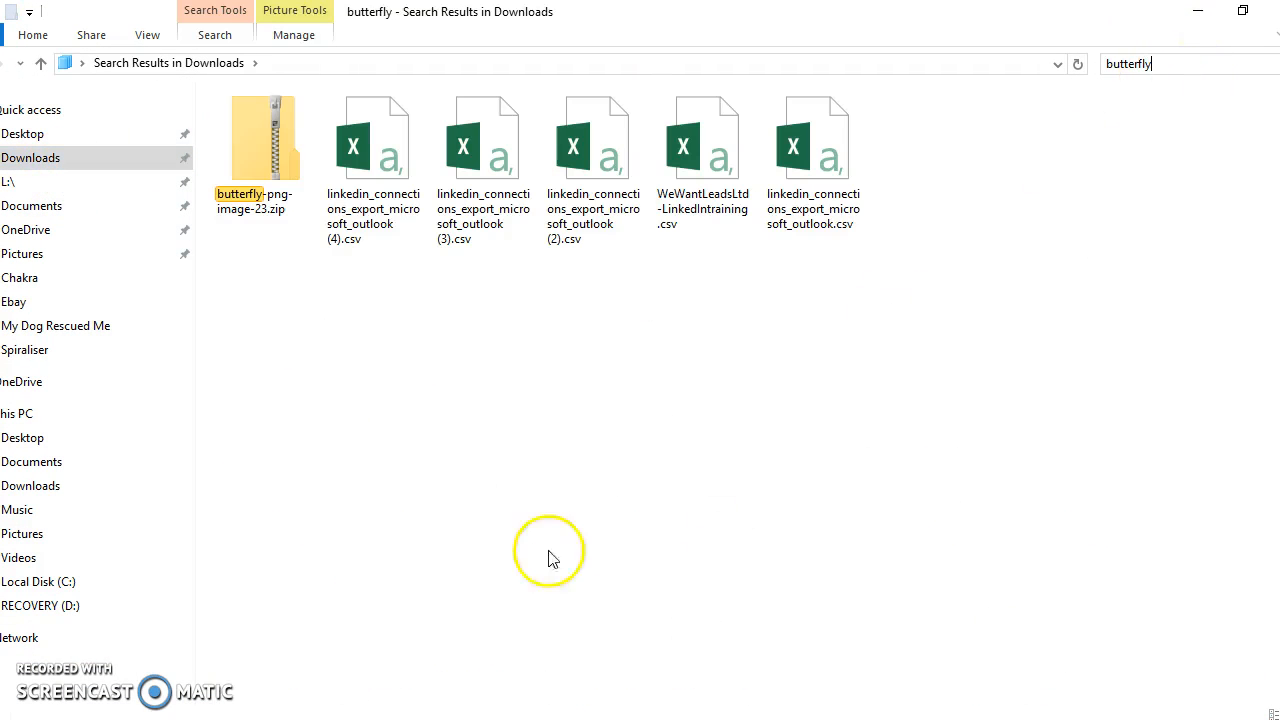
{"action": "left_click", "coordinate": [141, 158]}
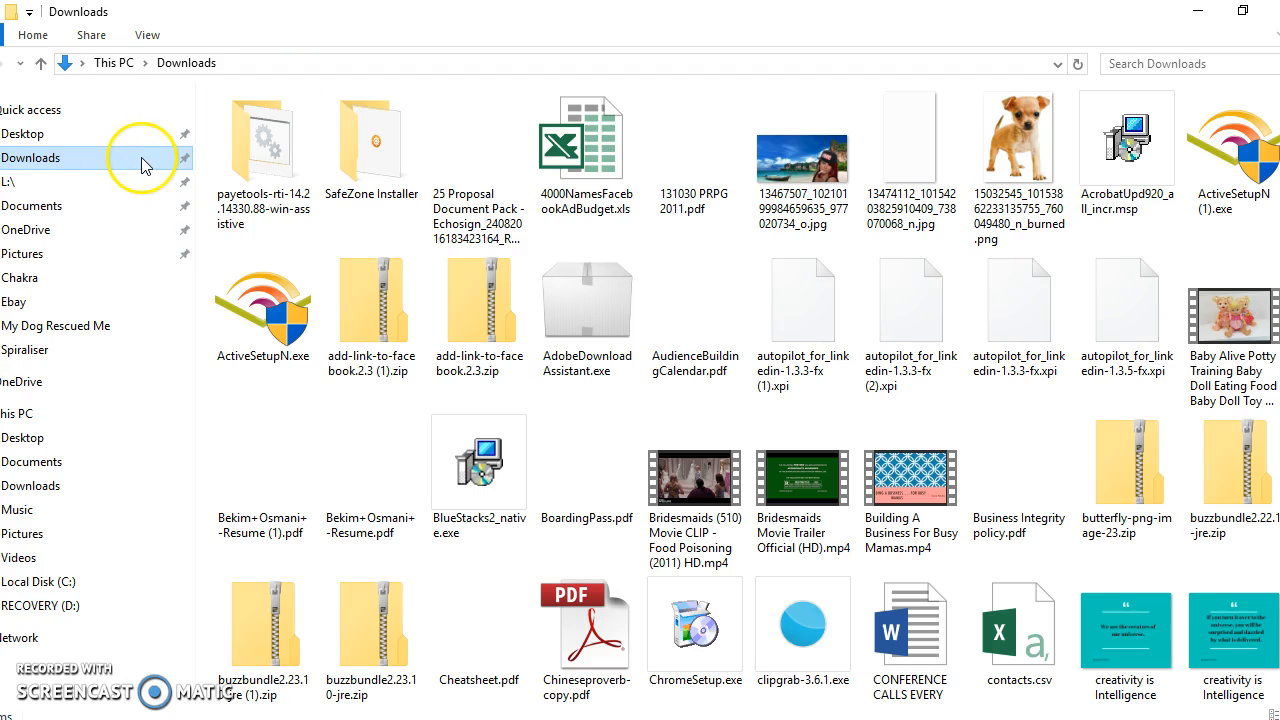
{"action": "scroll", "coordinate": [913, 315], "scroll_direction": "down", "scroll_amount": 2}
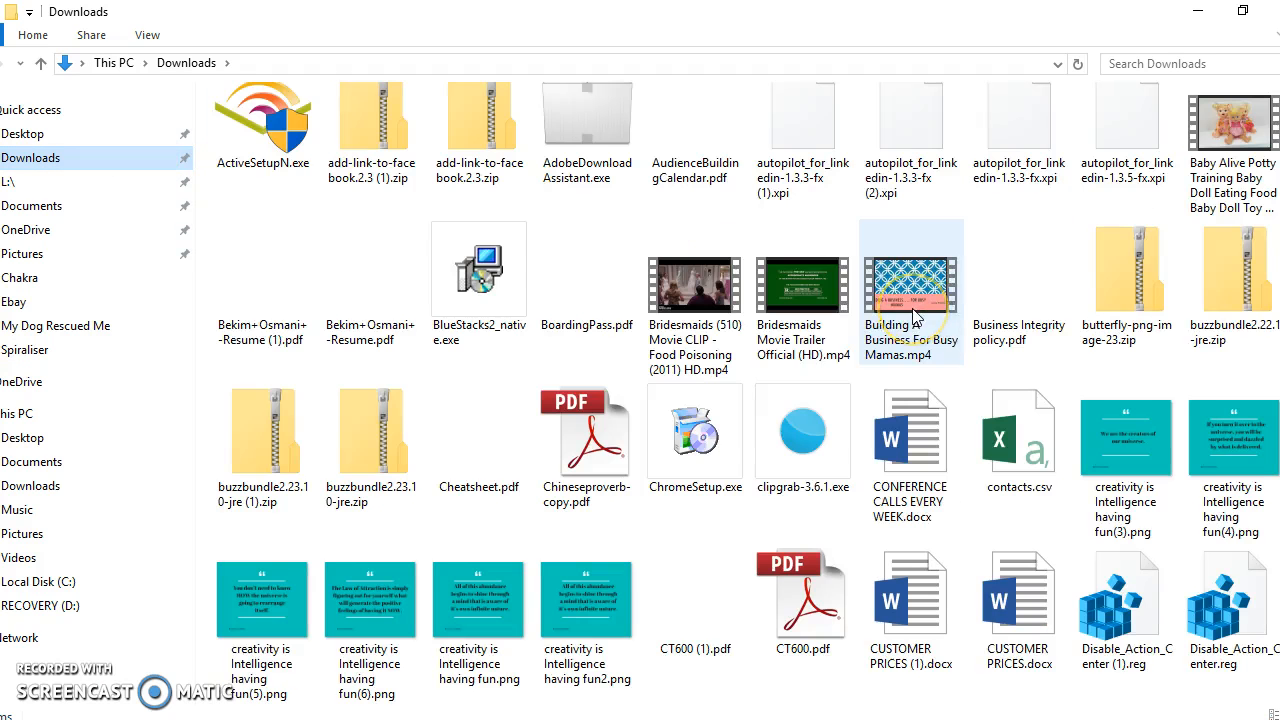
{"action": "scroll", "coordinate": [913, 315], "scroll_direction": "up", "scroll_amount": 2}
{"action": "scroll", "coordinate": [913, 315], "scroll_direction": "down", "scroll_amount": 5}
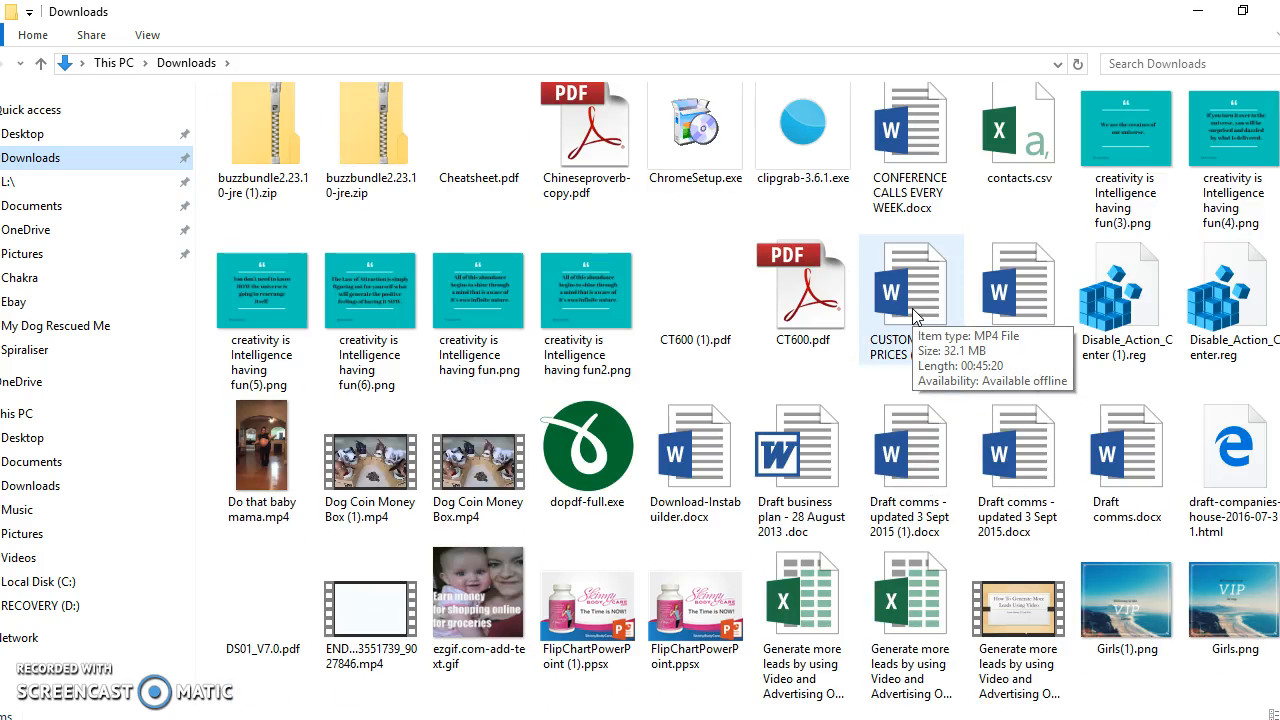
{"action": "scroll", "coordinate": [913, 315], "scroll_direction": "up", "scroll_amount": 5}
View the downloaded caterpillar quote PNG from the recent files, then close the image and put File Explorer away.
{"action": "left_click", "coordinate": [94, 112]}
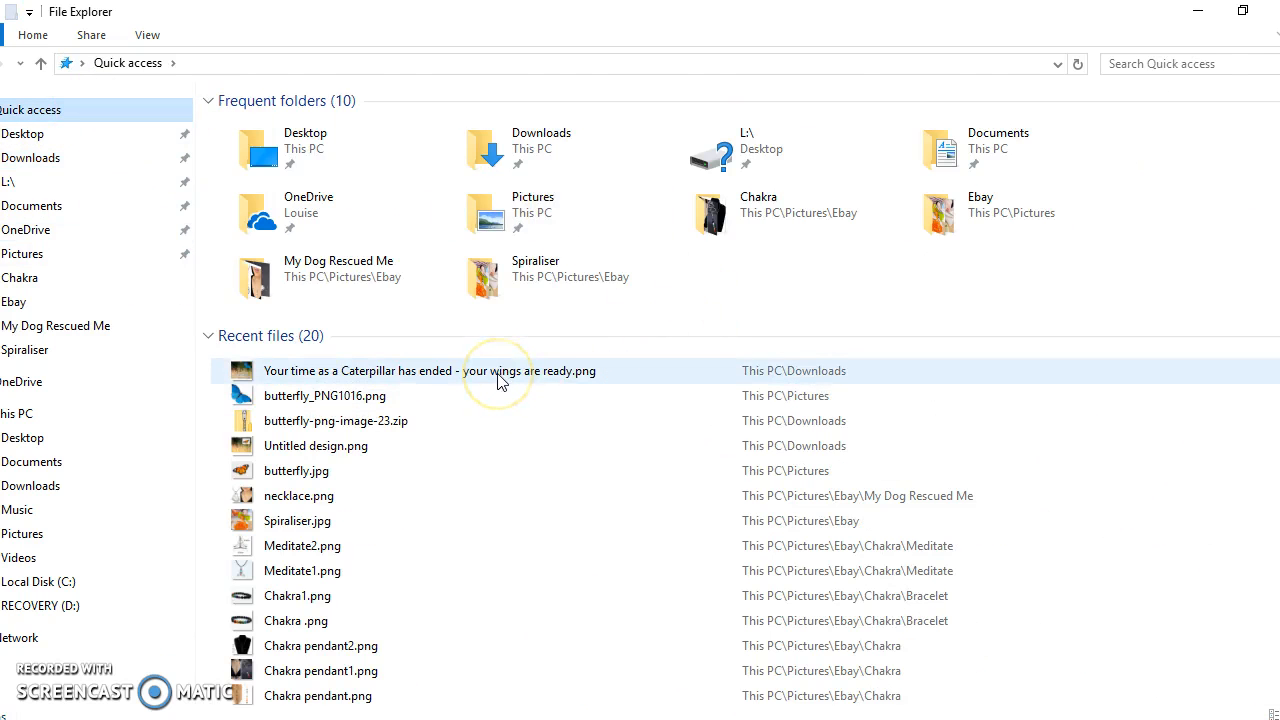
{"action": "double_click", "coordinate": [498, 379]}
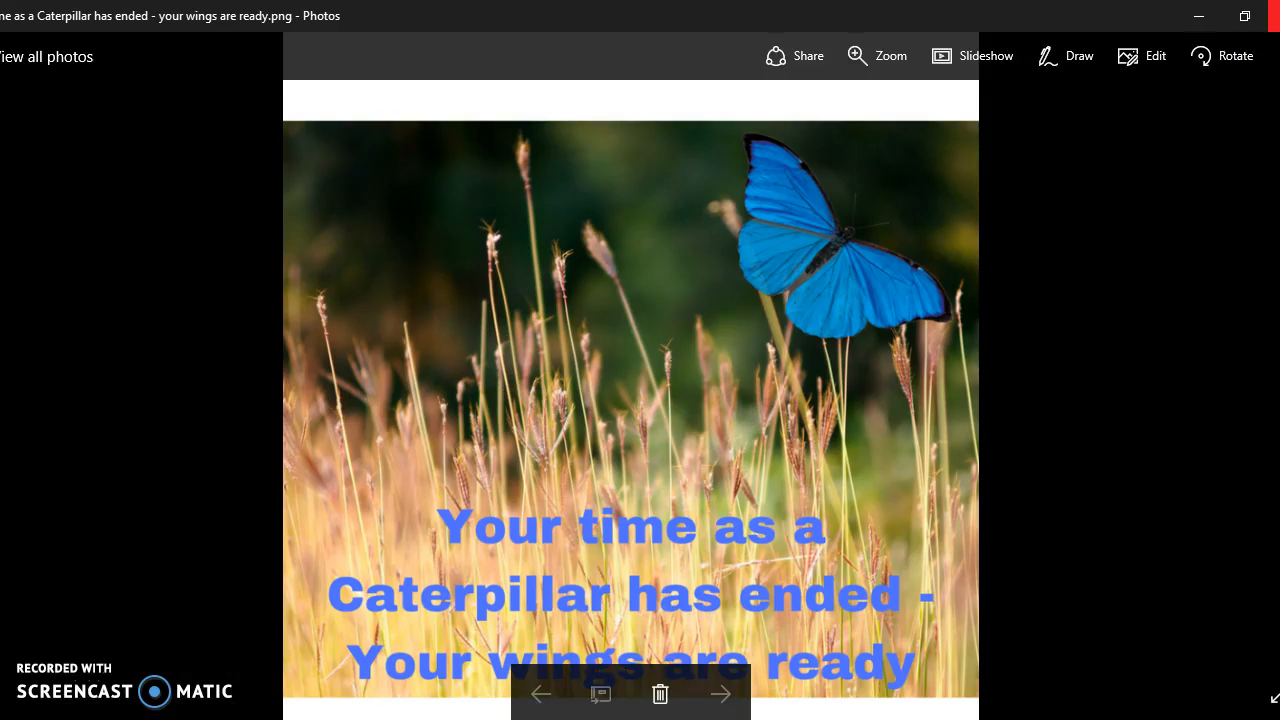
{"action": "left_click", "coordinate": [1266, 15]}
{"action": "left_click", "coordinate": [1195, 12]}
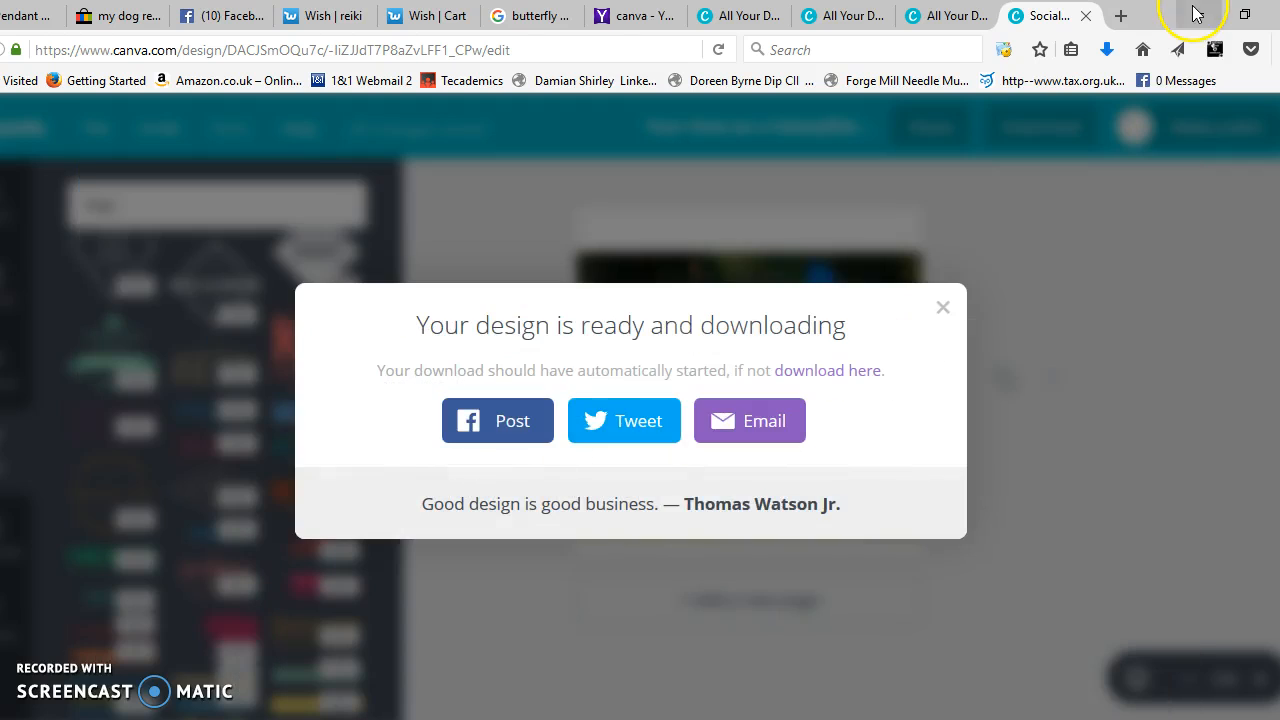
Switch to Facebook and upload "Your time as a Caterpillar has ended - your wings are ready.png" as the Butterfly Wings page's profile picture.
{"action": "left_click", "coordinate": [578, 42]}
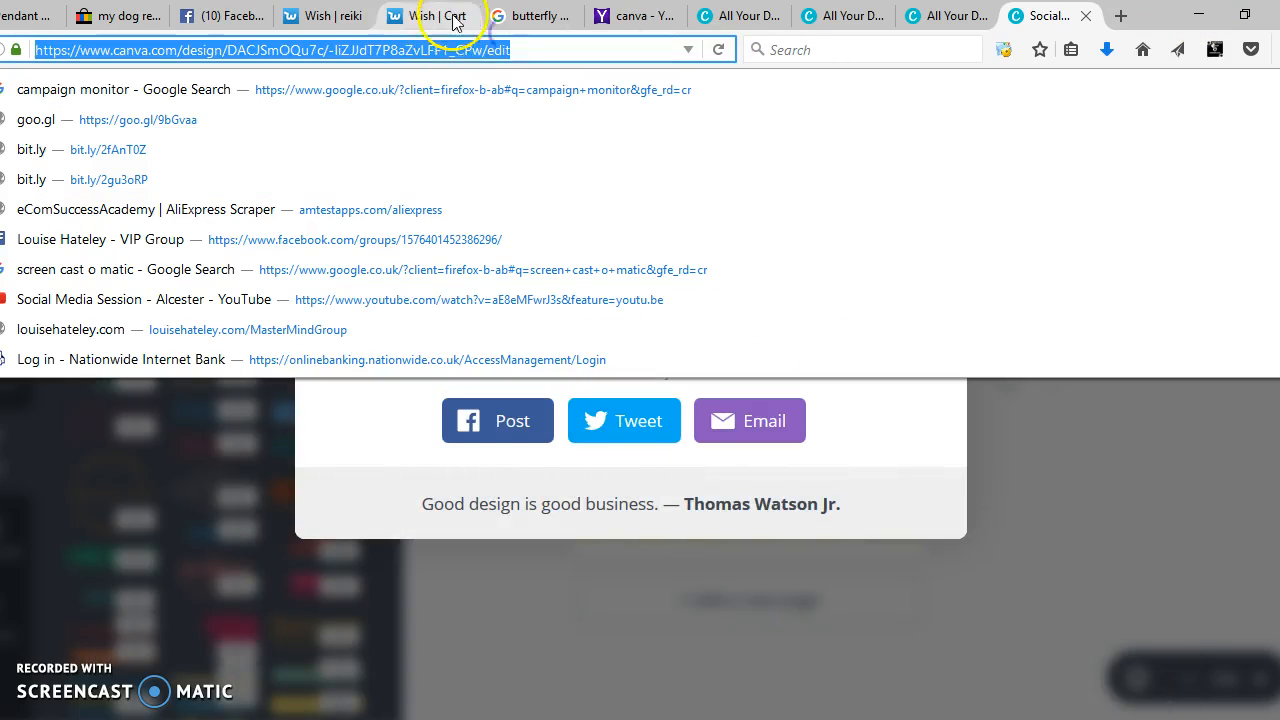
{"action": "left_click", "coordinate": [213, 13]}
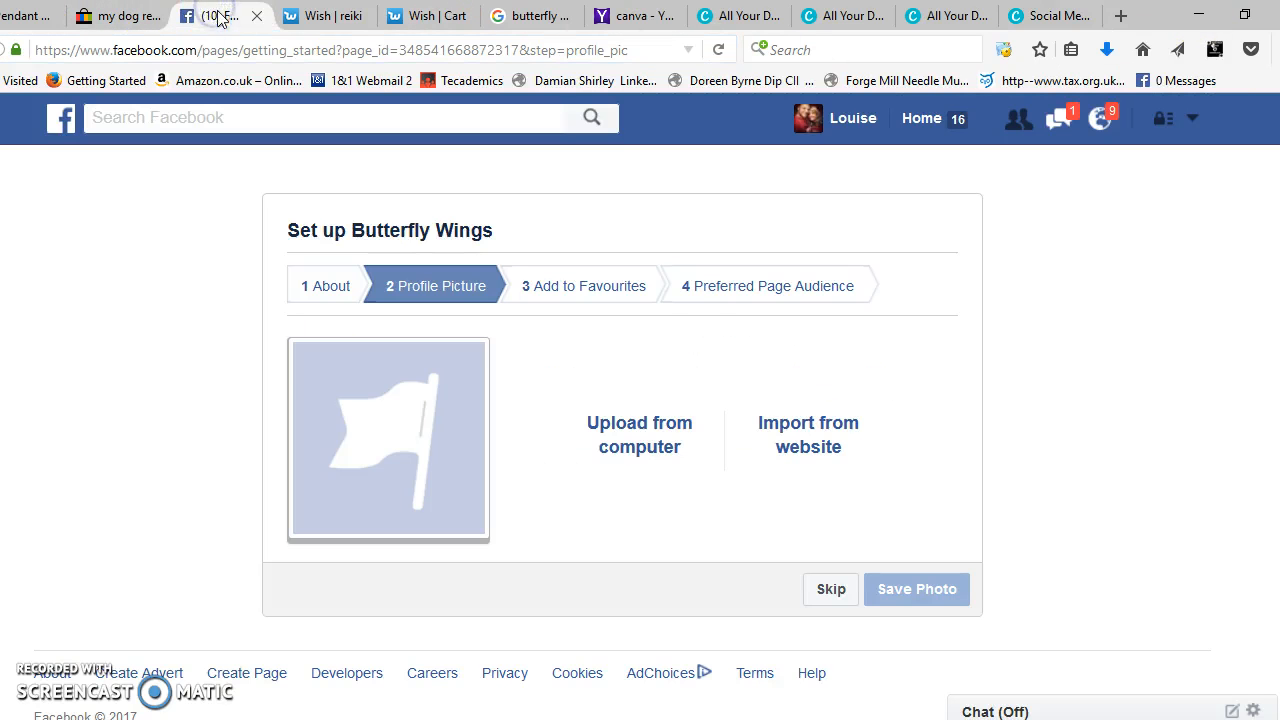
{"action": "left_click", "coordinate": [626, 446]}
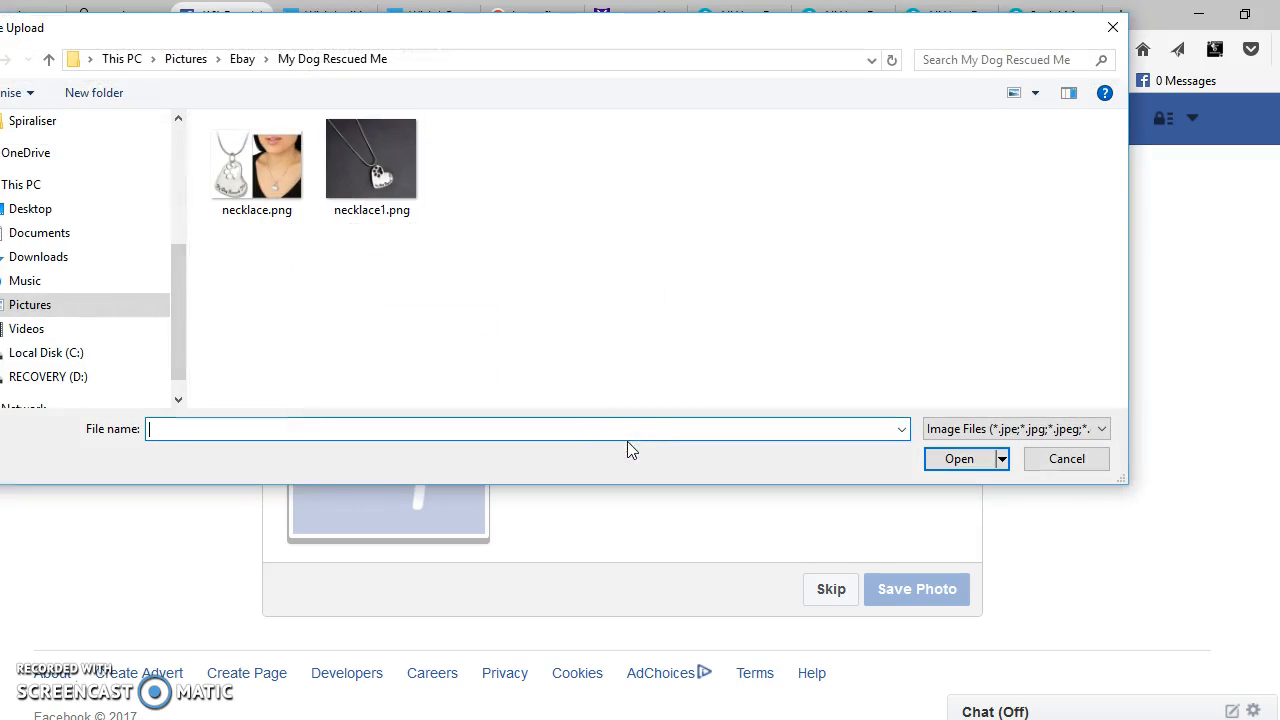
{"action": "left_click", "coordinate": [185, 58]}
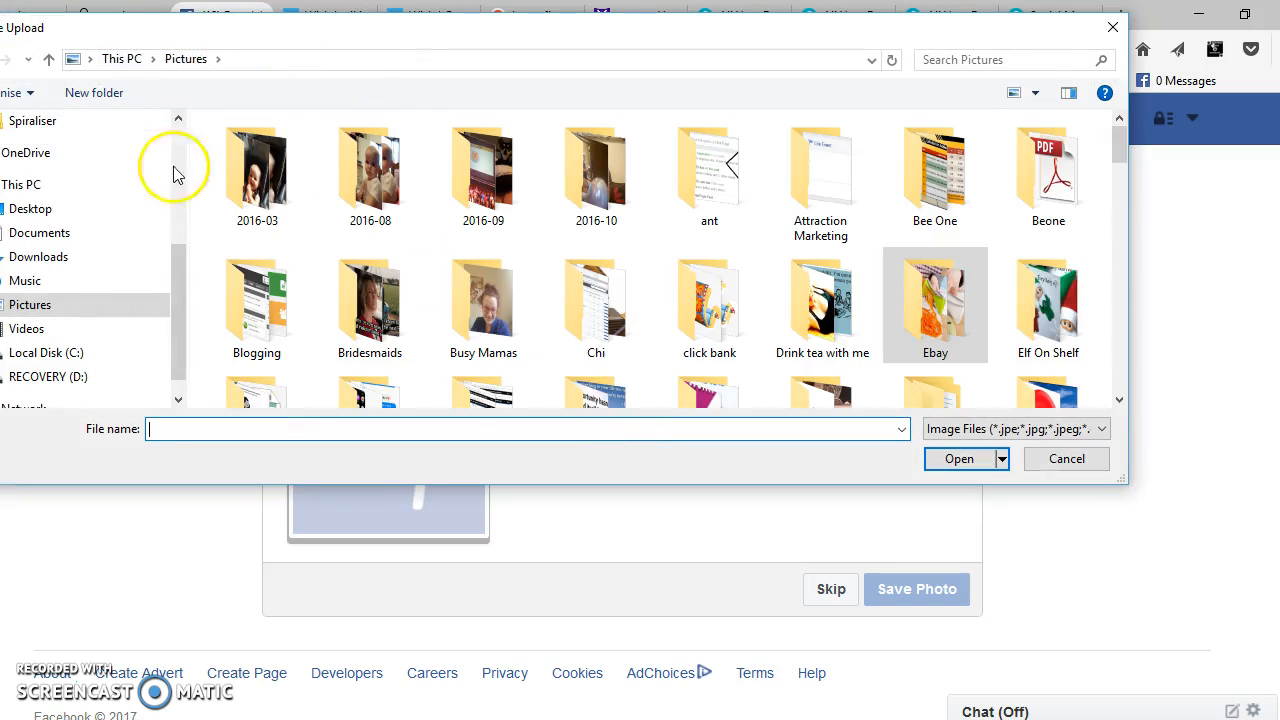
{"action": "left_click_drag", "start_coordinate": [182, 286], "coordinate": [193, 135]}
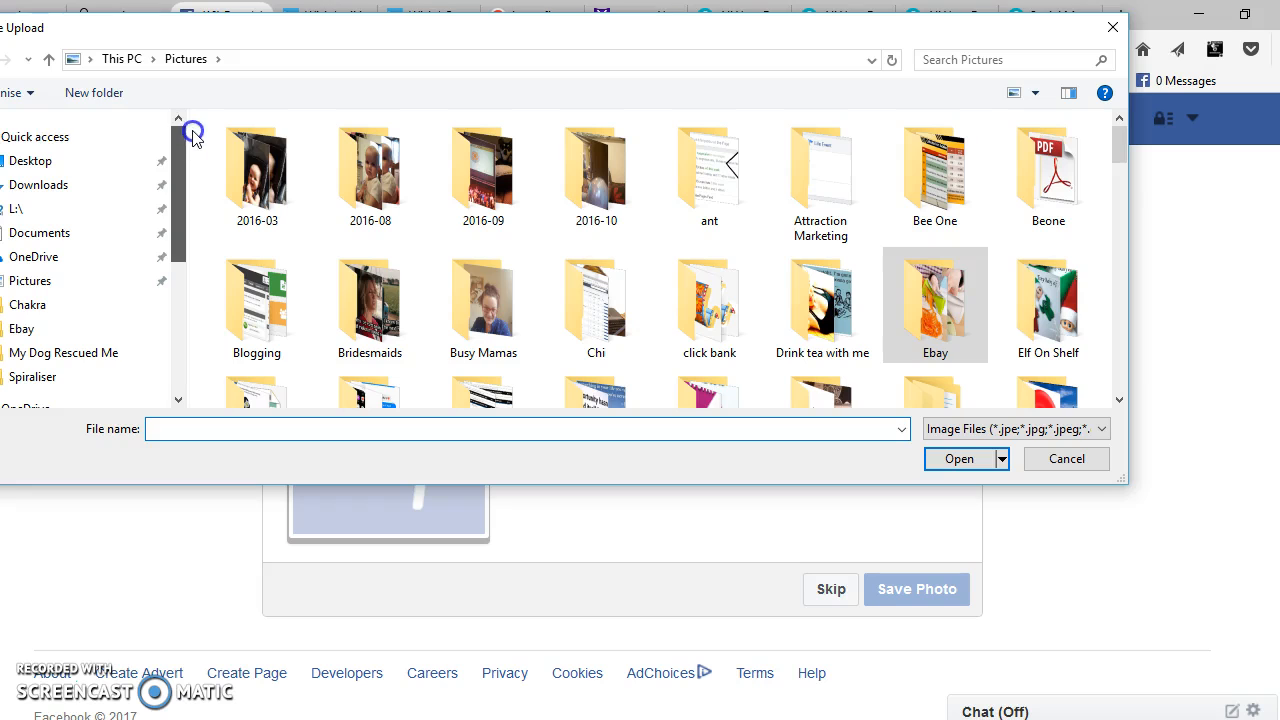
{"action": "left_click", "coordinate": [99, 136]}
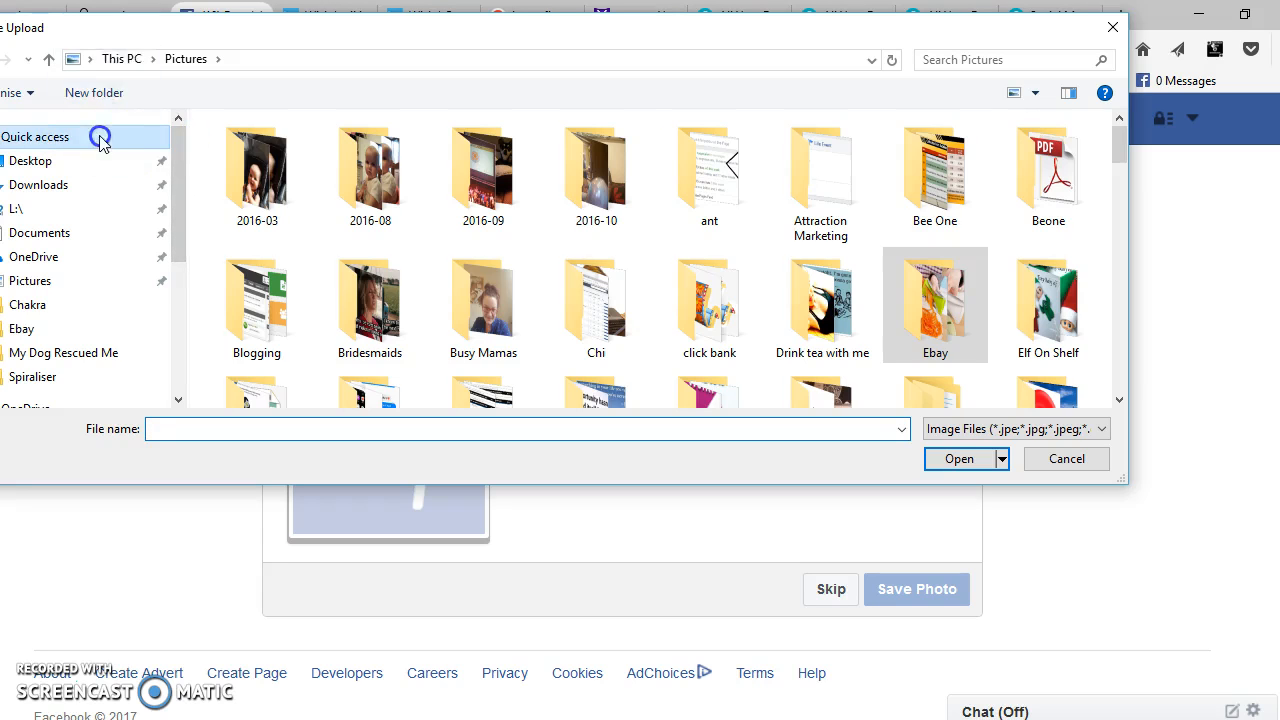
{"action": "scroll", "coordinate": [727, 362], "scroll_direction": "down", "scroll_amount": 1}
{"action": "scroll", "coordinate": [727, 362], "scroll_direction": "down", "scroll_amount": 1}
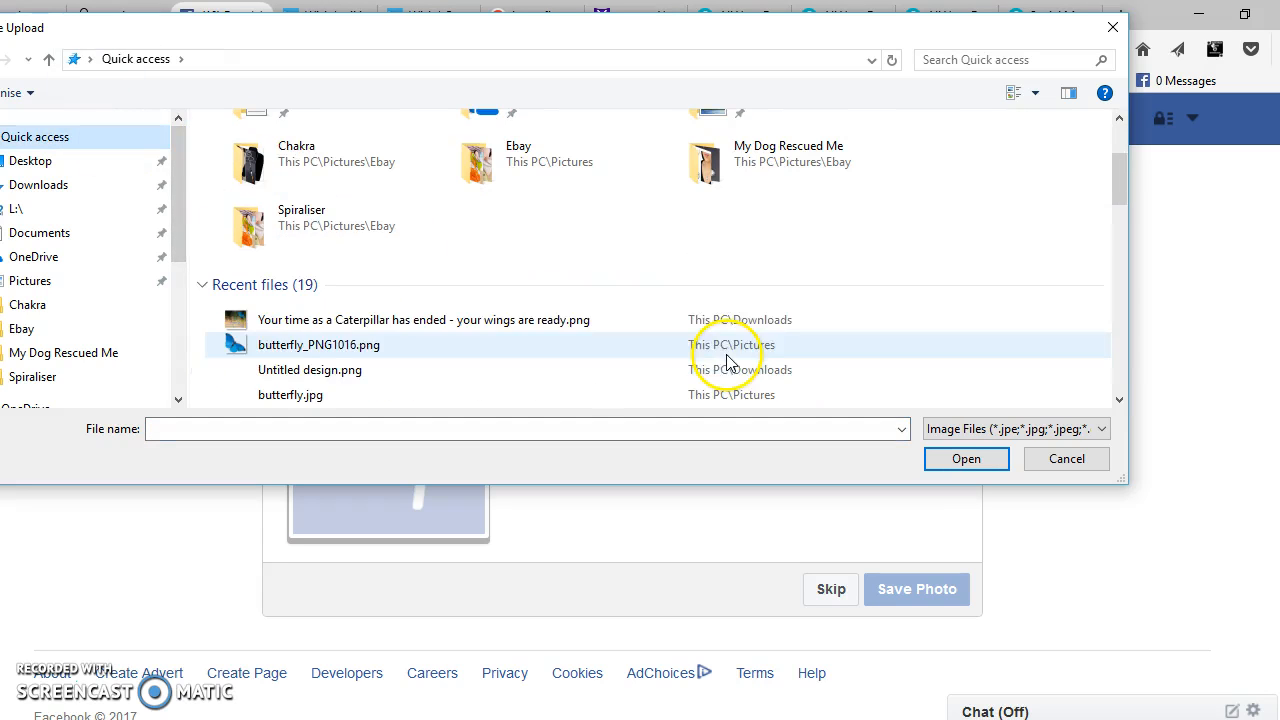
{"action": "left_click", "coordinate": [500, 318]}
{"action": "left_click", "coordinate": [966, 459]}
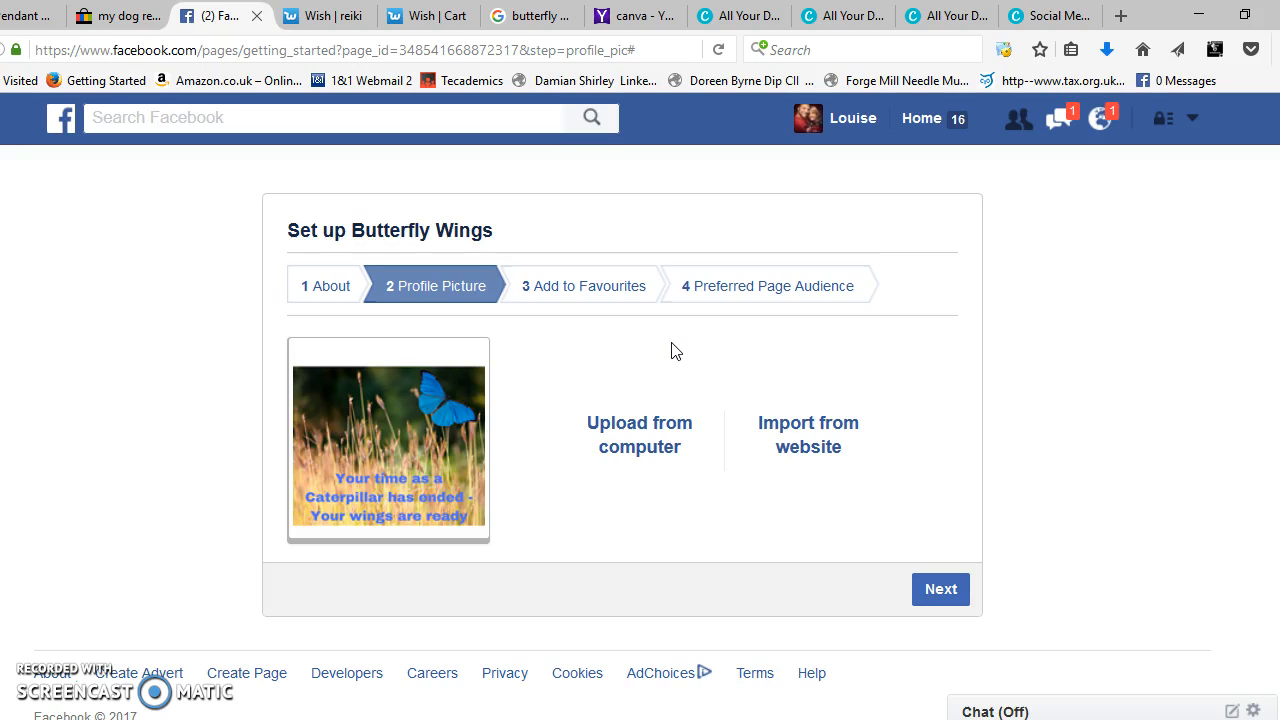
Add the Butterfly Wings page to the favourites and continue to the preferred page audience.
{"action": "left_click", "coordinate": [935, 590]}
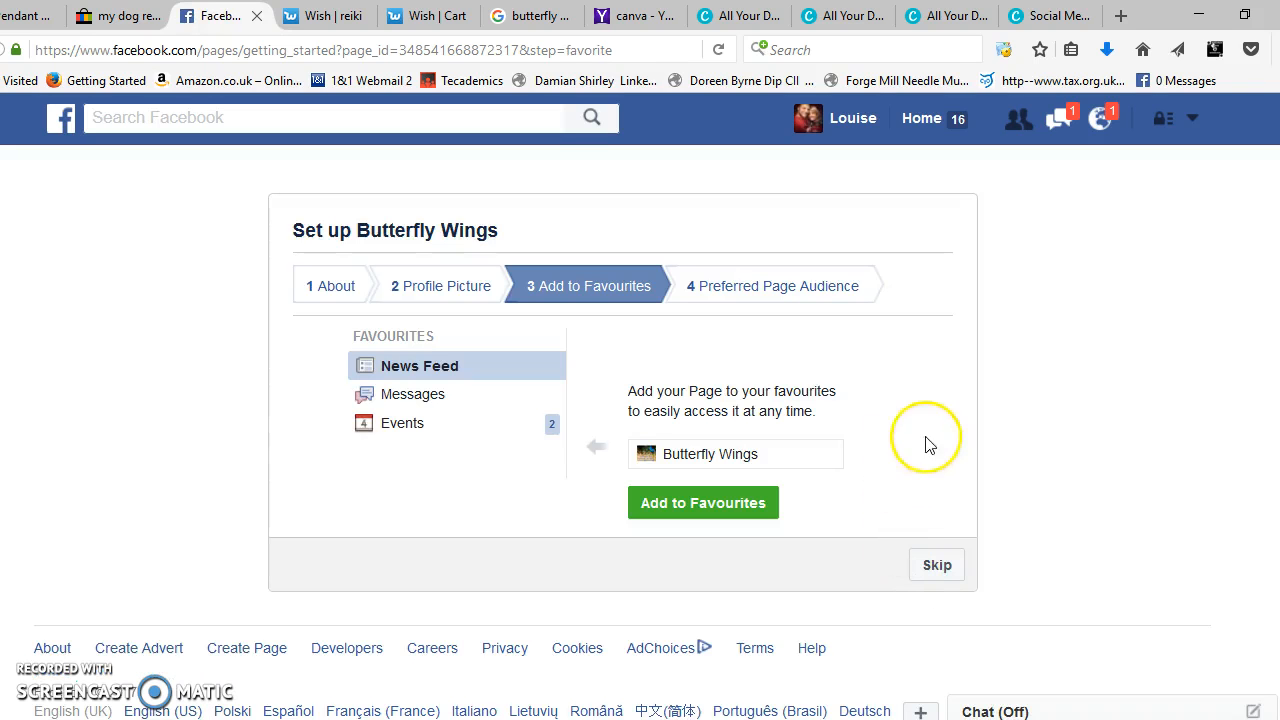
{"action": "left_click", "coordinate": [711, 512]}
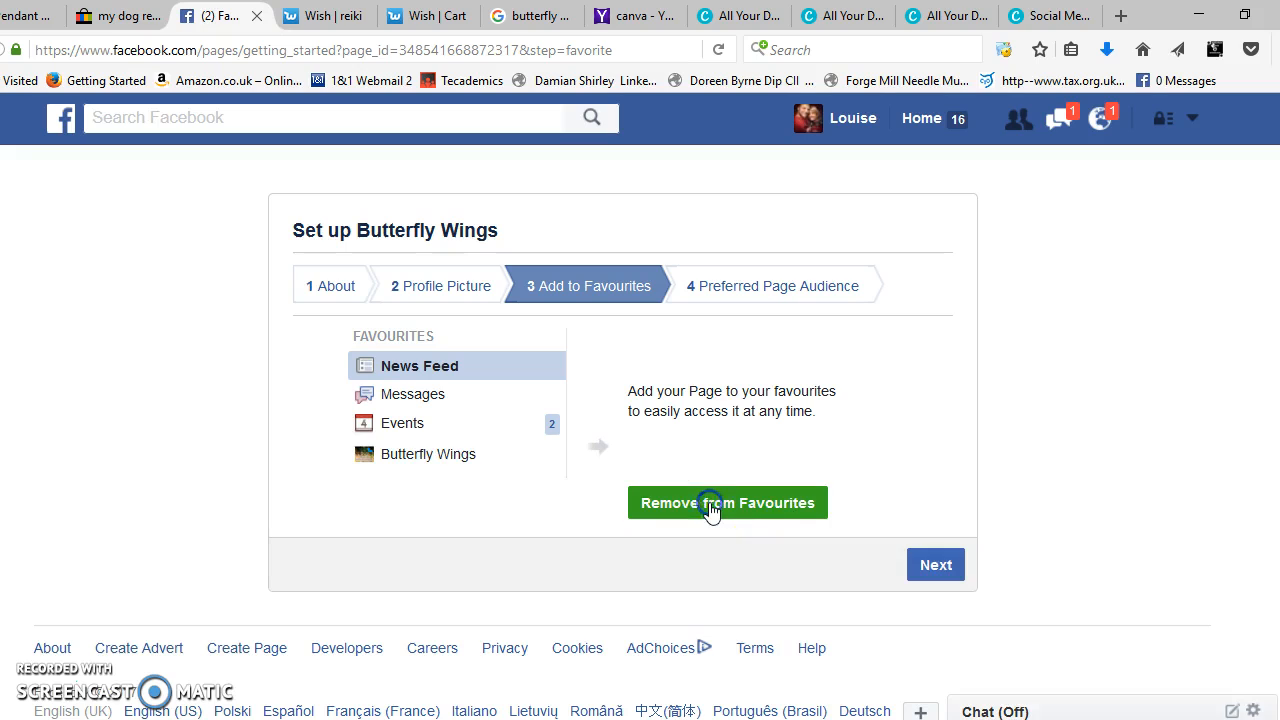
{"action": "left_click", "coordinate": [934, 566]}
{"action": "left_click", "coordinate": [933, 570]}
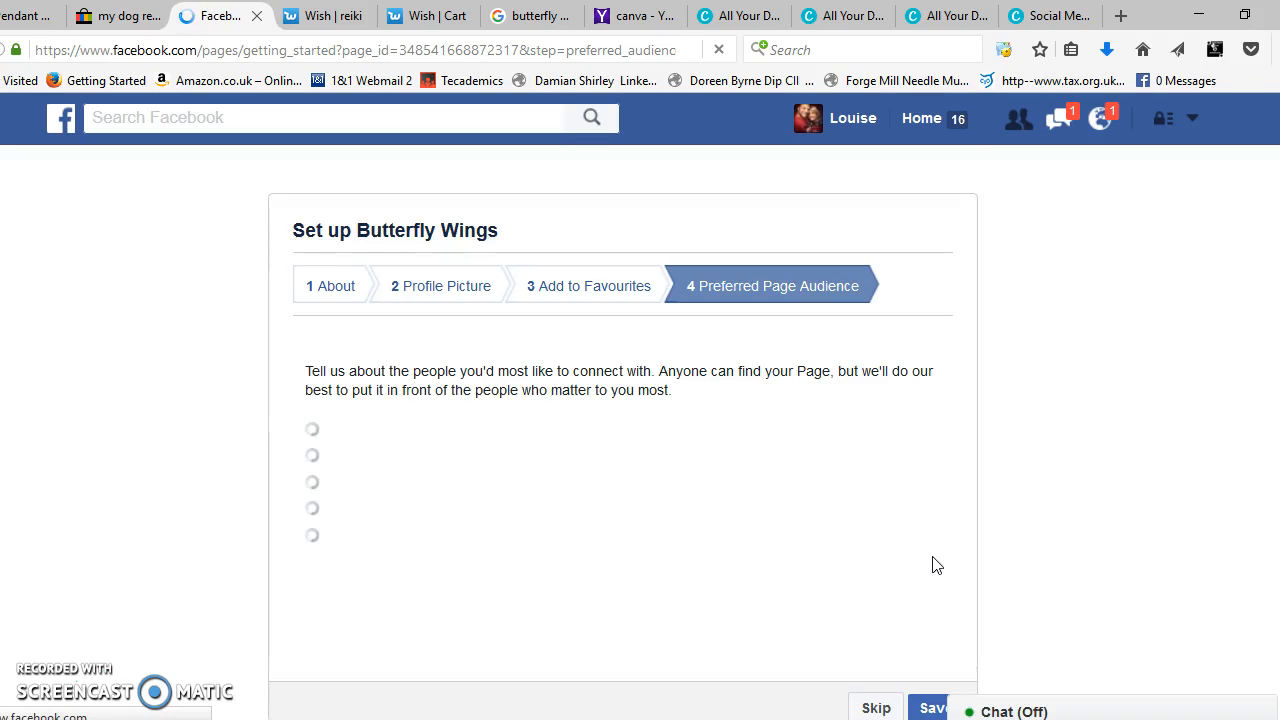
Save the preferred page audience with its default settings to finish the page setup.
{"action": "scroll", "coordinate": [923, 545], "scroll_direction": "down", "scroll_amount": 2}
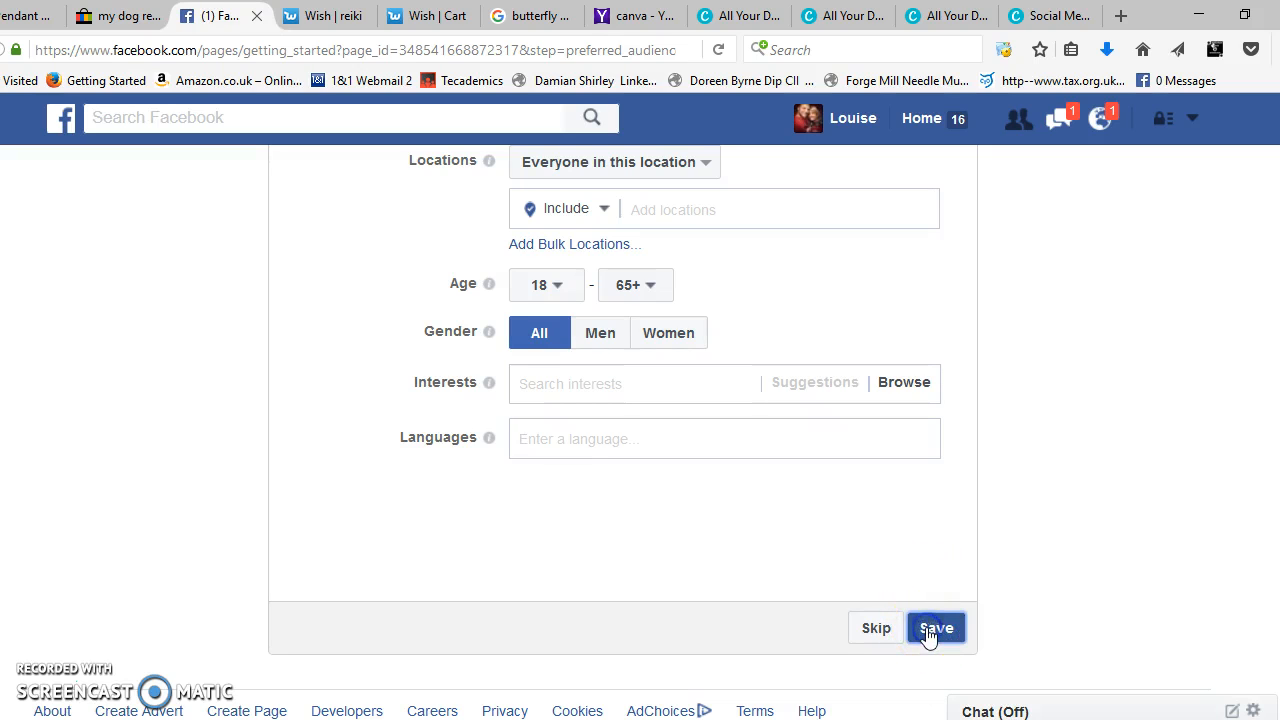
{"action": "left_click", "coordinate": [928, 630]}
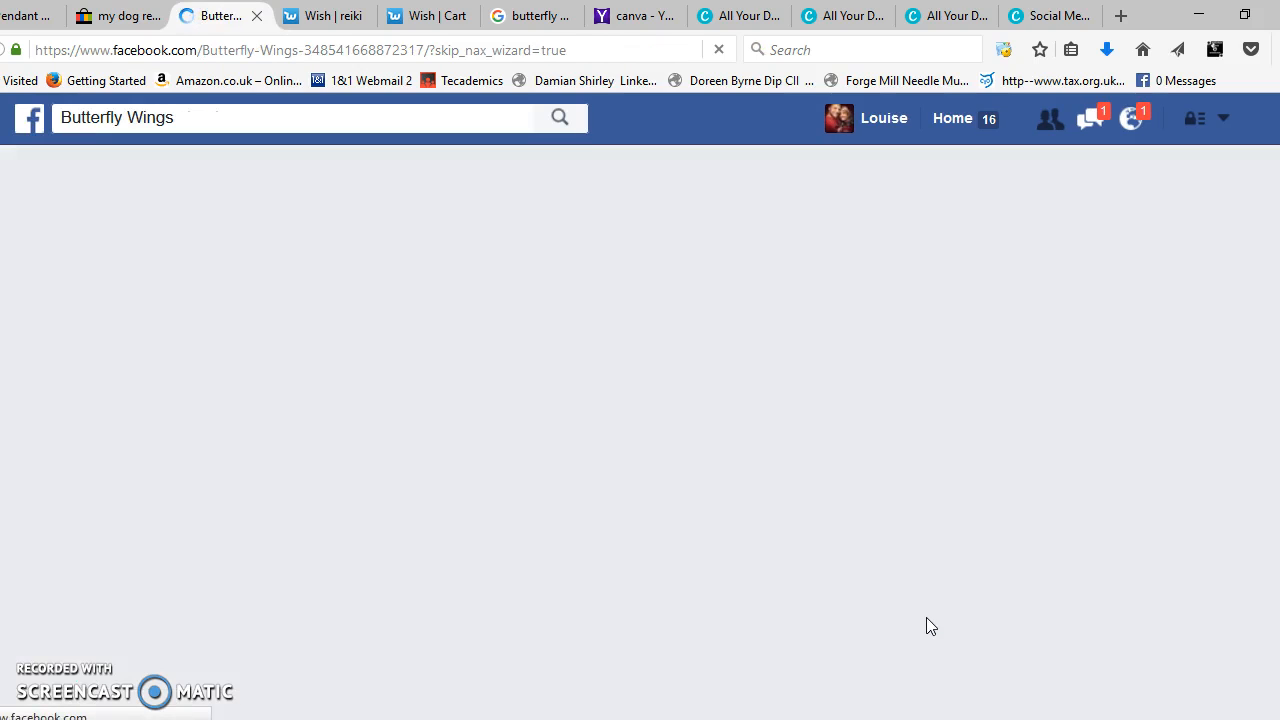
Check the recent Facebook messages from the Butterfly Wings page, then close the message list.
{"action": "left_click", "coordinate": [759, 394]}
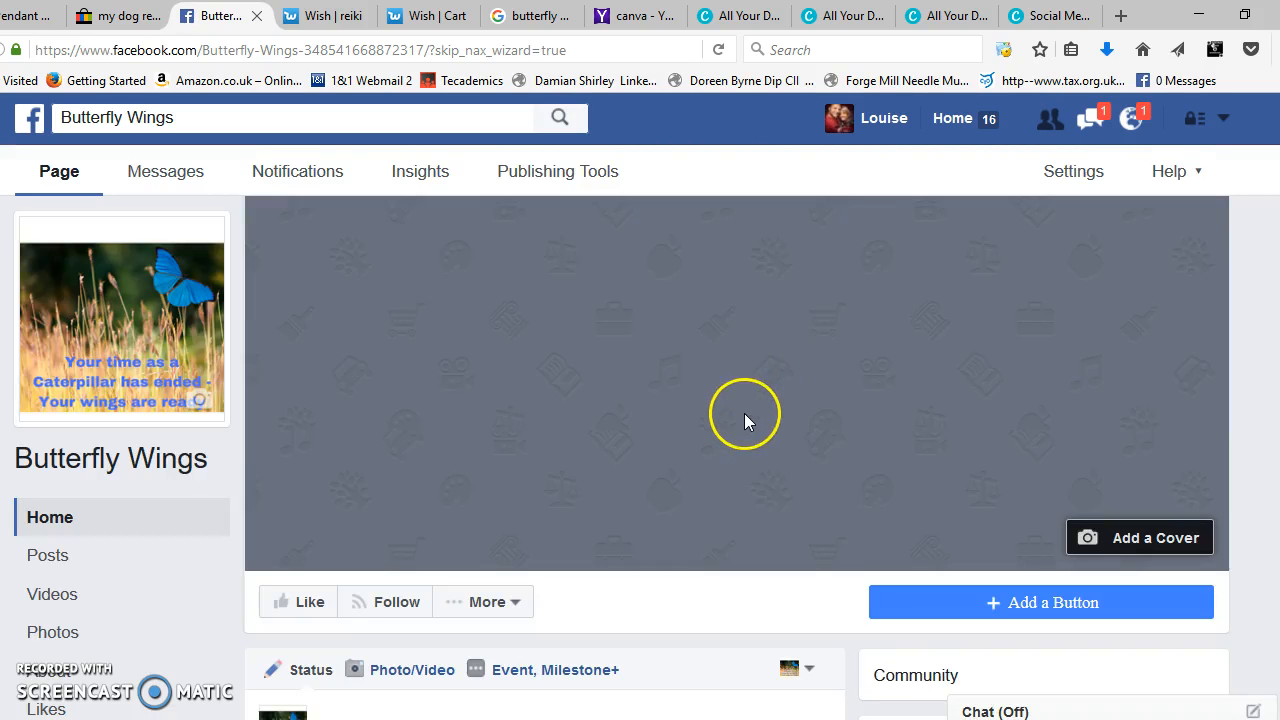
{"action": "left_click", "coordinate": [1090, 120]}
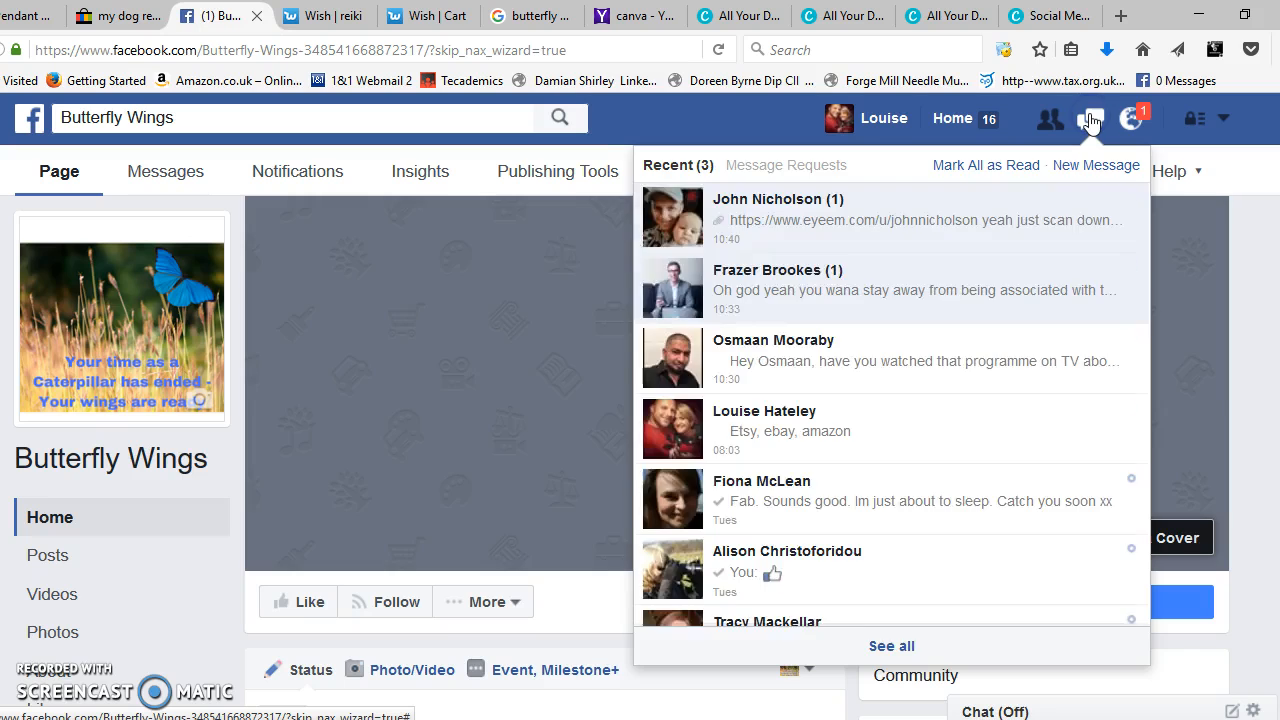
{"action": "left_click", "coordinate": [1090, 120]}
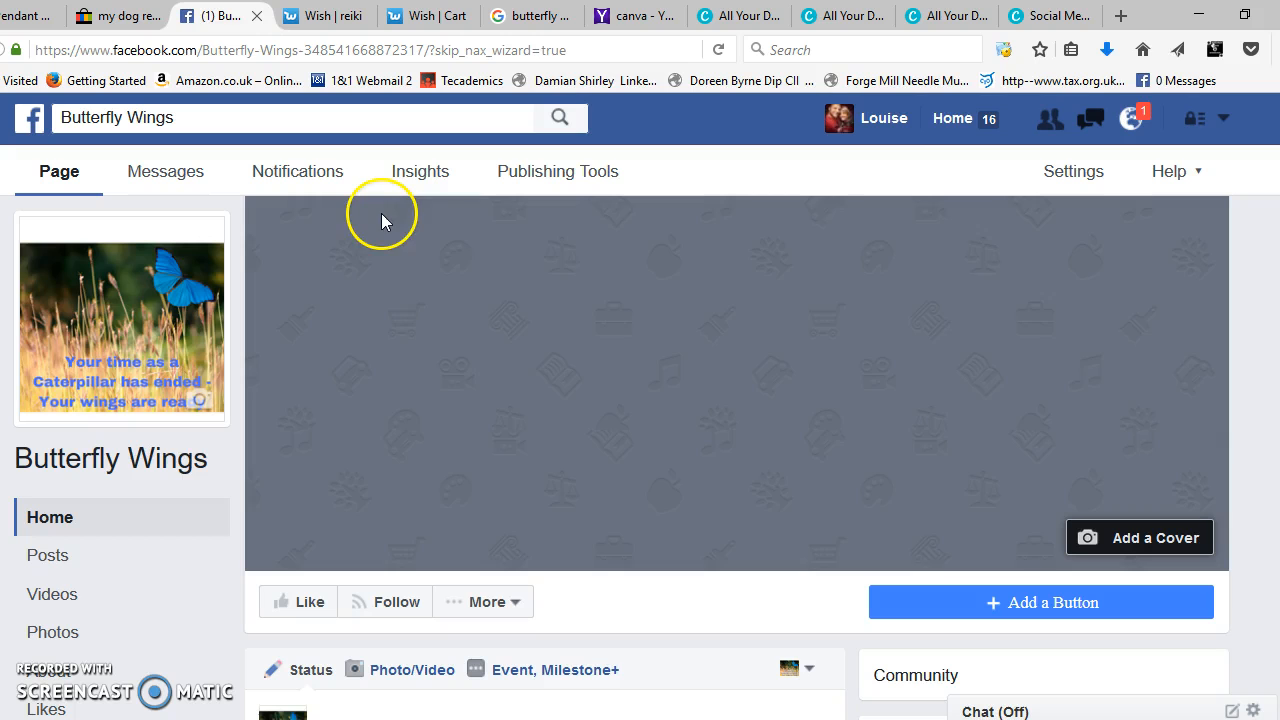
Go from the Butterfly Wings page to the account's personal profile timeline, down to its status composer.
{"action": "left_click", "coordinate": [884, 119]}
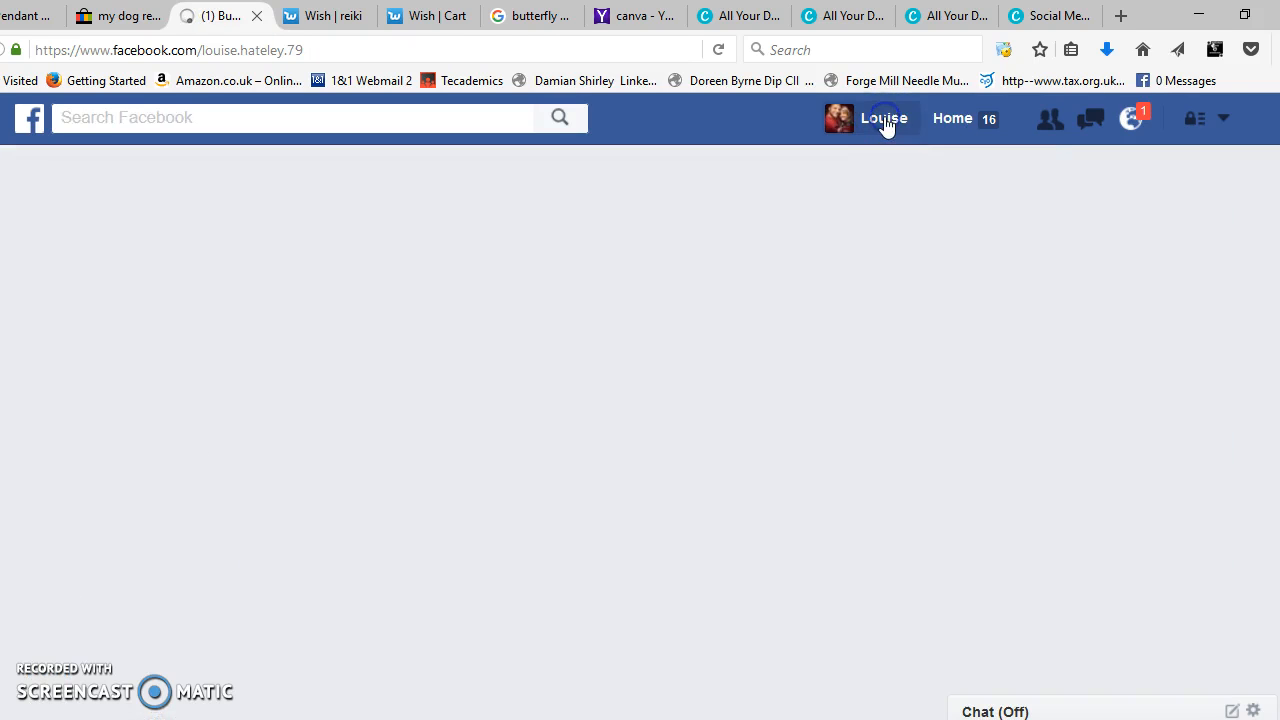
{"action": "scroll", "coordinate": [650, 550], "scroll_direction": "down", "scroll_amount": 5}
{"action": "scroll", "coordinate": [590, 485], "scroll_direction": "up", "scroll_amount": 2}
Enter "wifbwf" as a trial status update on the personal timeline, then clear the text without posting.
{"action": "left_click", "coordinate": [622, 345]}
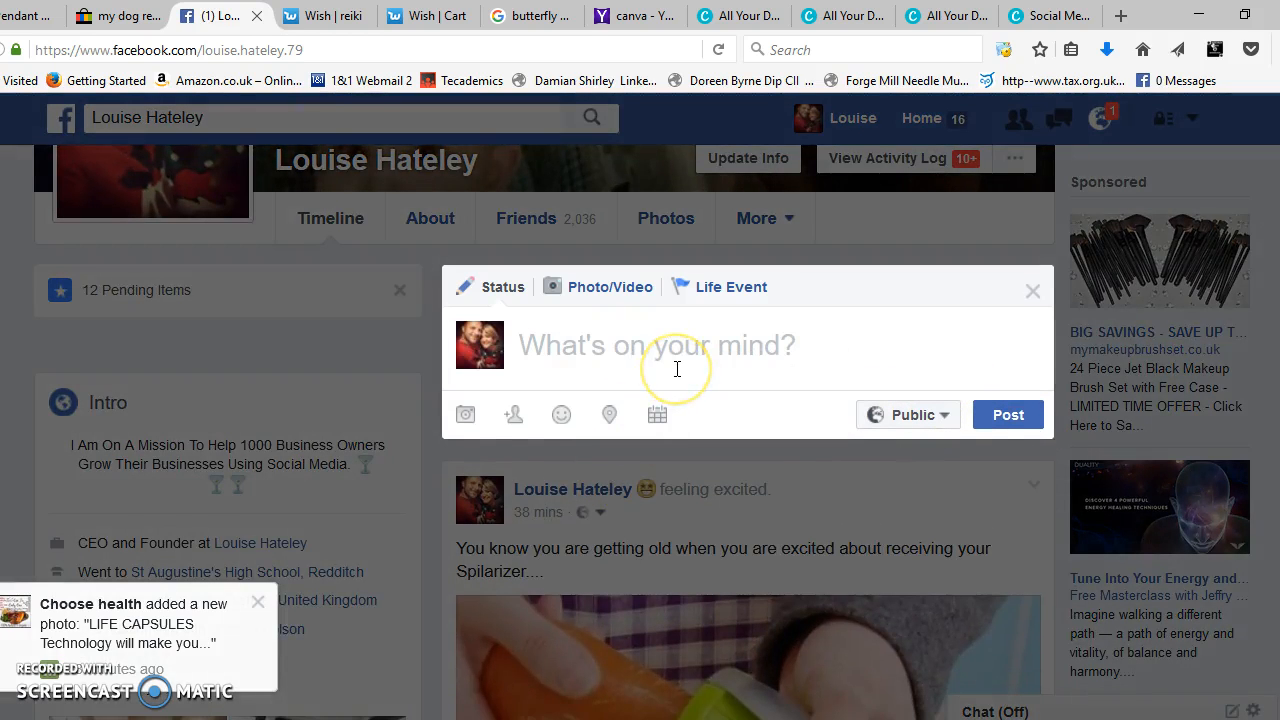
{"action": "type", "text": "wifbwf"}
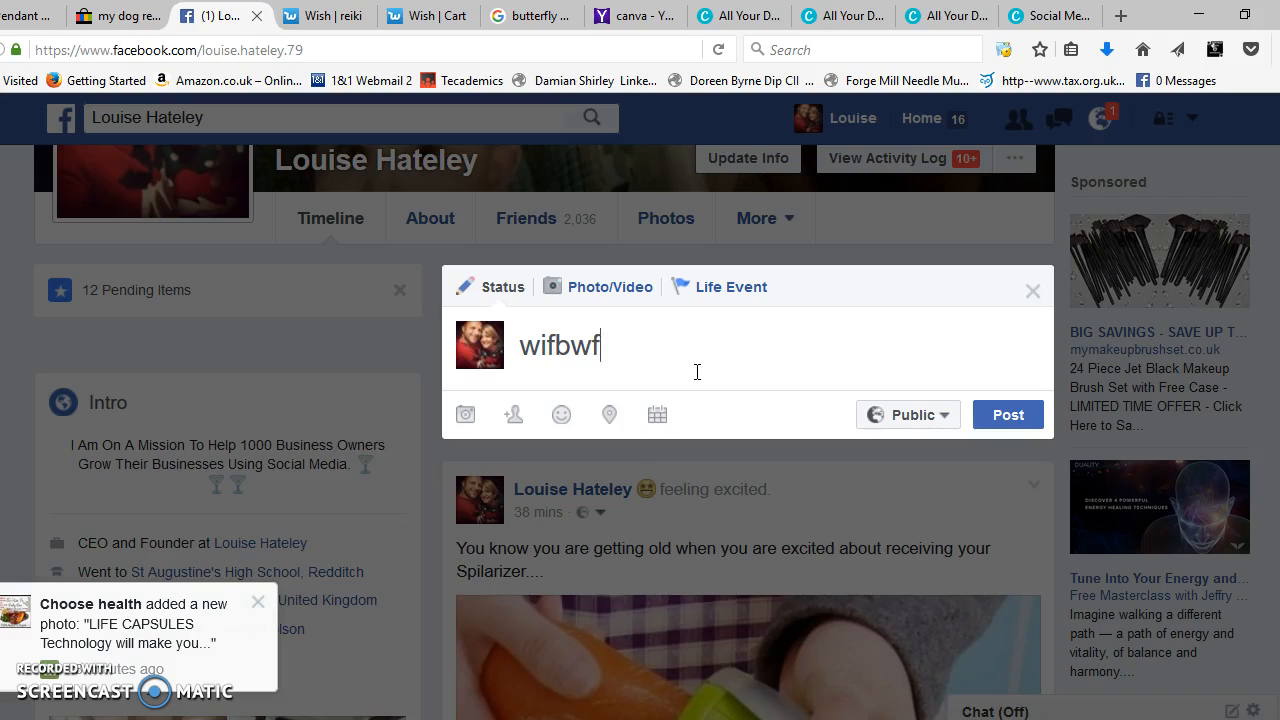
{"action": "key", "text": "BackSpace"}
{"action": "key", "text": "BackSpace"}
{"action": "key", "text": "BackSpace"}
{"action": "key", "text": "BackSpace"}
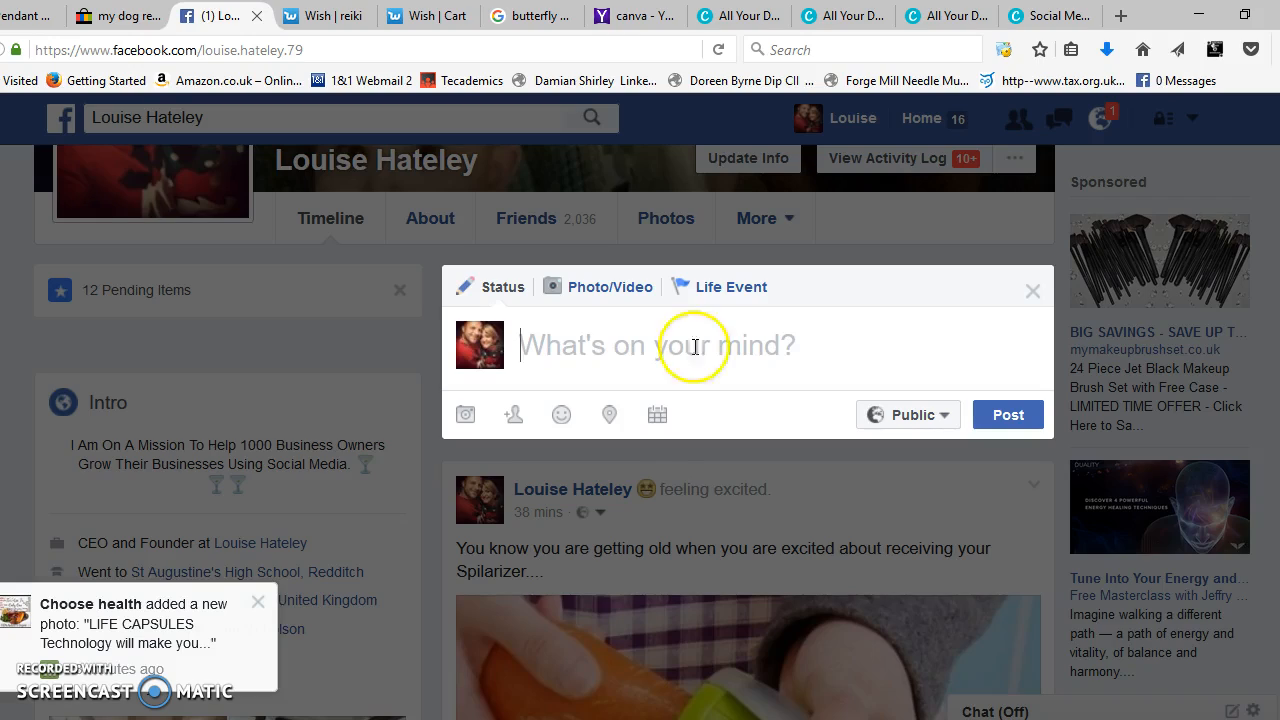
Leave the status composer and look through the recent and older posts on the personal timeline.
{"action": "scroll", "coordinate": [800, 445], "scroll_direction": "down", "scroll_amount": 10}
{"action": "left_click", "coordinate": [895, 395]}
{"action": "scroll", "coordinate": [910, 385], "scroll_direction": "up", "scroll_amount": 8}
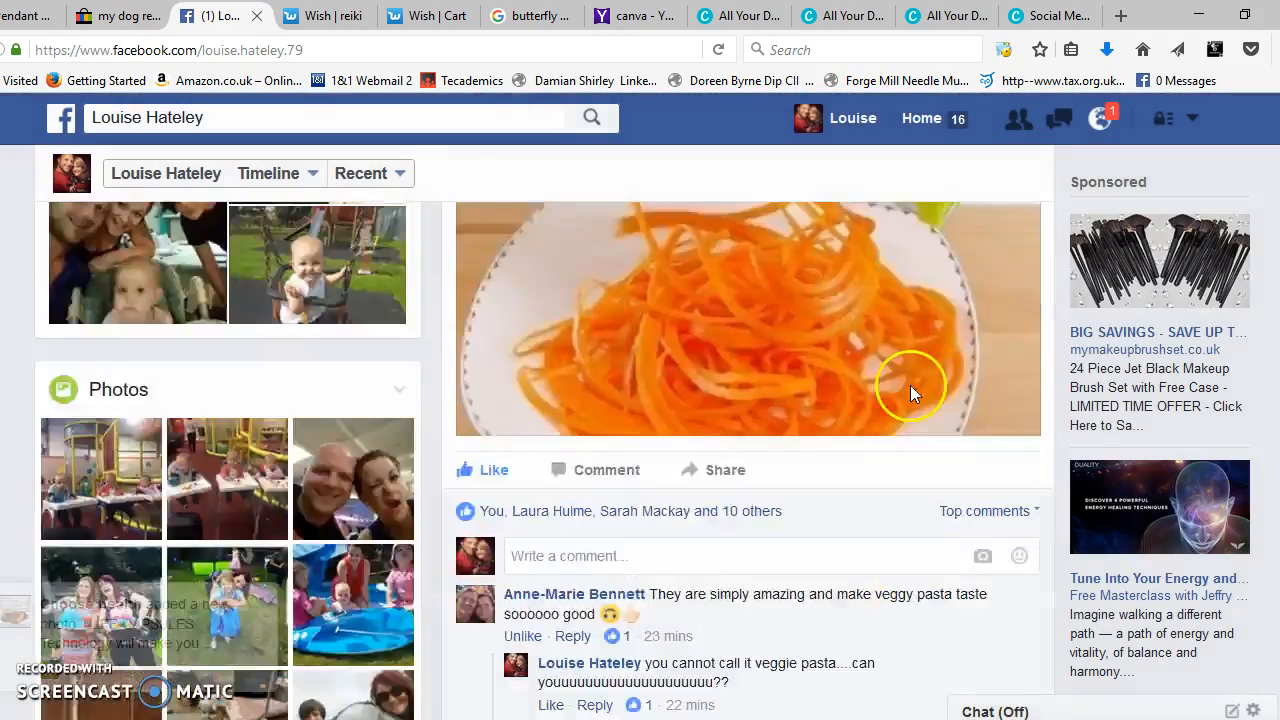
{"action": "scroll", "coordinate": [932, 330], "scroll_direction": "down", "scroll_amount": 10}
{"action": "scroll", "coordinate": [903, 410], "scroll_direction": "up", "scroll_amount": 8}
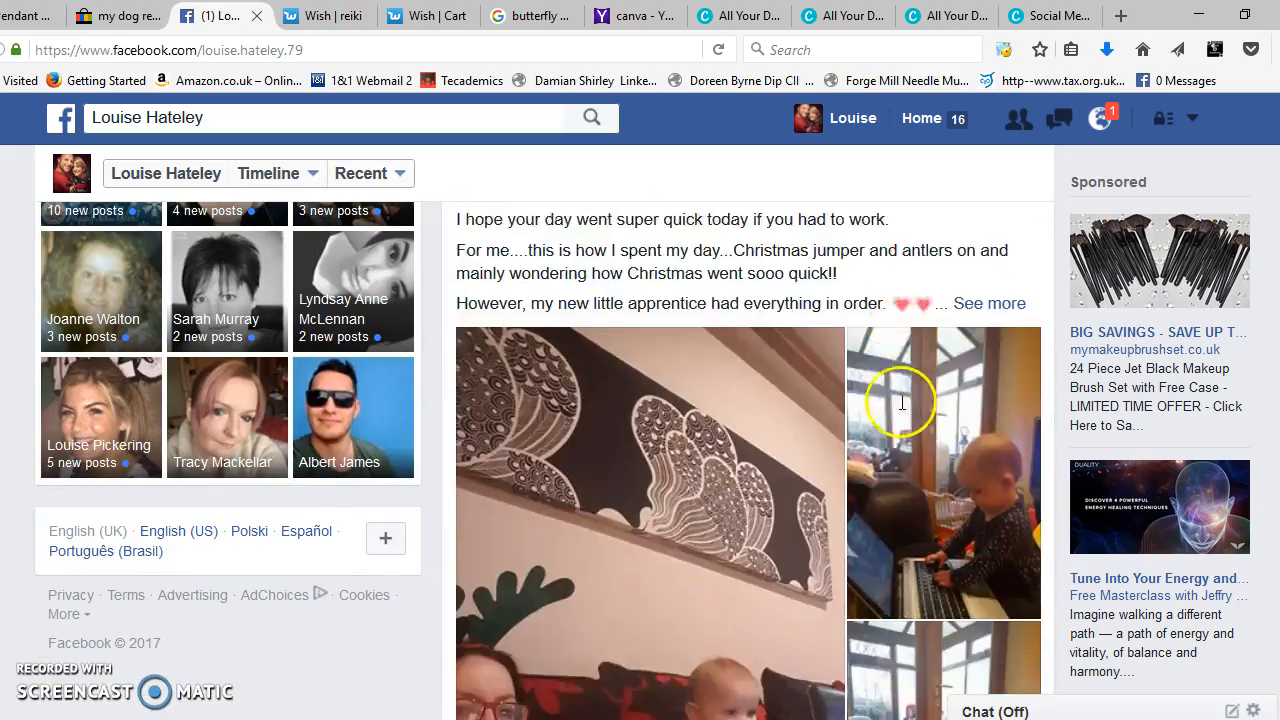
{"action": "scroll", "coordinate": [903, 410], "scroll_direction": "down", "scroll_amount": 3}
{"action": "scroll", "coordinate": [903, 410], "scroll_direction": "down", "scroll_amount": 15}
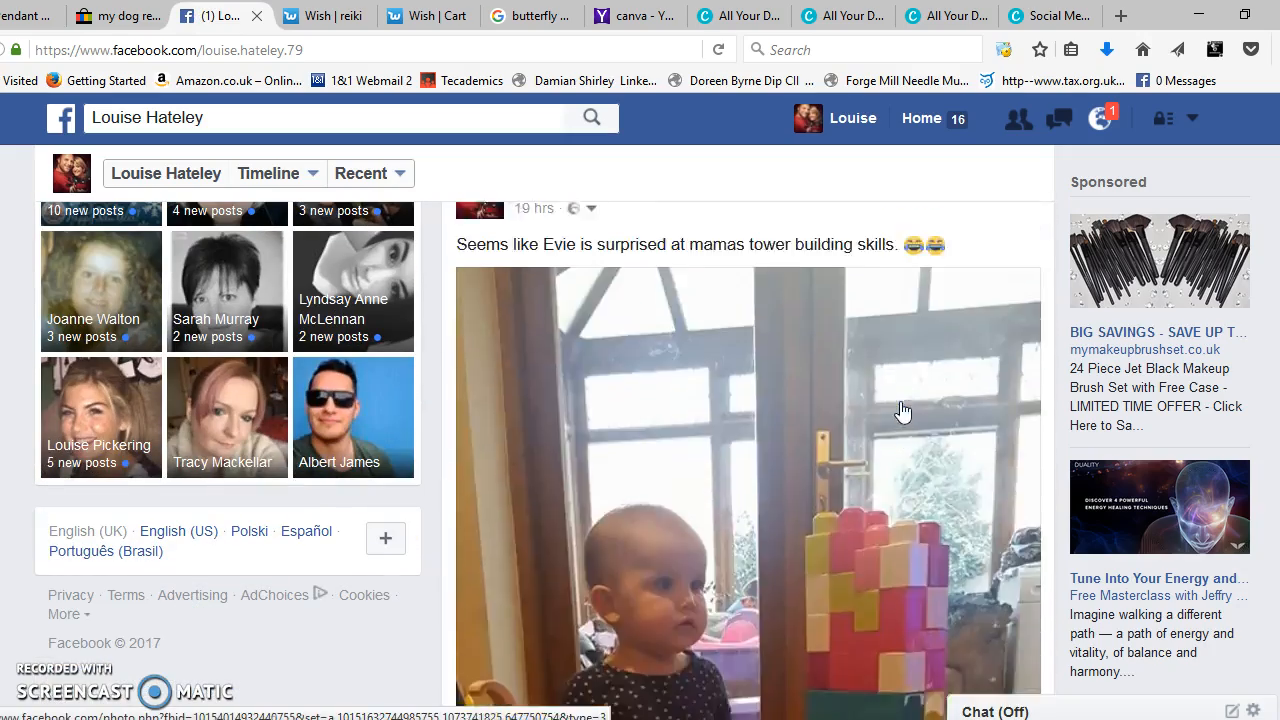
{"action": "scroll", "coordinate": [903, 410], "scroll_direction": "down", "scroll_amount": 7}
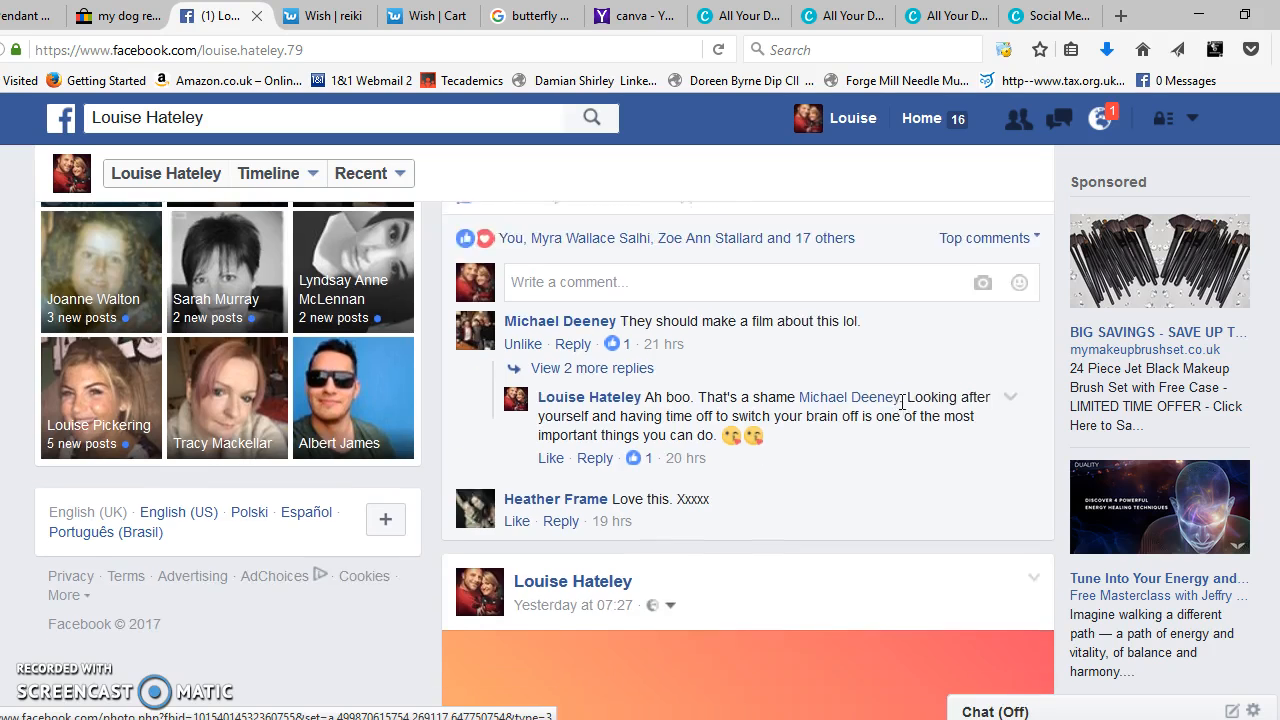